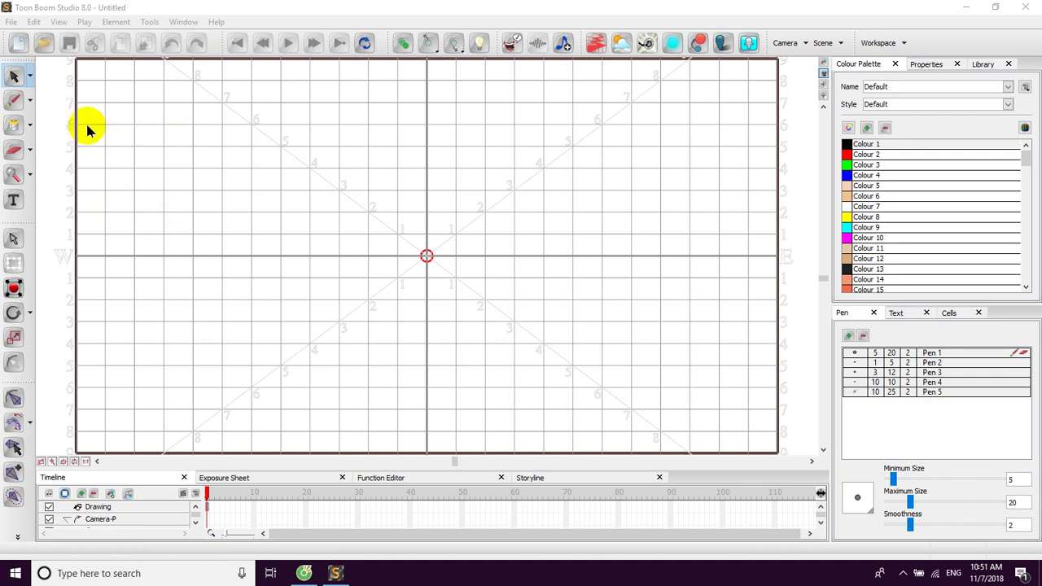
# Activate the Brush tool with black Colour 1 and the Pen 1 preset.
pyautogui.click(14, 106)
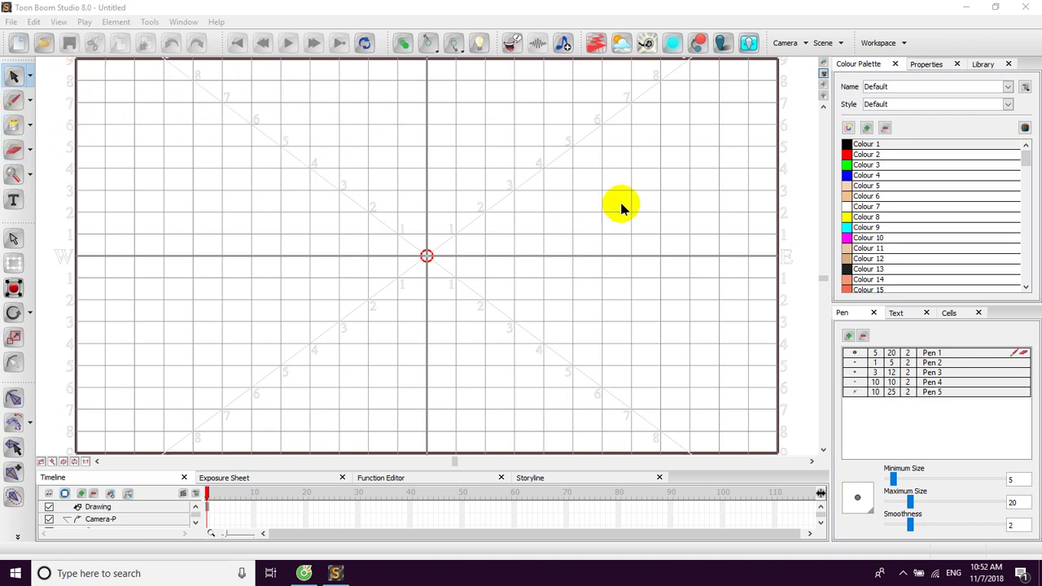
pyautogui.click(30, 103)
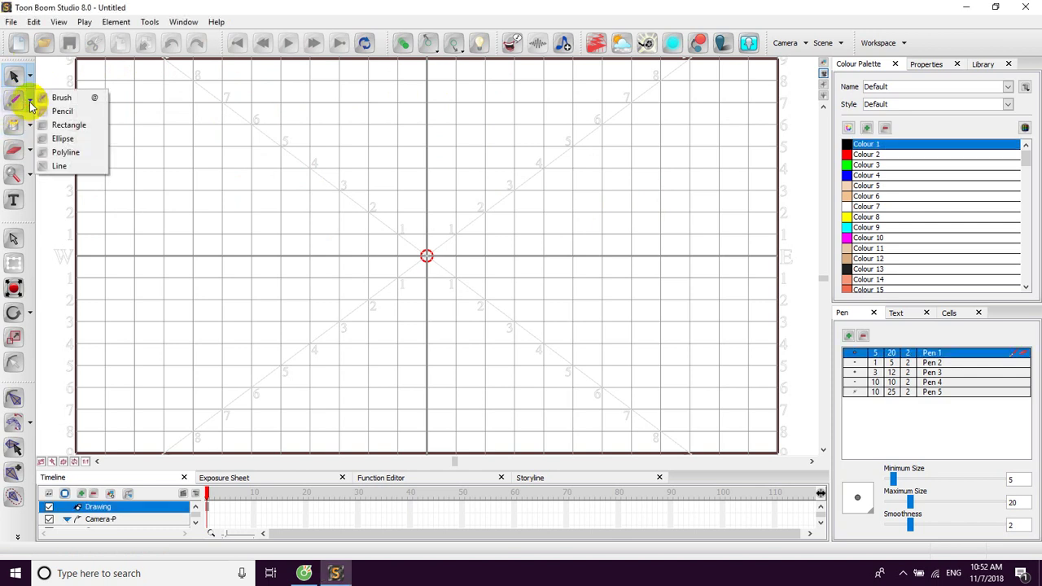
pyautogui.click(61, 98)
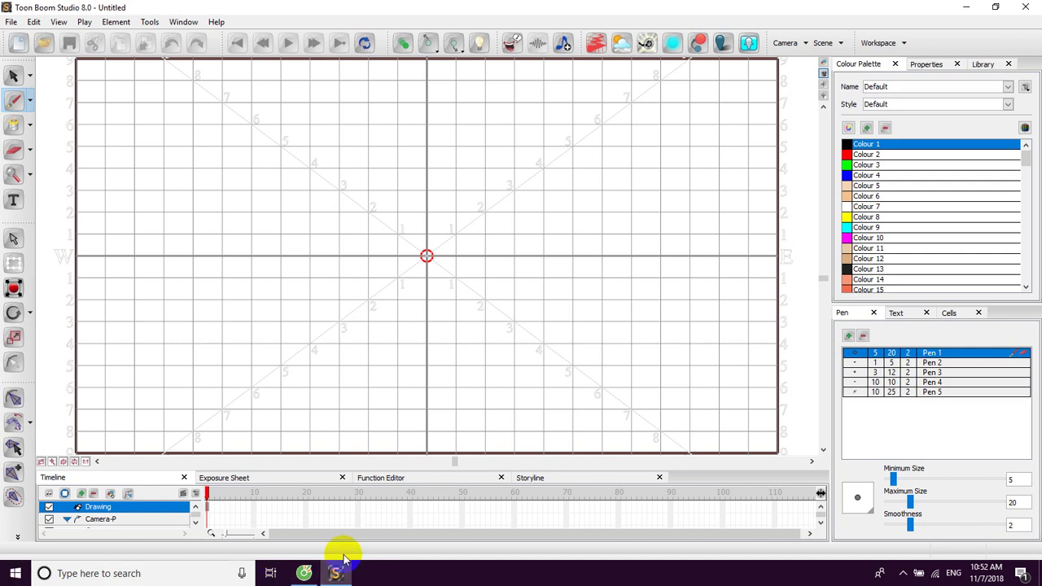
pyautogui.click(903, 574)
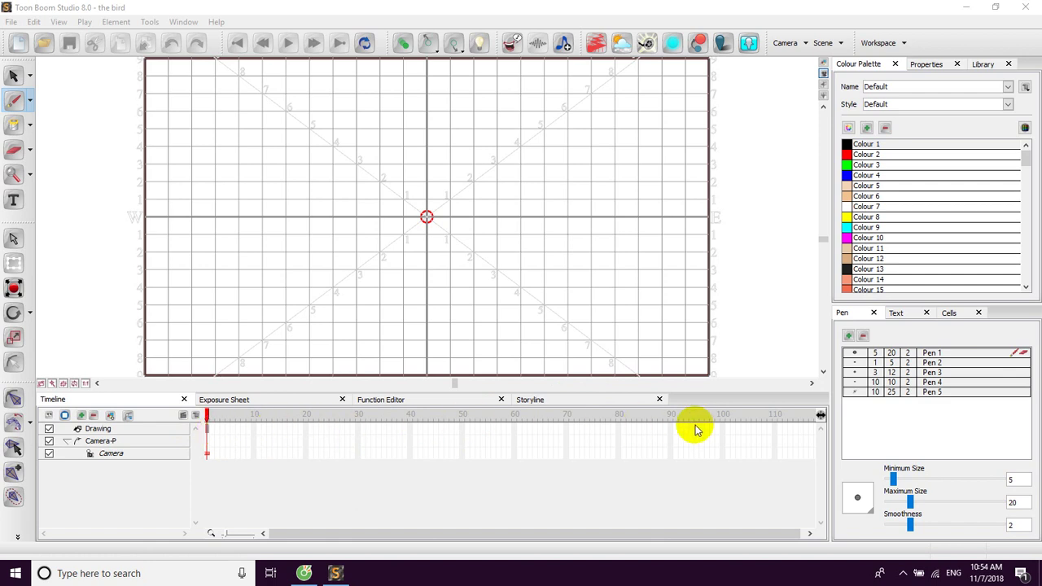
pyautogui.click(15, 101)
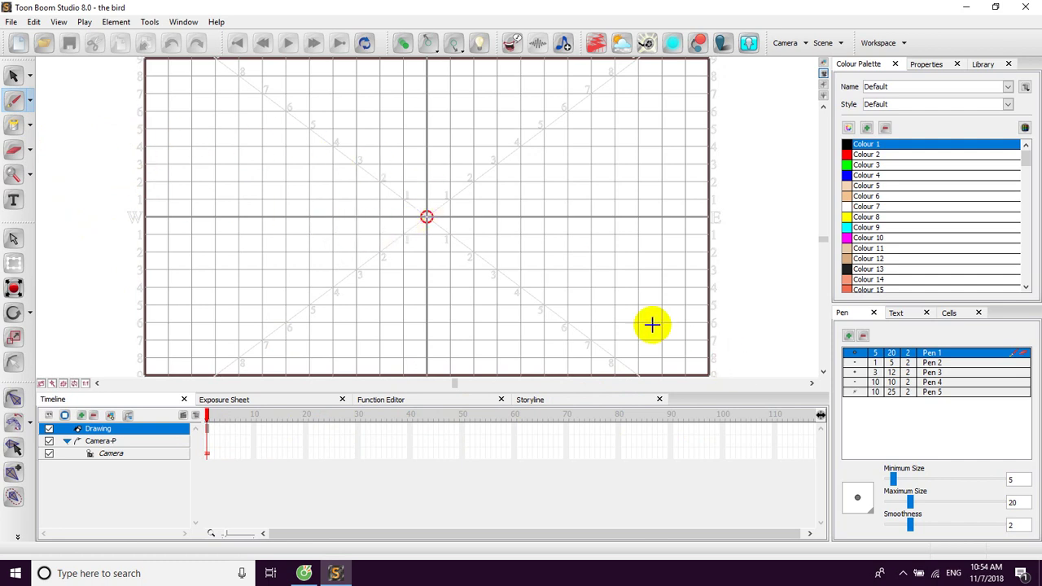
pyautogui.click(858, 373)
pyautogui.click(860, 364)
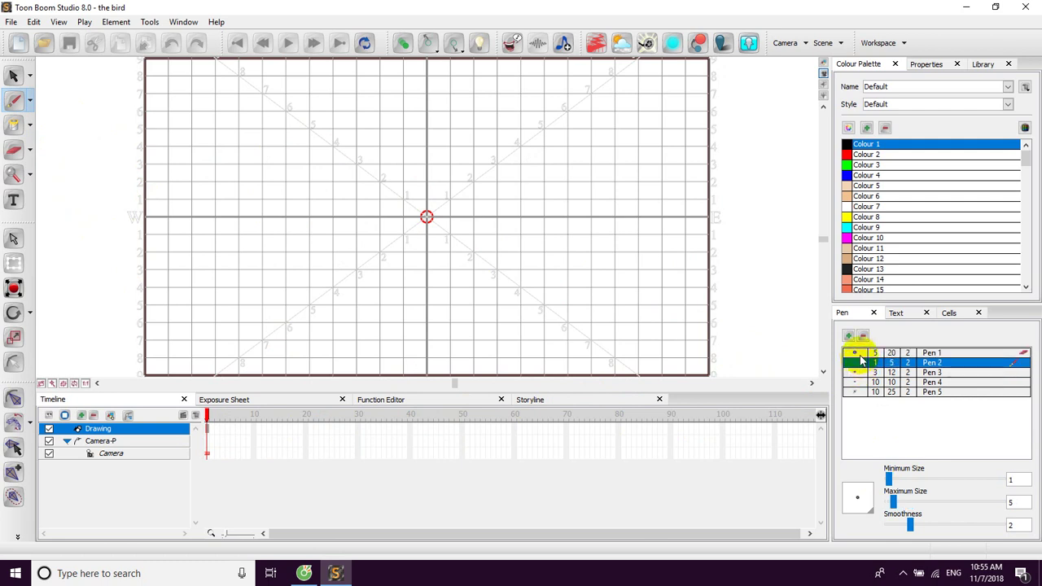
pyautogui.click(858, 354)
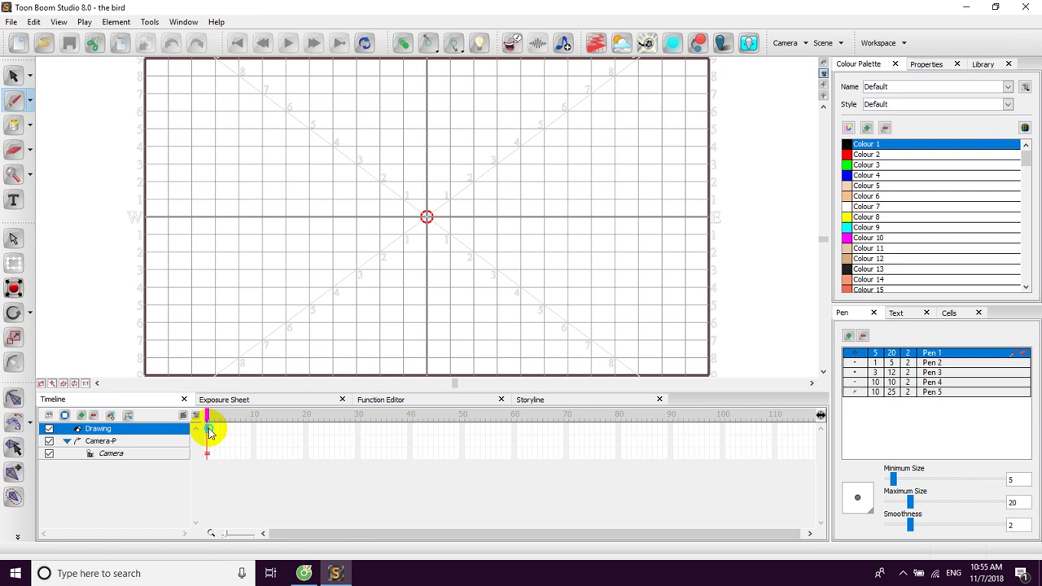
# Insert a cell at frame 1 of the Drawing element and enlarge the drawing area above the timeline.
pyautogui.rightClick(209, 431)
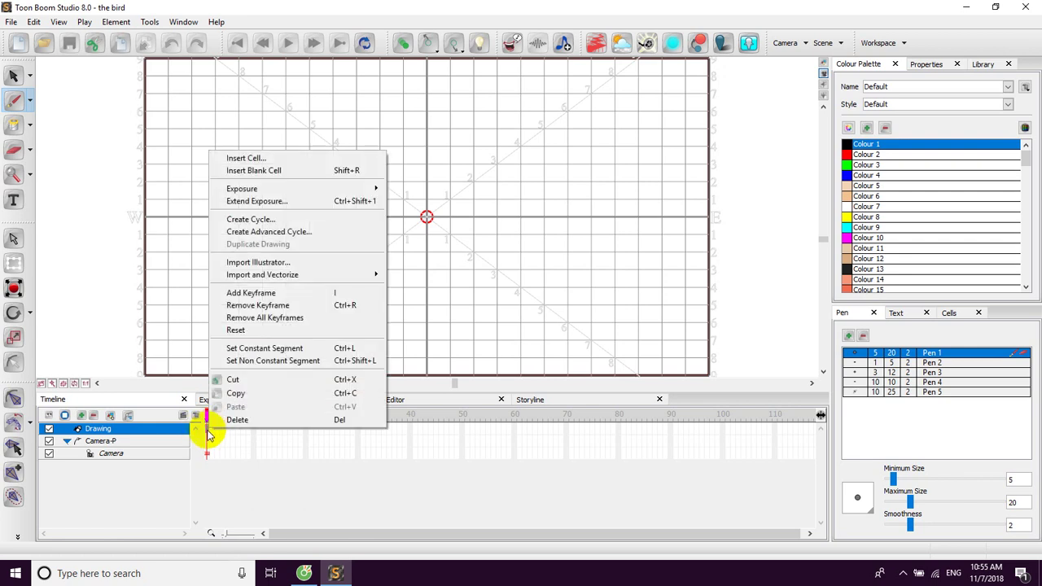
pyautogui.click(241, 160)
pyautogui.click(505, 345)
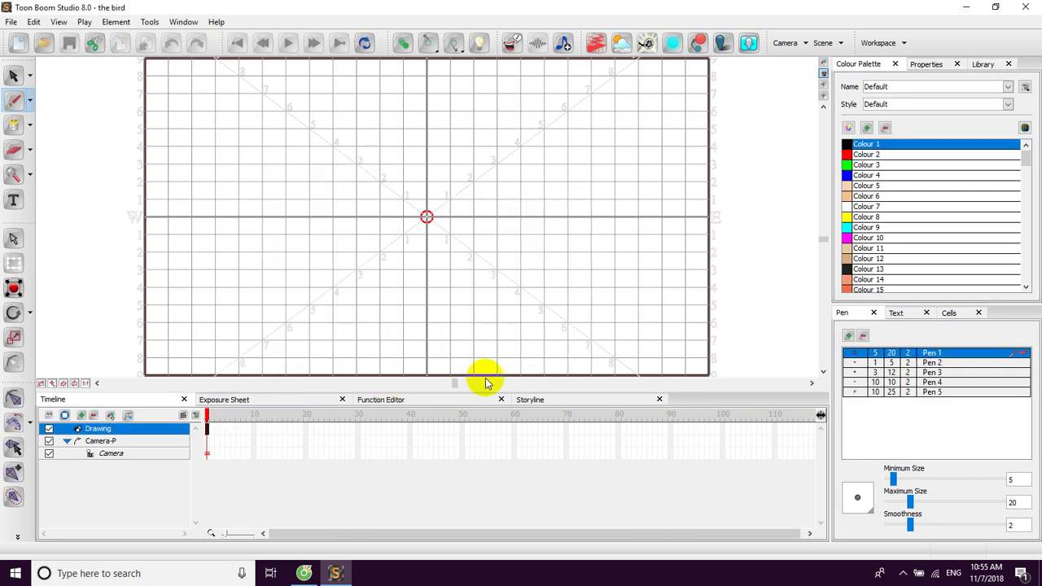
pyautogui.moveTo(474, 391); pyautogui.dragTo(477, 446)
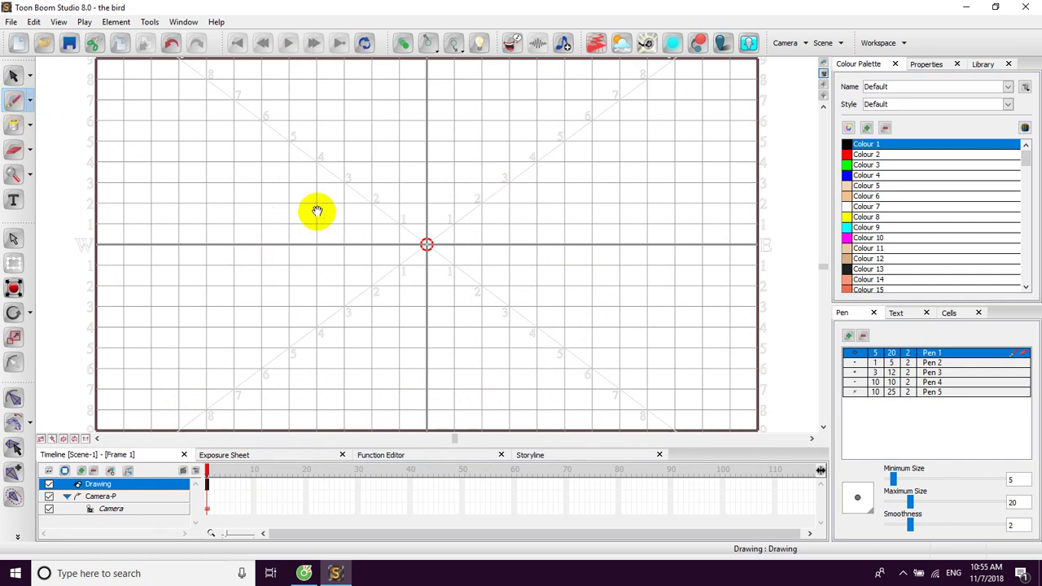
# Try panning, zooming and rotating the empty drawing grid, and restore its upright orientation.
pyautogui.moveTo(317, 228); pyautogui.dragTo(301, 213)
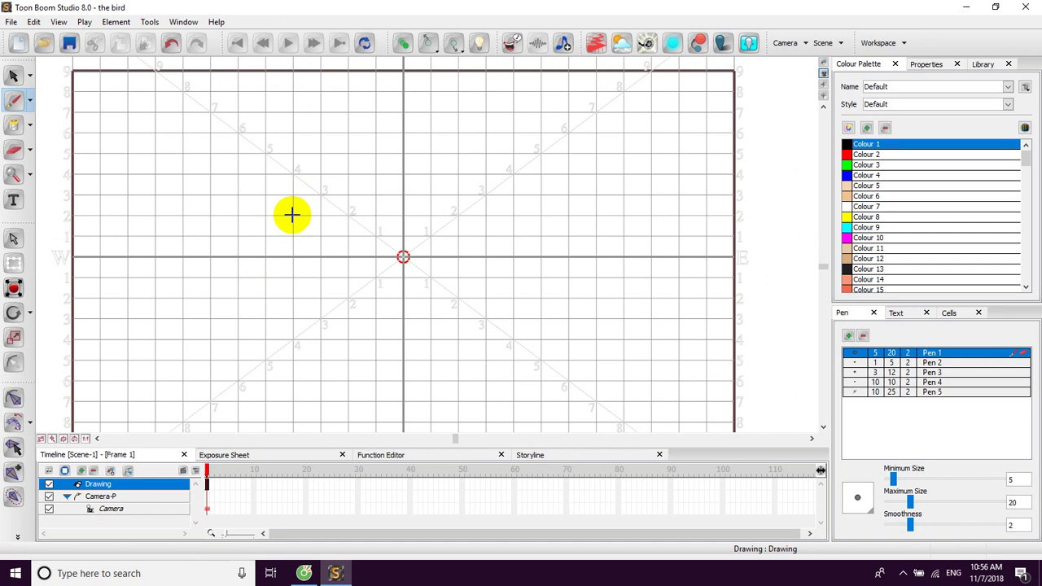
pyautogui.scroll(3, 290, 213)
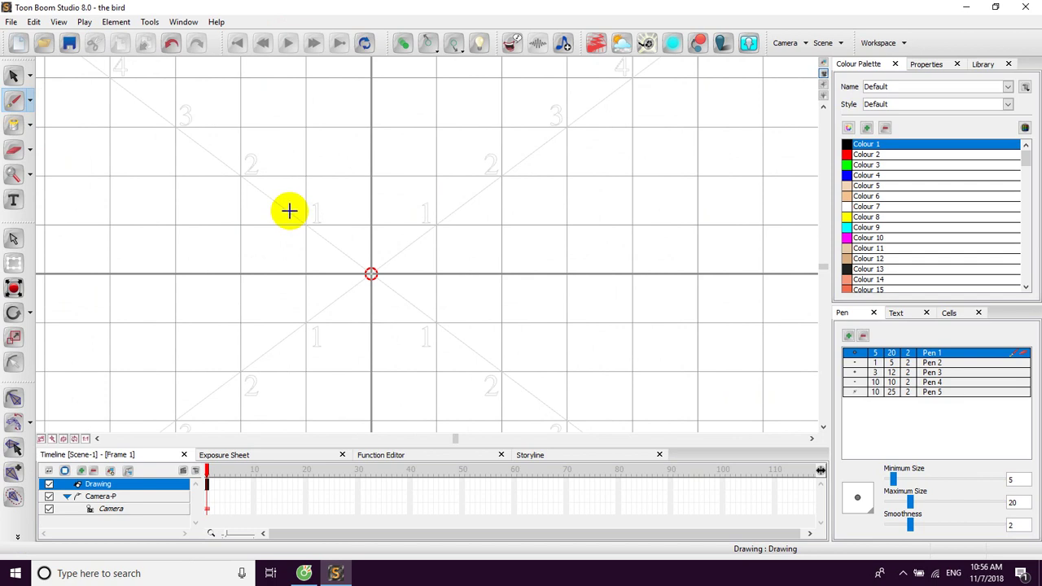
pyautogui.scroll(-4, 288, 213)
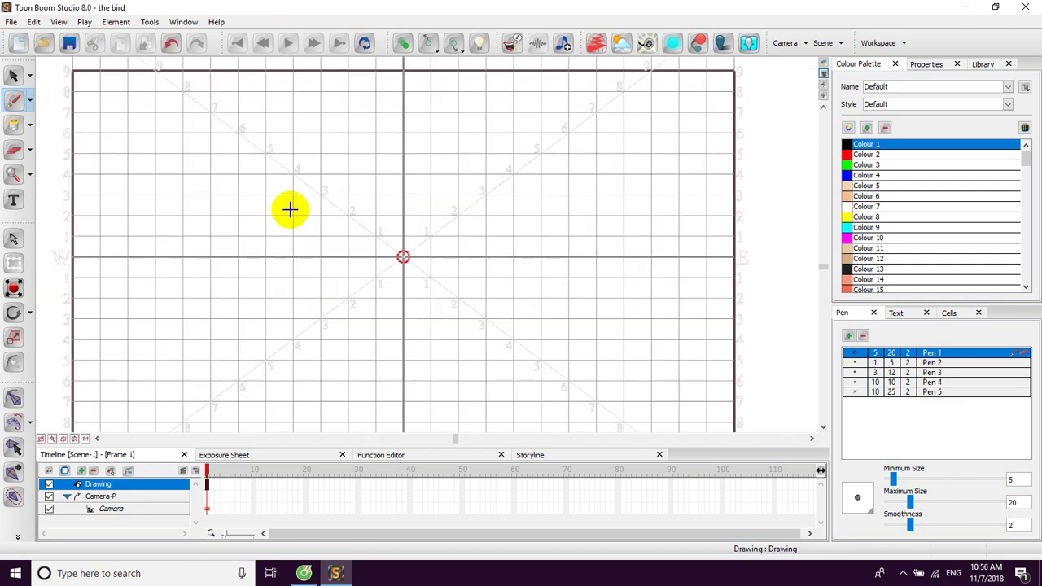
pyautogui.scroll(3, 289, 210)
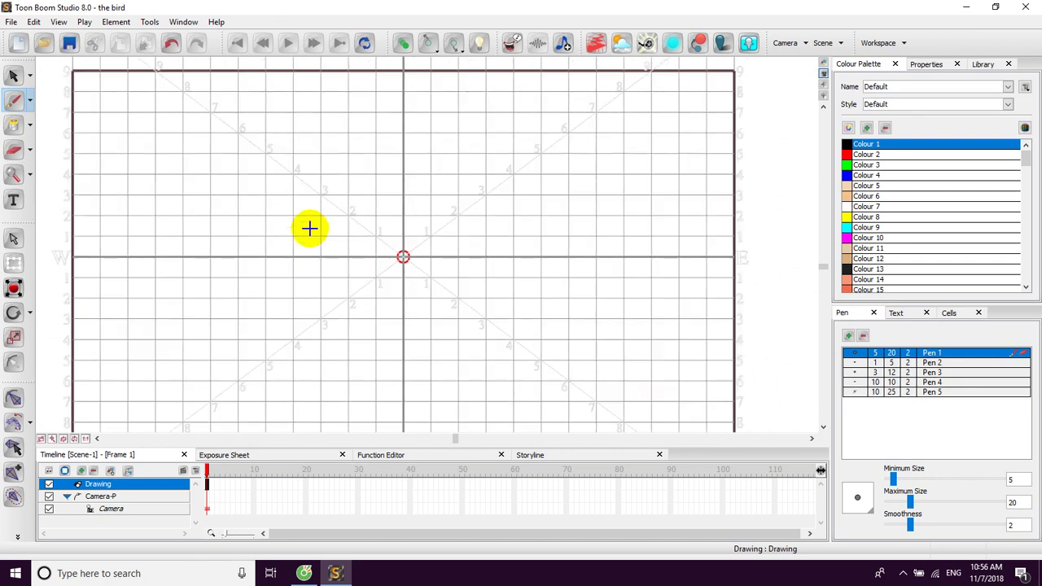
pyautogui.press('c')
pyautogui.press('c')
pyautogui.press('c')
pyautogui.press('c')
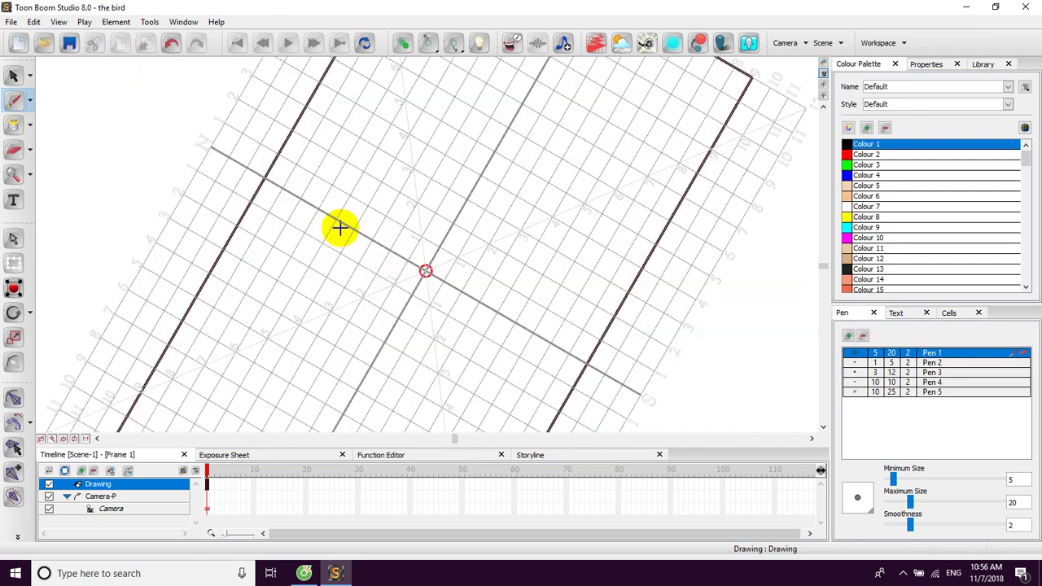
pyautogui.press('c')
pyautogui.press('c')
pyautogui.press('c')
pyautogui.press('c')
pyautogui.press('c')
pyautogui.press('c')
pyautogui.press('c')
pyautogui.press('c')
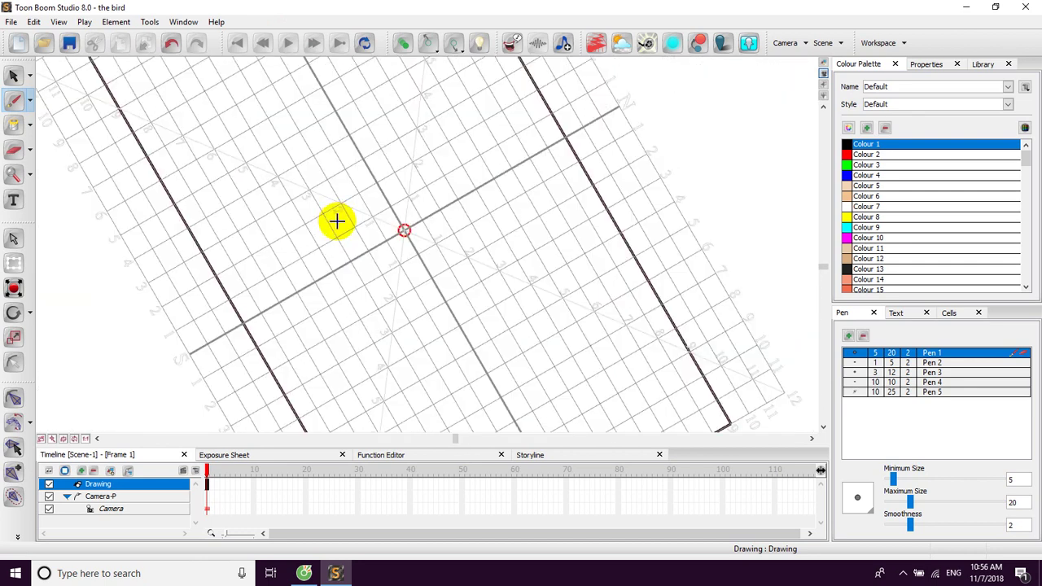
pyautogui.press('c')
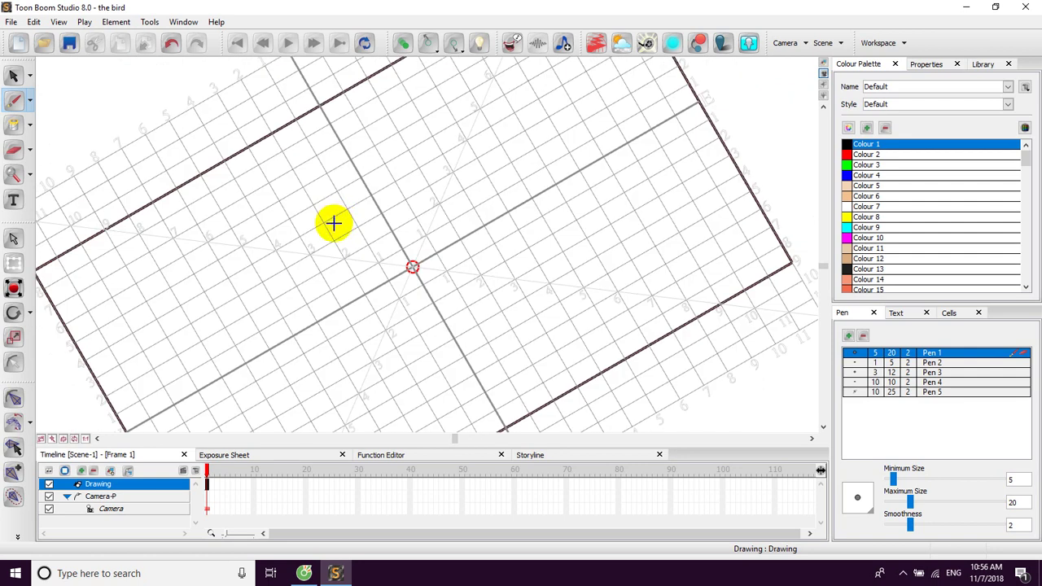
pyautogui.hotkey('shift', 'x')
pyautogui.moveTo(373, 191)
pyautogui.mouseDown()
pyautogui.moveTo(399, 214)
pyautogui.moveTo(412, 186)
pyautogui.moveTo(440, 199)
pyautogui.mouseUp()
pyautogui.moveTo(443, 202)
pyautogui.mouseDown()
pyautogui.moveTo(416, 156)
pyautogui.moveTo(454, 176)
pyautogui.moveTo(436, 181)
pyautogui.mouseUp()
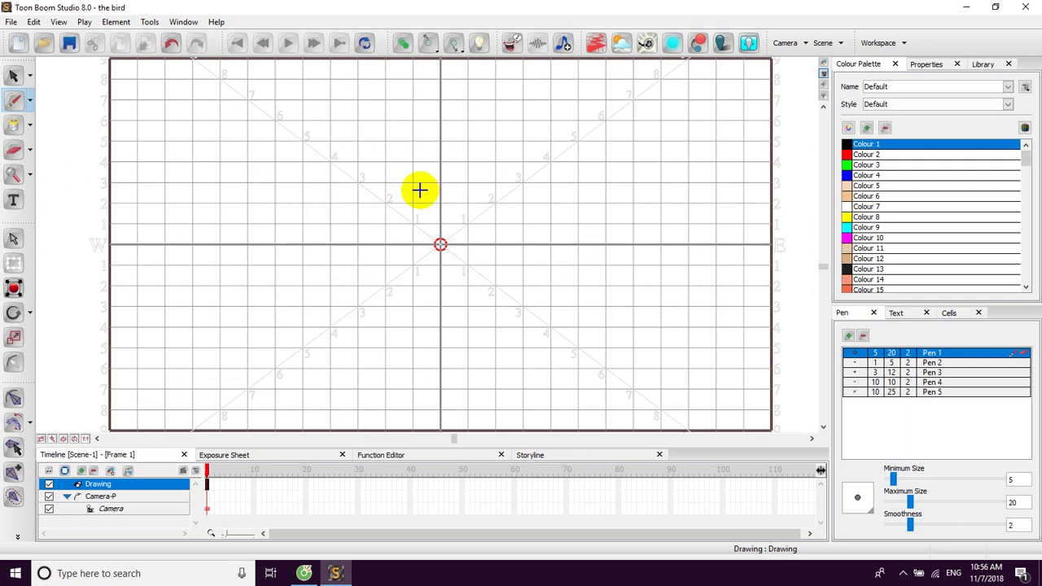
pyautogui.moveTo(425, 188)
pyautogui.mouseDown()
pyautogui.moveTo(428, 223)
pyautogui.moveTo(429, 197)
pyautogui.moveTo(400, 217)
pyautogui.moveTo(411, 217)
pyautogui.mouseUp()
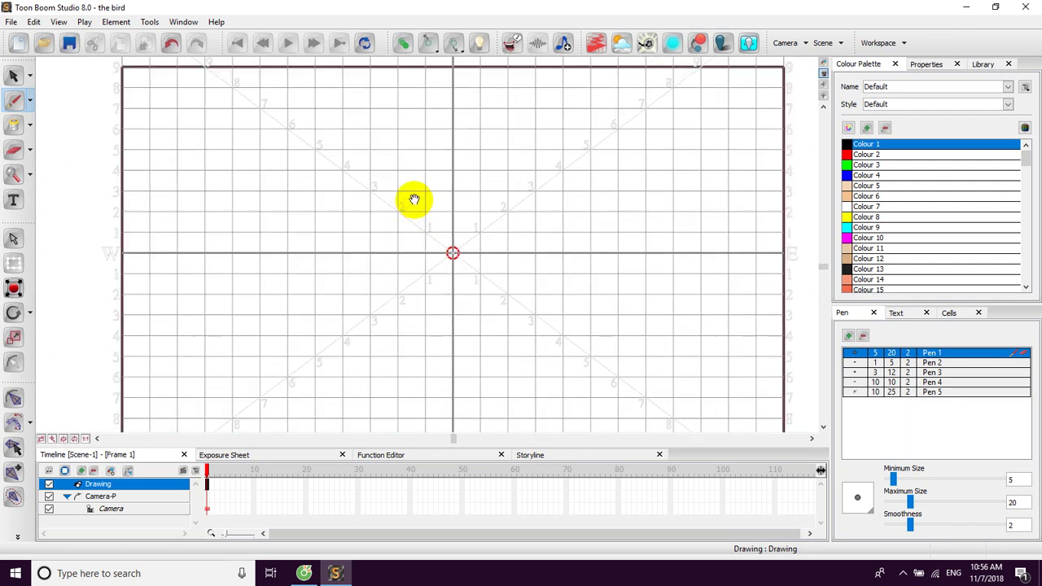
pyautogui.moveTo(390, 202)
pyautogui.mouseDown()
pyautogui.moveTo(399, 193)
pyautogui.moveTo(421, 223)
pyautogui.moveTo(409, 204)
pyautogui.moveTo(412, 223)
pyautogui.moveTo(372, 200)
pyautogui.moveTo(384, 210)
pyautogui.moveTo(393, 197)
pyautogui.mouseUp()
# Try a thick Pen 1 brush stroke near the upper-left 2 mark of the grid and undo it.
pyautogui.click(14, 102)
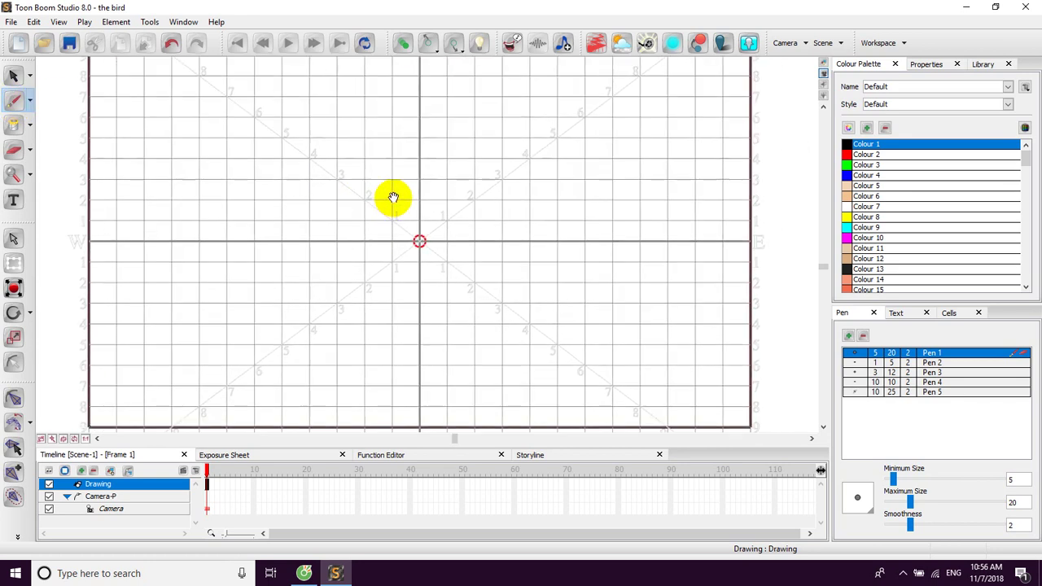
pyautogui.scroll(2, 391, 203)
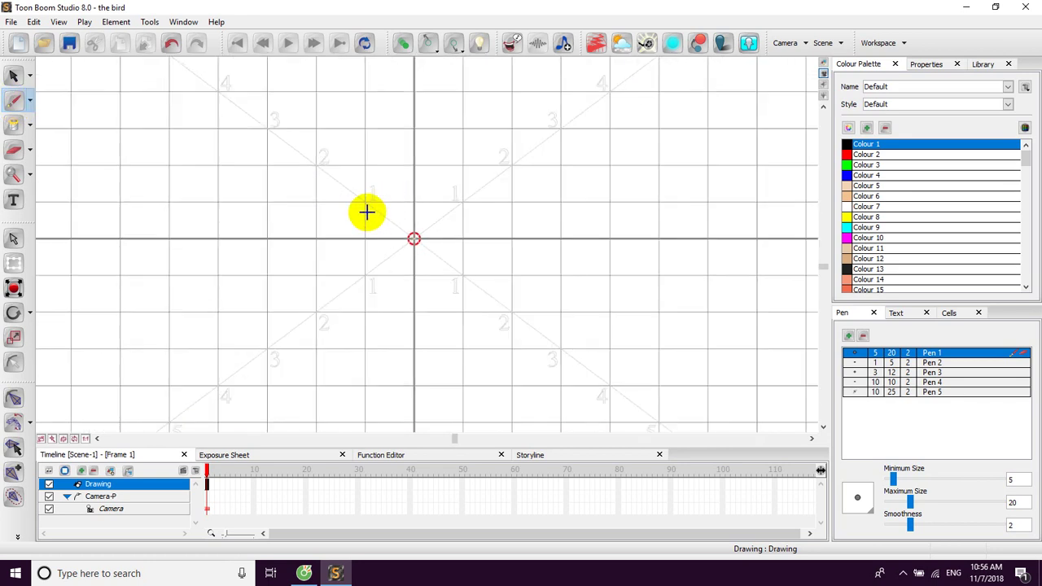
pyautogui.press('2')
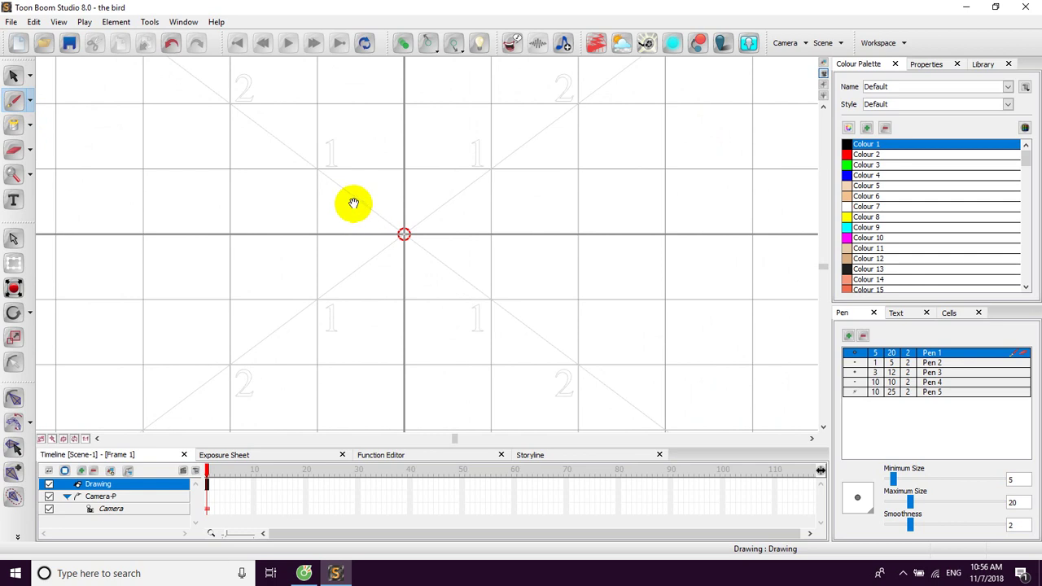
pyautogui.moveTo(353, 202); pyautogui.dragTo(407, 190)
pyautogui.scroll(1, 380, 204)
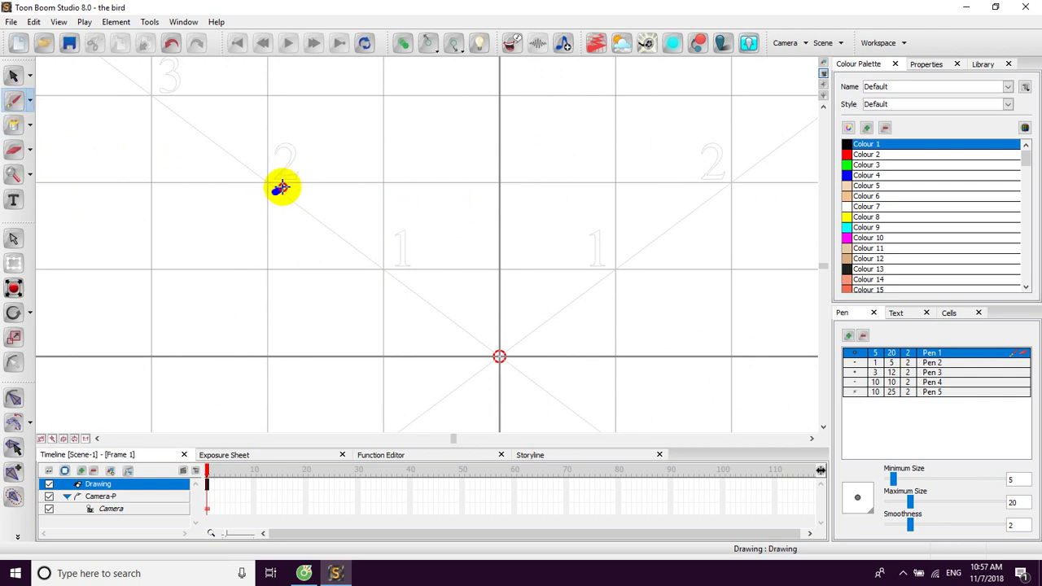
pyautogui.hotkey('ctrl', 'z')
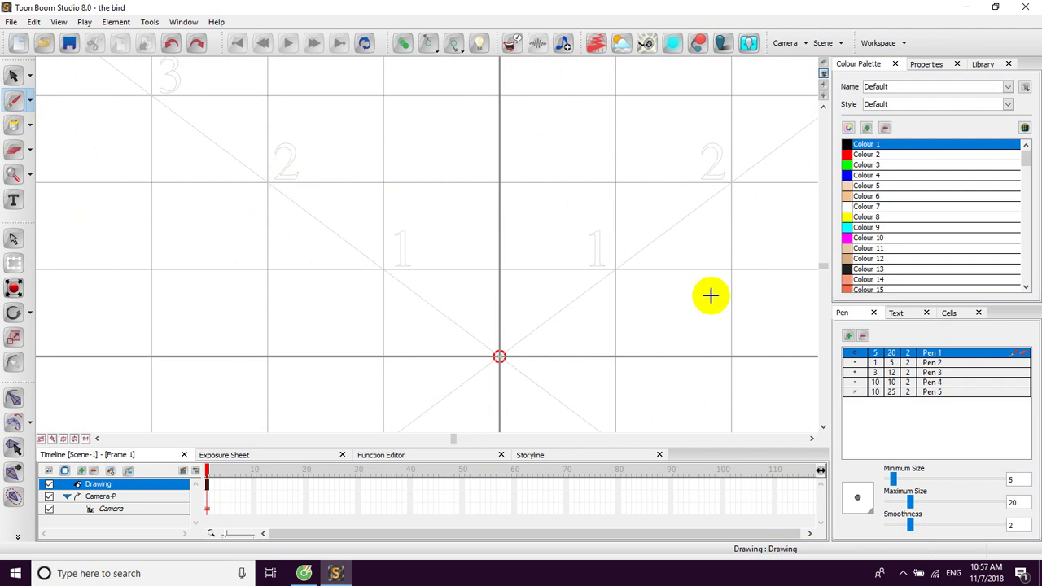
# Sketch the bird's pointed beak, rounded head, throat line and small circular eye with the thin Pen 2 brush.
pyautogui.click(857, 363)
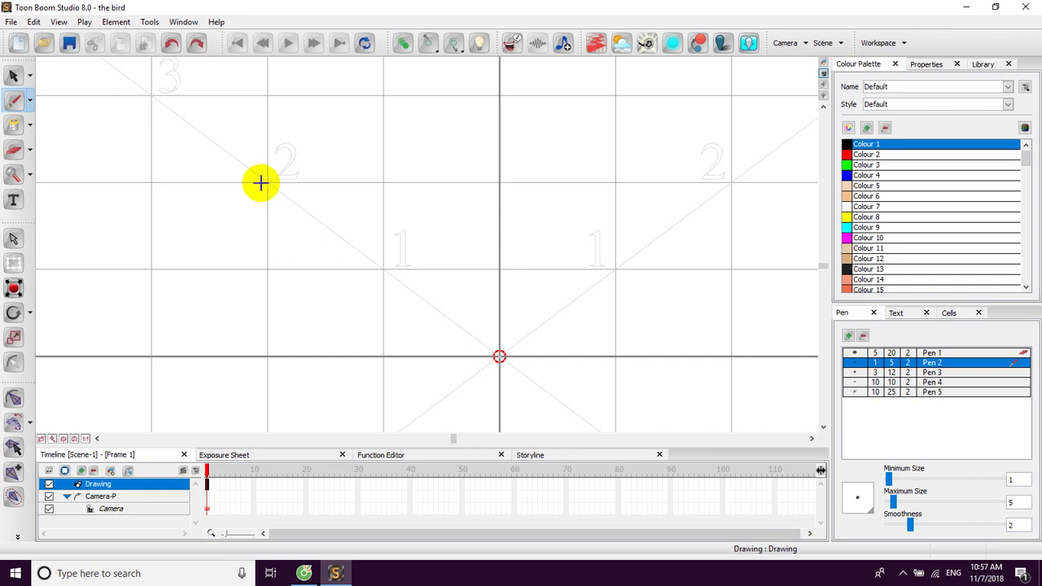
pyautogui.moveTo(281, 167); pyautogui.dragTo(301, 156)
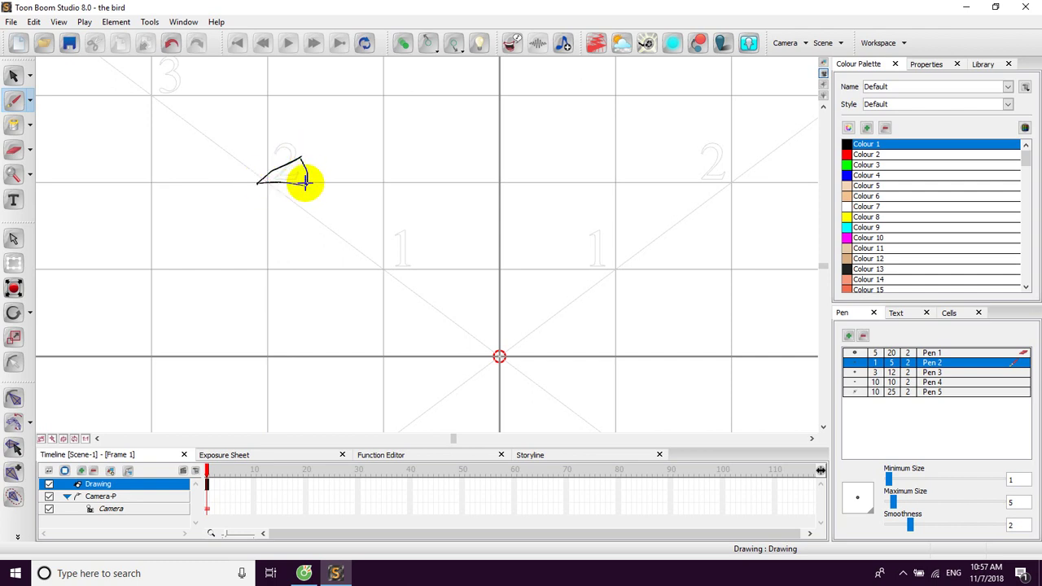
pyautogui.moveTo(317, 122)
pyautogui.mouseDown()
pyautogui.moveTo(368, 113)
pyautogui.moveTo(393, 131)
pyautogui.moveTo(422, 182)
pyautogui.moveTo(350, 193)
pyautogui.mouseUp()
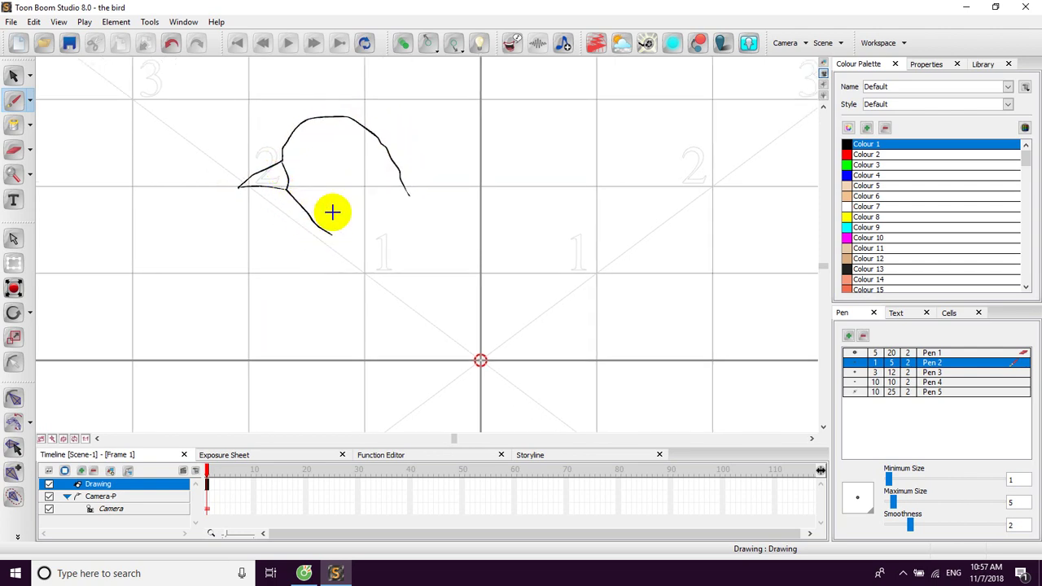
pyautogui.moveTo(338, 159); pyautogui.dragTo(321, 178)
pyautogui.moveTo(341, 232); pyautogui.dragTo(332, 212)
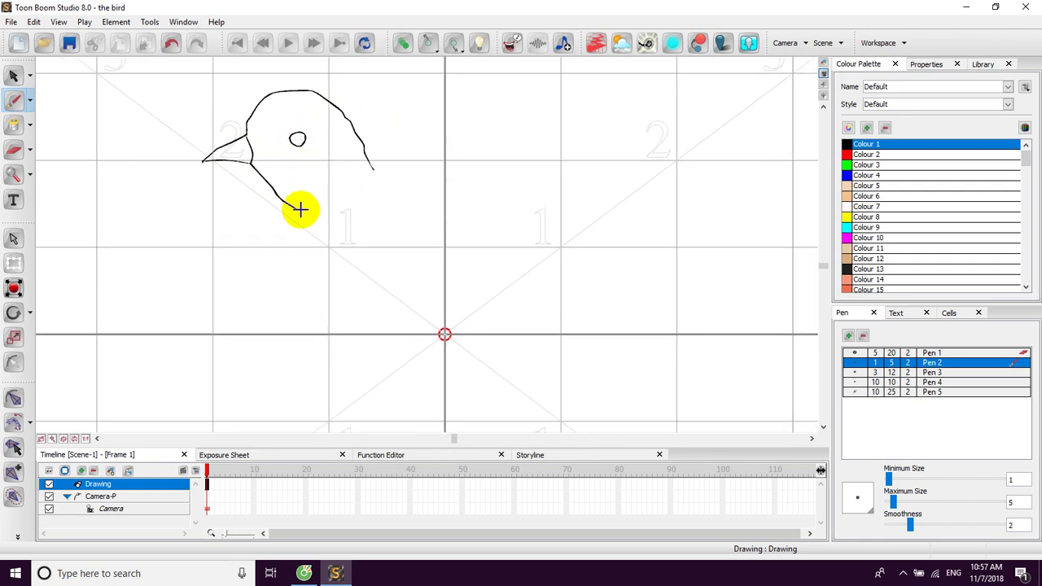
# Draw the bird's neck, feathered near wing, belly and jagged tail as thin black outlines.
pyautogui.moveTo(376, 189)
pyautogui.mouseDown()
pyautogui.moveTo(361, 195)
pyautogui.moveTo(340, 168)
pyautogui.moveTo(323, 194)
pyautogui.moveTo(337, 207)
pyautogui.mouseUp()
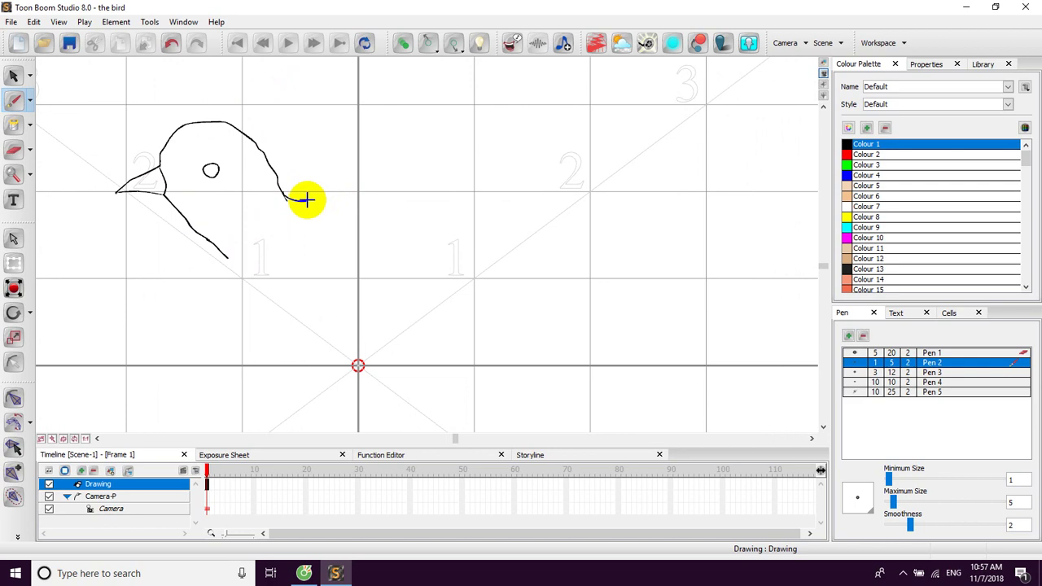
pyautogui.moveTo(320, 193)
pyautogui.mouseDown()
pyautogui.moveTo(384, 146)
pyautogui.moveTo(478, 108)
pyautogui.moveTo(581, 80)
pyautogui.moveTo(534, 116)
pyautogui.moveTo(487, 117)
pyautogui.moveTo(649, 70)
pyautogui.moveTo(579, 114)
pyautogui.moveTo(617, 110)
pyautogui.moveTo(592, 132)
pyautogui.moveTo(539, 157)
pyautogui.moveTo(593, 149)
pyautogui.moveTo(574, 173)
pyautogui.moveTo(503, 212)
pyautogui.moveTo(557, 202)
pyautogui.moveTo(538, 226)
pyautogui.moveTo(471, 260)
pyautogui.moveTo(535, 236)
pyautogui.moveTo(510, 240)
pyautogui.moveTo(521, 243)
pyautogui.moveTo(493, 269)
pyautogui.moveTo(395, 289)
pyautogui.mouseUp()
pyautogui.moveTo(282, 238)
pyautogui.mouseDown()
pyautogui.moveTo(288, 260)
pyautogui.moveTo(347, 289)
pyautogui.moveTo(396, 290)
pyautogui.mouseUp()
pyautogui.moveTo(344, 275); pyautogui.dragTo(386, 227)
pyautogui.moveTo(181, 203)
pyautogui.mouseDown()
pyautogui.moveTo(205, 220)
pyautogui.moveTo(262, 296)
pyautogui.moveTo(316, 315)
pyautogui.mouseUp()
pyautogui.moveTo(377, 302)
pyautogui.mouseDown()
pyautogui.moveTo(290, 293)
pyautogui.moveTo(284, 307)
pyautogui.moveTo(434, 304)
pyautogui.moveTo(403, 250)
pyautogui.moveTo(396, 276)
pyautogui.moveTo(439, 301)
pyautogui.mouseUp()
pyautogui.moveTo(396, 178)
pyautogui.mouseDown()
pyautogui.moveTo(563, 123)
pyautogui.moveTo(503, 187)
pyautogui.moveTo(528, 193)
pyautogui.moveTo(490, 209)
pyautogui.moveTo(500, 244)
pyautogui.moveTo(471, 279)
pyautogui.moveTo(485, 297)
pyautogui.moveTo(493, 357)
pyautogui.moveTo(448, 313)
pyautogui.mouseUp()
pyautogui.press('space')
# Extend the front edge of the near wing up to the bird's shoulder line.
pyautogui.moveTo(405, 222); pyautogui.dragTo(489, 253)
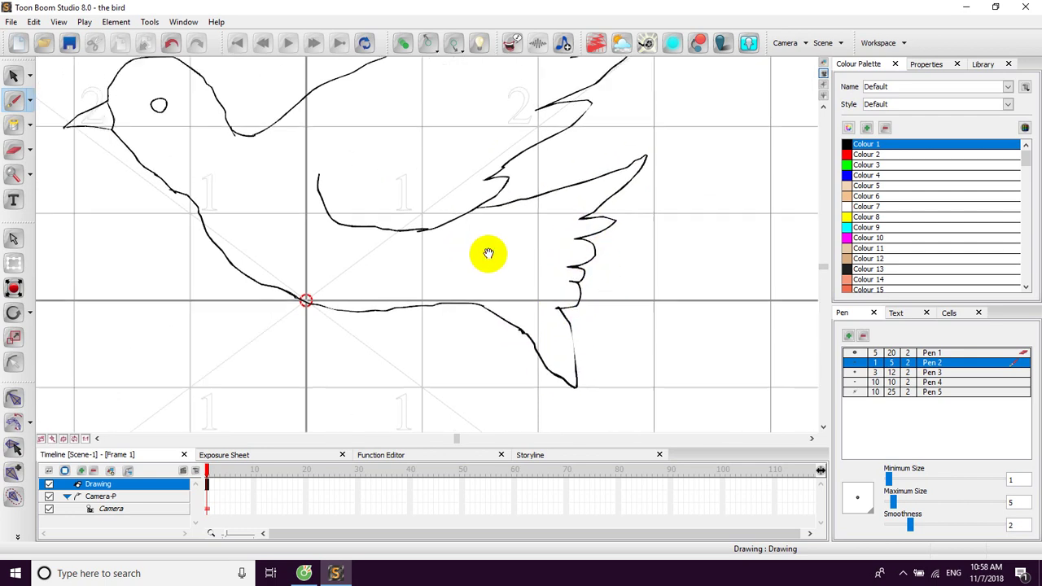
pyautogui.moveTo(370, 200); pyautogui.dragTo(442, 249)
pyautogui.moveTo(447, 185); pyautogui.dragTo(438, 250)
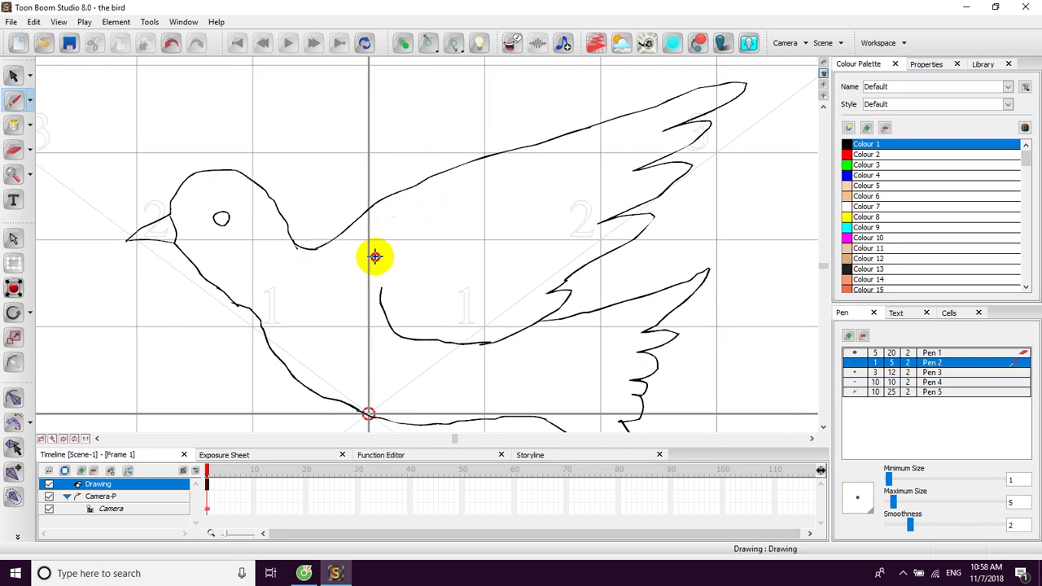
pyautogui.moveTo(393, 217)
pyautogui.mouseDown()
pyautogui.moveTo(383, 292)
pyautogui.moveTo(382, 237)
pyautogui.mouseUp()
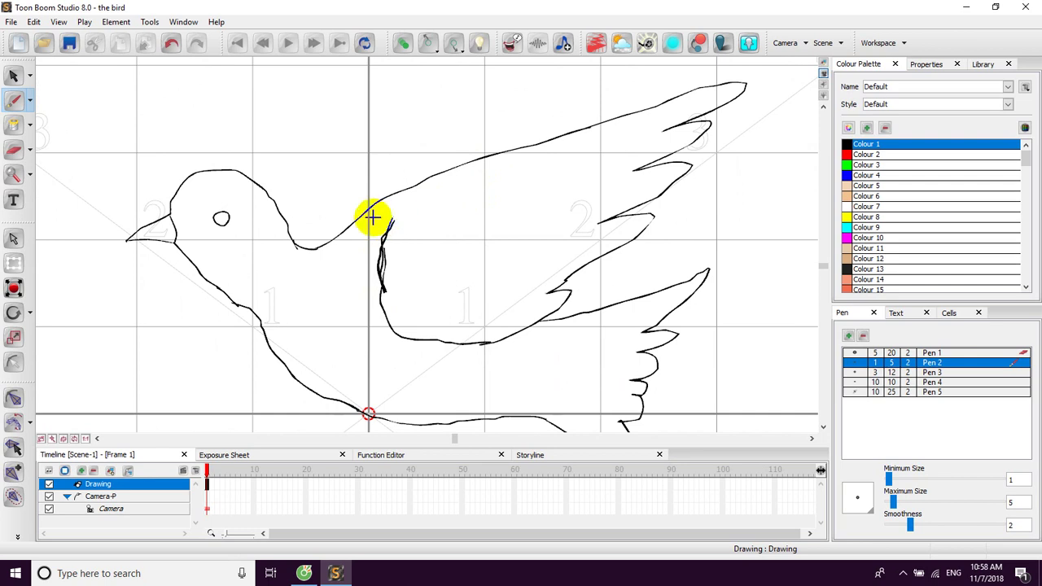
pyautogui.moveTo(405, 205)
pyautogui.mouseDown()
pyautogui.moveTo(412, 225)
pyautogui.moveTo(382, 206)
pyautogui.moveTo(350, 217)
pyautogui.mouseUp()
# Add feather lines inside the outer part of the near wing.
pyautogui.moveTo(473, 181); pyautogui.dragTo(600, 139)
pyautogui.moveTo(486, 202); pyautogui.dragTo(595, 168)
pyautogui.moveTo(490, 229); pyautogui.dragTo(556, 212)
pyautogui.moveTo(472, 248); pyautogui.dragTo(510, 242)
# Close the near wing's front edge at the shoulder, add its remaining feather lines and outline the raised, feathered far wing behind it.
pyautogui.moveTo(375, 226)
pyautogui.mouseDown()
pyautogui.moveTo(440, 241)
pyautogui.moveTo(491, 234)
pyautogui.mouseUp()
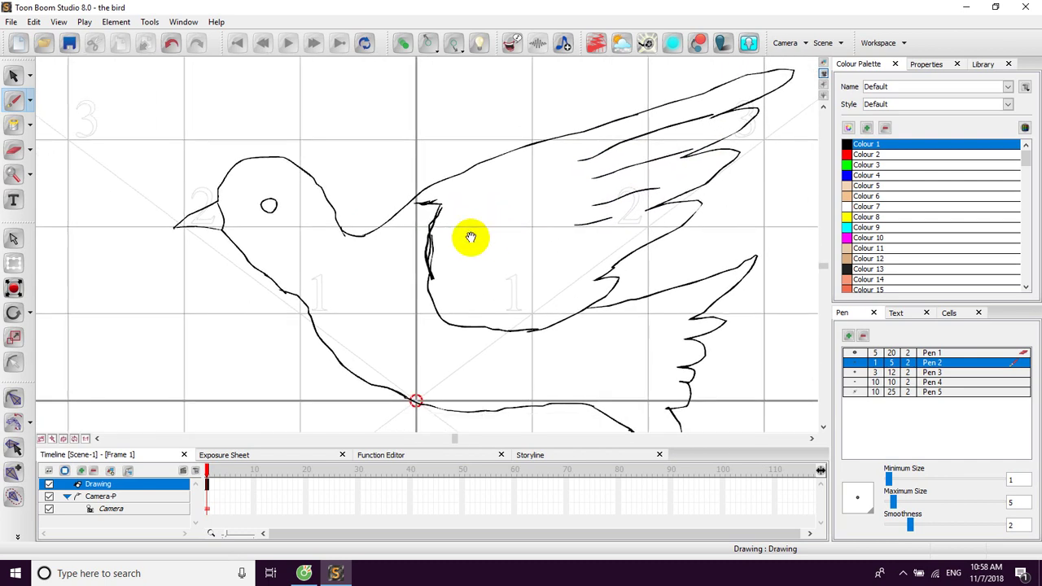
pyautogui.moveTo(395, 194); pyautogui.dragTo(410, 242)
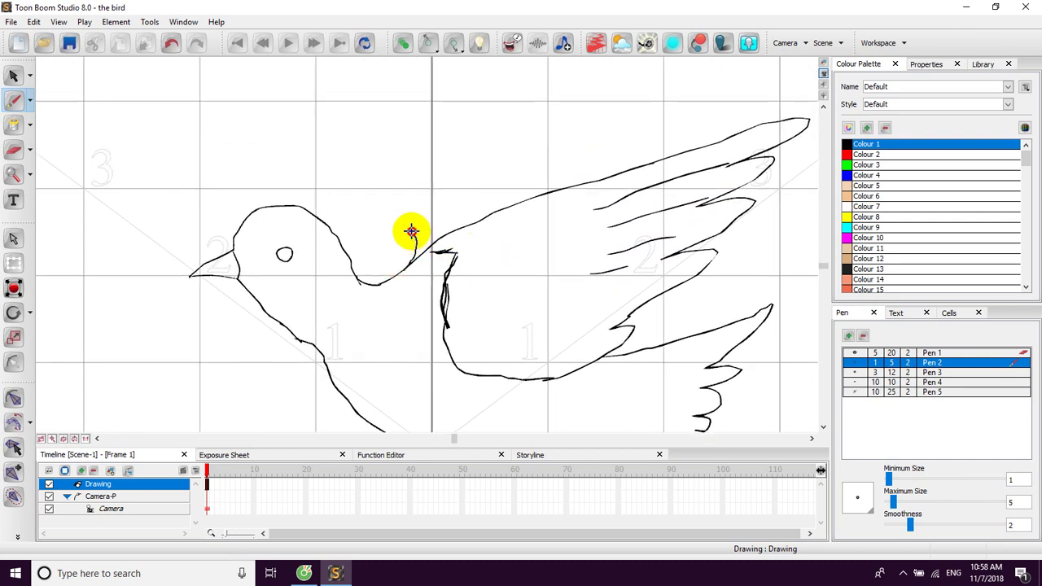
pyautogui.moveTo(409, 211)
pyautogui.mouseDown()
pyautogui.moveTo(456, 269)
pyautogui.moveTo(407, 244)
pyautogui.moveTo(400, 209)
pyautogui.moveTo(493, 135)
pyautogui.moveTo(473, 189)
pyautogui.moveTo(426, 217)
pyautogui.mouseUp()
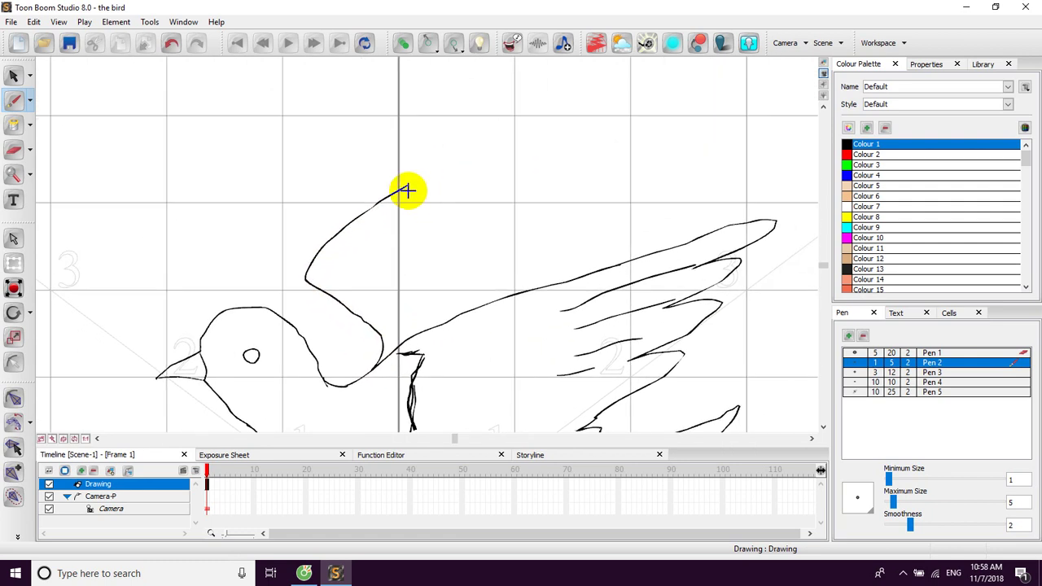
pyautogui.moveTo(418, 179)
pyautogui.mouseDown()
pyautogui.moveTo(624, 65)
pyautogui.moveTo(619, 100)
pyautogui.moveTo(559, 153)
pyautogui.moveTo(561, 188)
pyautogui.moveTo(602, 193)
pyautogui.moveTo(582, 217)
pyautogui.moveTo(583, 251)
pyautogui.moveTo(554, 278)
pyautogui.moveTo(568, 172)
pyautogui.mouseUp()
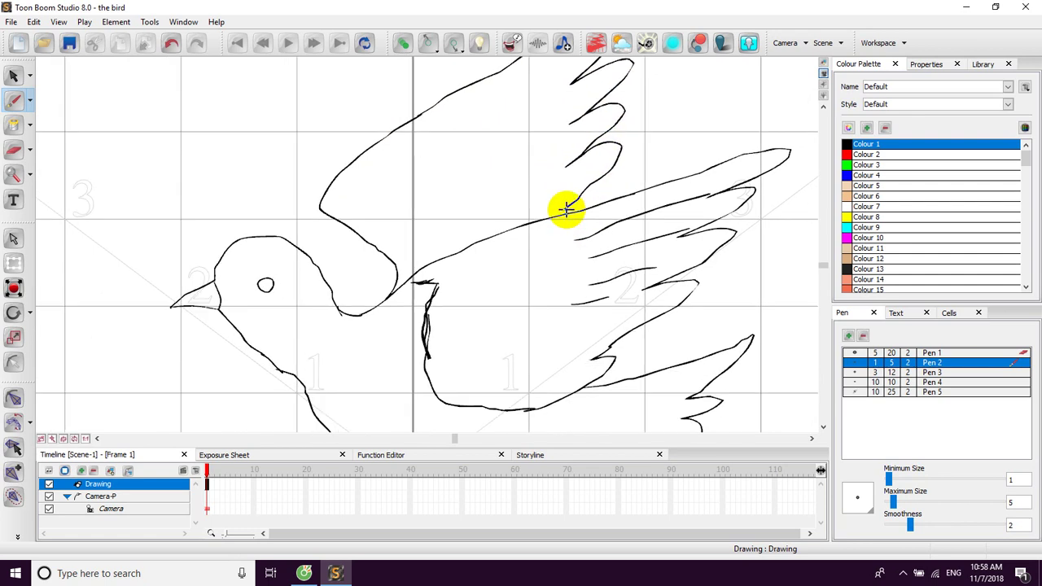
# Draw a curved collar line across the bird's neck and edge it with a row of small zigzag feathers.
pyautogui.moveTo(527, 238); pyautogui.dragTo(458, 141)
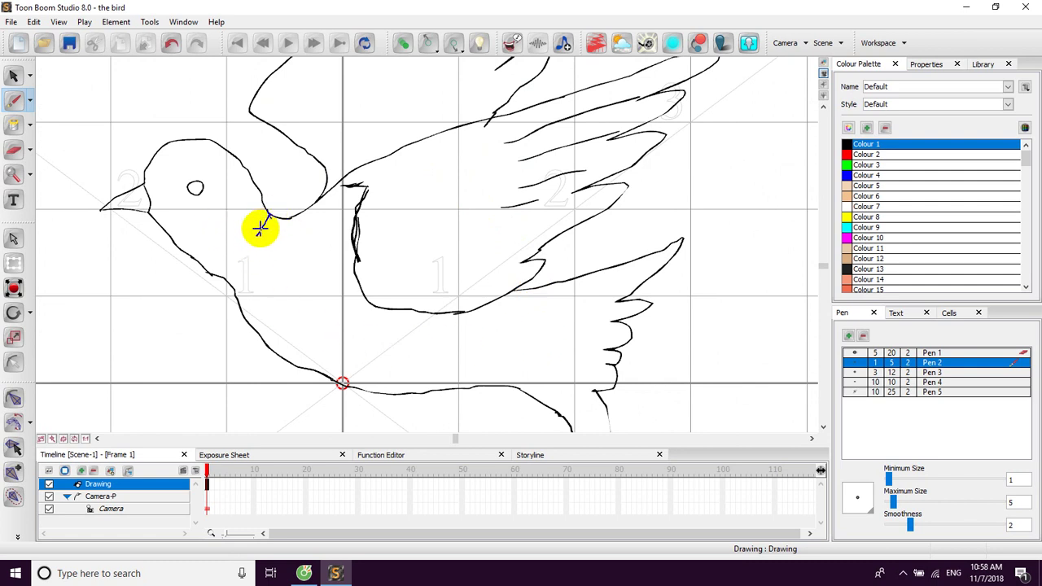
pyautogui.moveTo(214, 272); pyautogui.dragTo(211, 273)
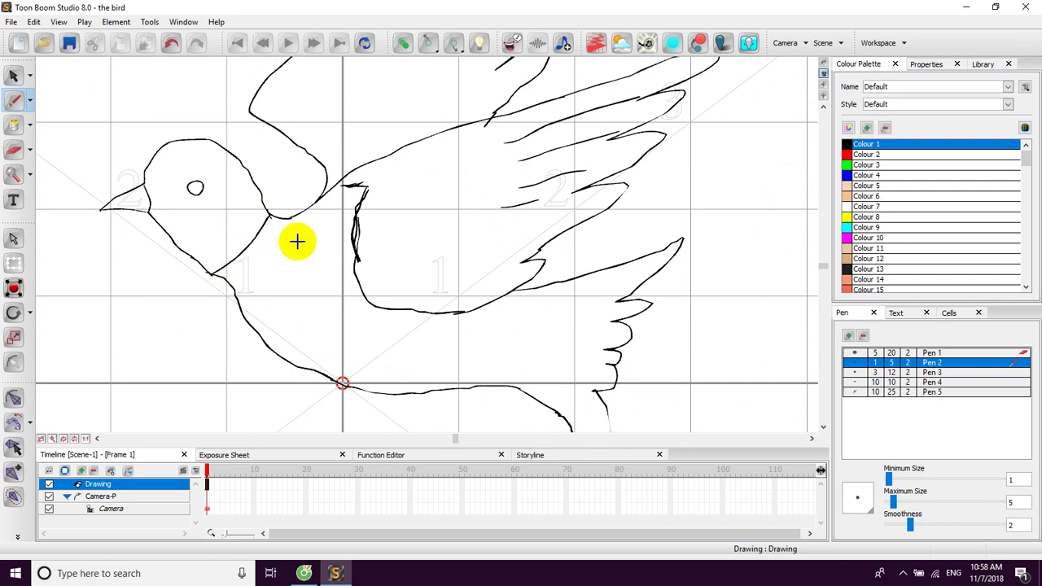
pyautogui.moveTo(281, 248); pyautogui.dragTo(314, 244)
pyautogui.press('z')
pyautogui.press('z')
pyautogui.press('z')
pyautogui.moveTo(152, 227); pyautogui.dragTo(328, 219)
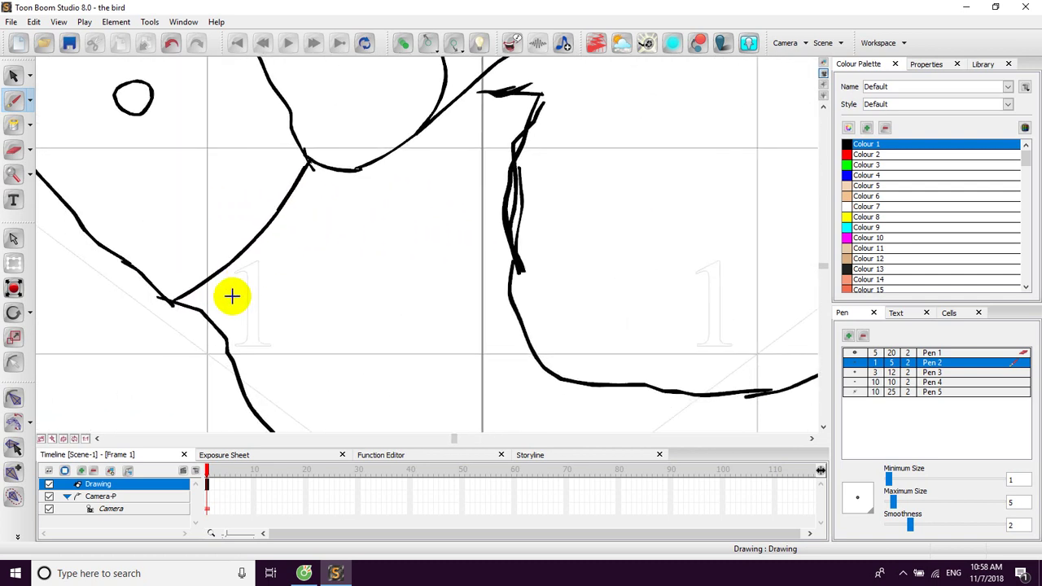
pyautogui.moveTo(213, 278); pyautogui.dragTo(254, 275)
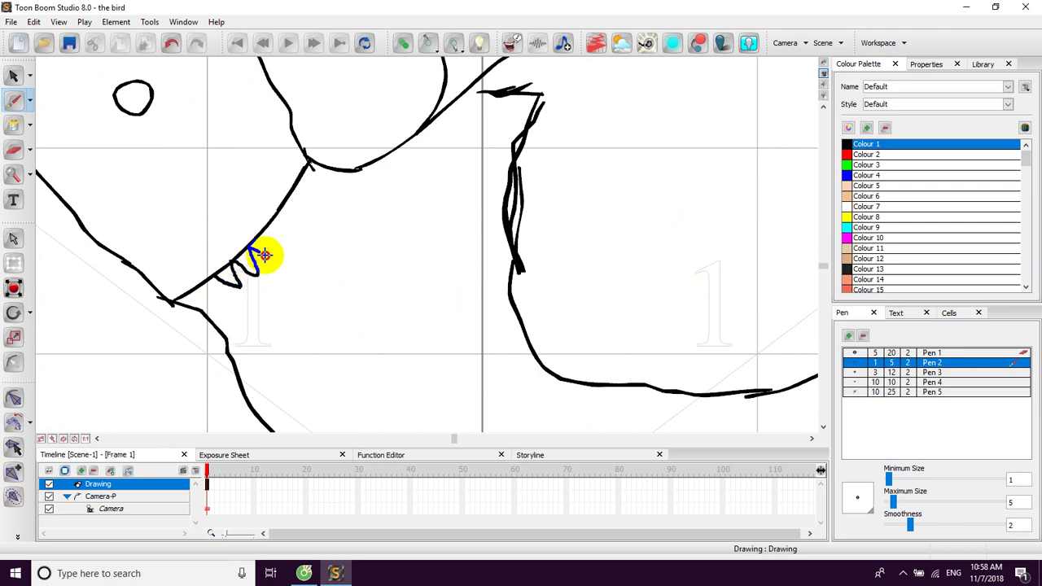
pyautogui.moveTo(306, 177); pyautogui.dragTo(312, 160)
pyautogui.moveTo(327, 208); pyautogui.dragTo(356, 162)
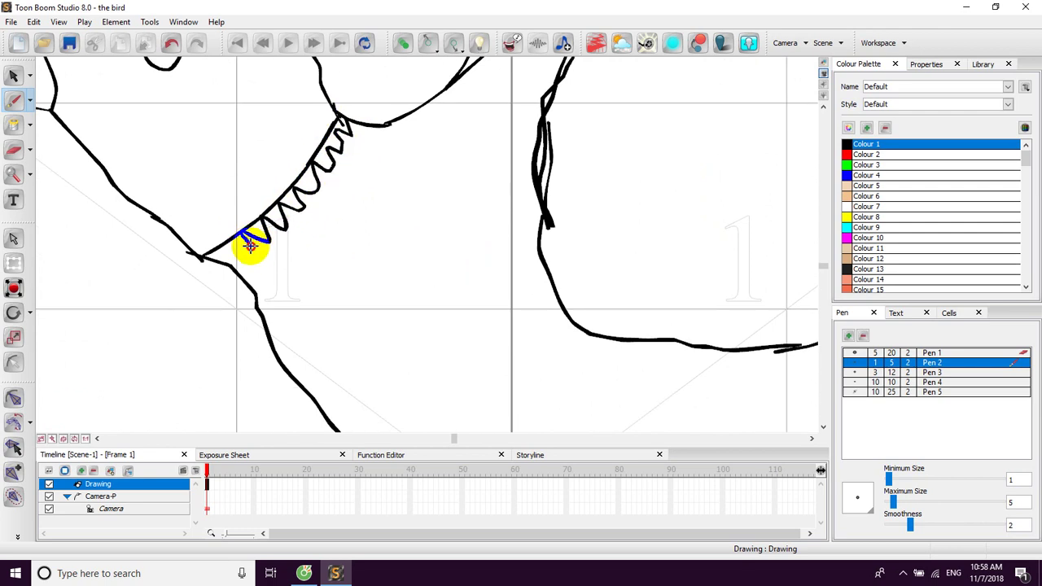
pyautogui.moveTo(227, 246); pyautogui.dragTo(218, 252)
# Draw a curved eyebrow above the bird's eye and a solid black pupil inside the eye.
pyautogui.moveTo(373, 226)
pyautogui.mouseDown()
pyautogui.moveTo(323, 251)
pyautogui.moveTo(274, 238)
pyautogui.mouseUp()
pyautogui.moveTo(342, 249); pyautogui.dragTo(424, 291)
pyautogui.moveTo(275, 197); pyautogui.dragTo(310, 211)
pyautogui.moveTo(209, 195)
pyautogui.mouseDown()
pyautogui.moveTo(252, 158)
pyautogui.moveTo(291, 192)
pyautogui.mouseUp()
pyautogui.moveTo(226, 202); pyautogui.dragTo(244, 199)
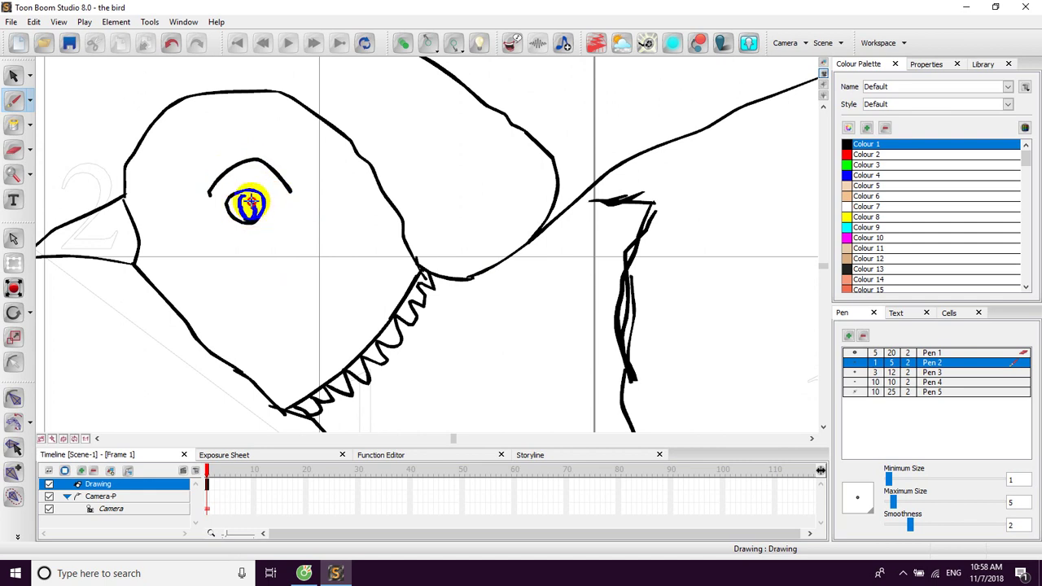
pyautogui.moveTo(247, 209); pyautogui.dragTo(251, 208)
# Close the small gaps in the near wing's outline at the shoulder and between the feathers.
pyautogui.moveTo(426, 118); pyautogui.dragTo(446, 102)
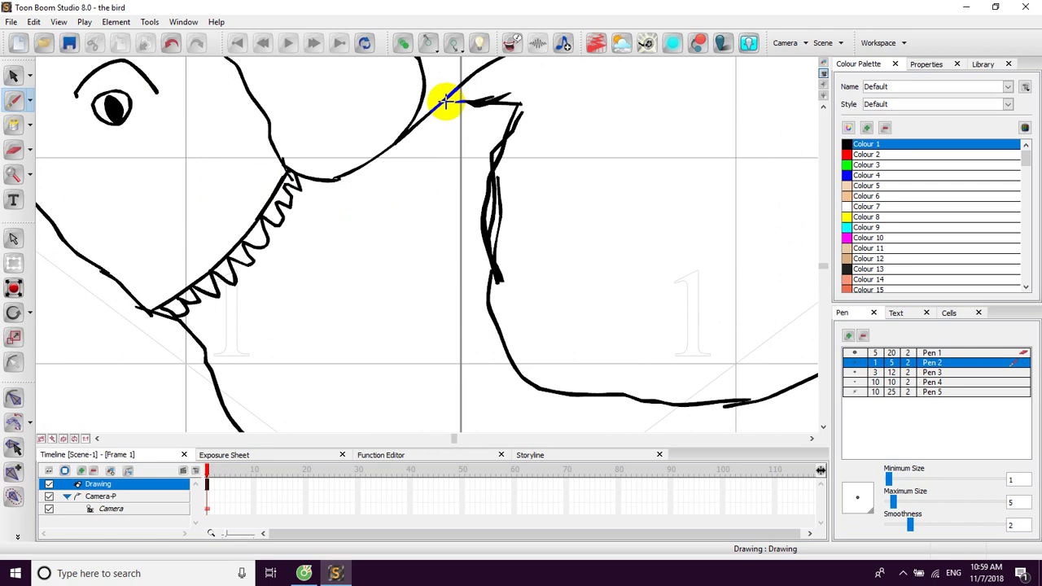
pyautogui.moveTo(580, 202); pyautogui.dragTo(366, 259)
pyautogui.moveTo(595, 94); pyautogui.dragTo(394, 218)
pyautogui.moveTo(522, 167); pyautogui.dragTo(396, 254)
pyautogui.moveTo(442, 216); pyautogui.dragTo(405, 302)
pyautogui.moveTo(377, 177); pyautogui.dragTo(526, 306)
pyautogui.moveTo(447, 289)
pyautogui.mouseDown()
pyautogui.moveTo(448, 193)
pyautogui.moveTo(472, 236)
pyautogui.moveTo(526, 211)
pyautogui.mouseUp()
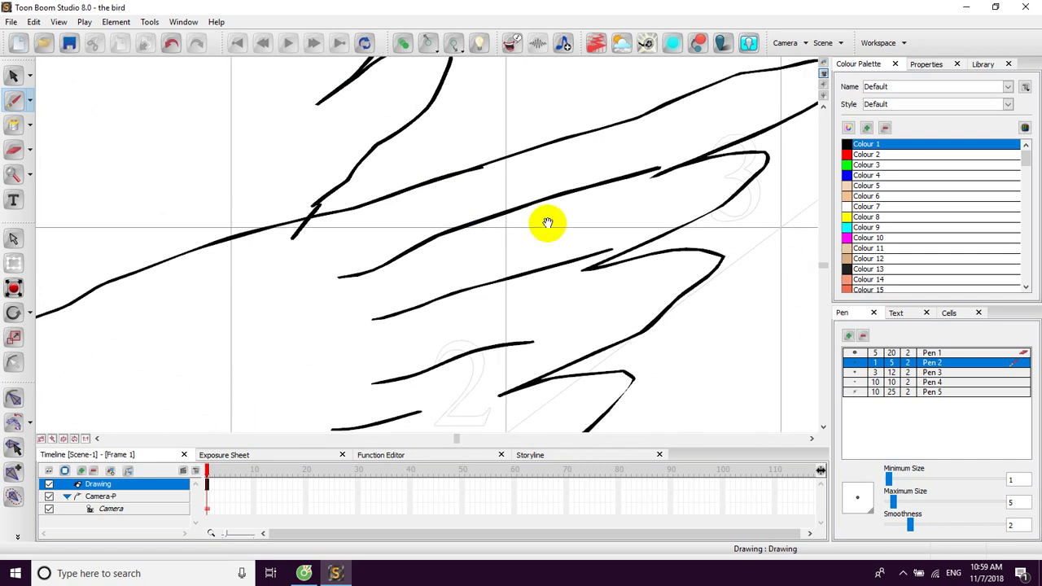
pyautogui.moveTo(700, 157); pyautogui.dragTo(652, 169)
pyautogui.moveTo(602, 260)
pyautogui.mouseDown()
pyautogui.moveTo(623, 215)
pyautogui.moveTo(639, 213)
pyautogui.moveTo(657, 136)
pyautogui.mouseUp()
pyautogui.moveTo(560, 276); pyautogui.dragTo(573, 195)
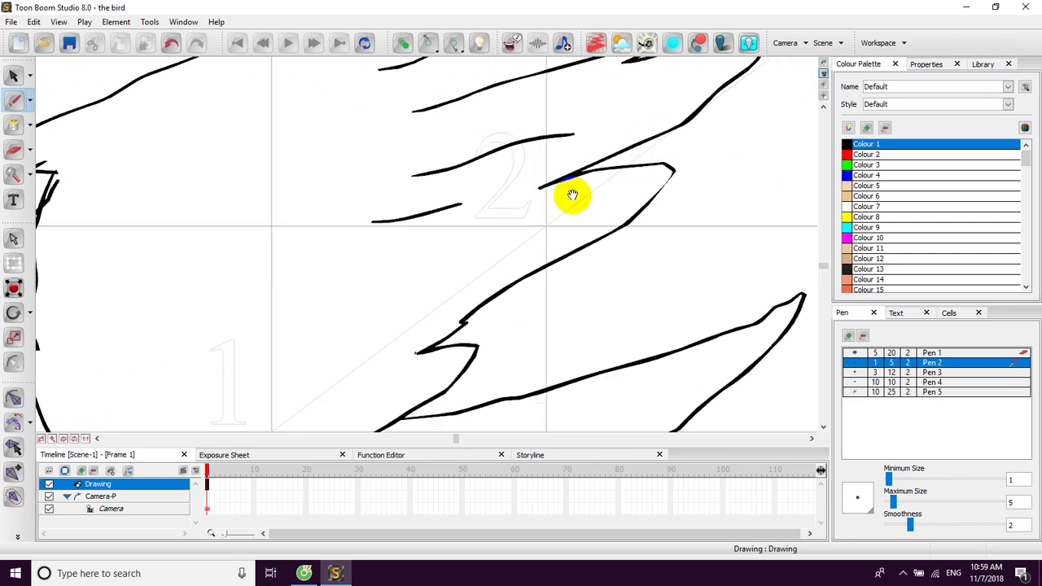
pyautogui.moveTo(457, 328)
pyautogui.mouseDown()
pyautogui.moveTo(502, 270)
pyautogui.moveTo(507, 219)
pyautogui.moveTo(407, 290)
pyautogui.moveTo(510, 205)
pyautogui.moveTo(497, 259)
pyautogui.moveTo(627, 201)
pyautogui.moveTo(571, 191)
pyautogui.moveTo(567, 175)
pyautogui.moveTo(643, 156)
pyautogui.mouseUp()
pyautogui.moveTo(542, 216); pyautogui.dragTo(644, 205)
pyautogui.moveTo(542, 262)
pyautogui.mouseDown()
pyautogui.moveTo(485, 210)
pyautogui.moveTo(564, 217)
pyautogui.mouseUp()
# Add short feather lines inside the bird's tail and on the body just in front of it.
pyautogui.moveTo(442, 249); pyautogui.dragTo(560, 305)
pyautogui.moveTo(366, 252); pyautogui.dragTo(498, 275)
pyautogui.moveTo(375, 245); pyautogui.dragTo(455, 243)
pyautogui.moveTo(399, 206); pyautogui.dragTo(472, 197)
pyautogui.moveTo(396, 291); pyautogui.dragTo(456, 281)
# Draw two curved feather lines on the bird's chest between the collar and the near wing.
pyautogui.moveTo(382, 251); pyautogui.dragTo(625, 326)
pyautogui.moveTo(452, 263); pyautogui.dragTo(547, 349)
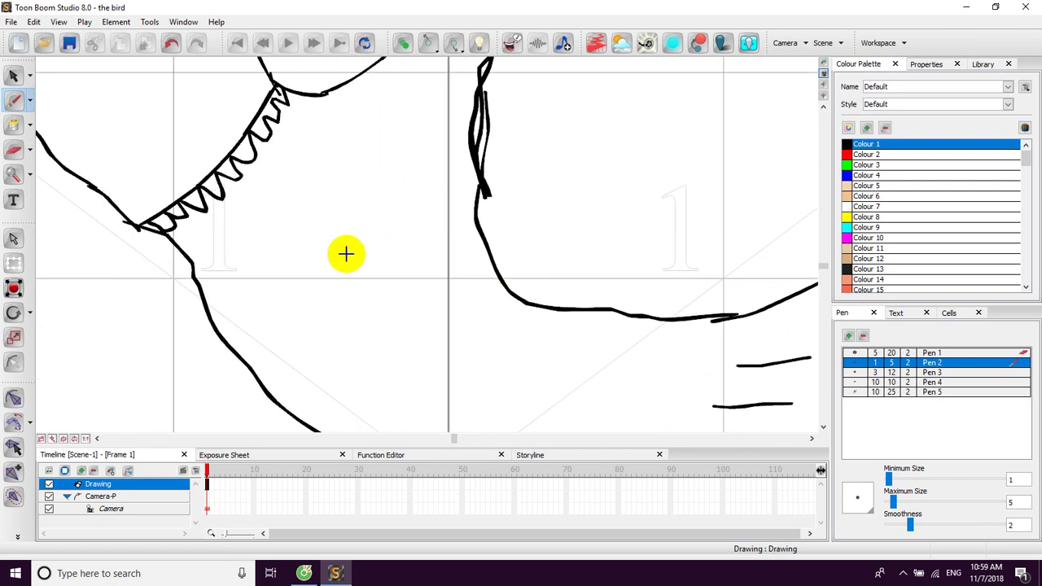
pyautogui.moveTo(298, 240); pyautogui.dragTo(385, 369)
pyautogui.moveTo(341, 206); pyautogui.dragTo(439, 321)
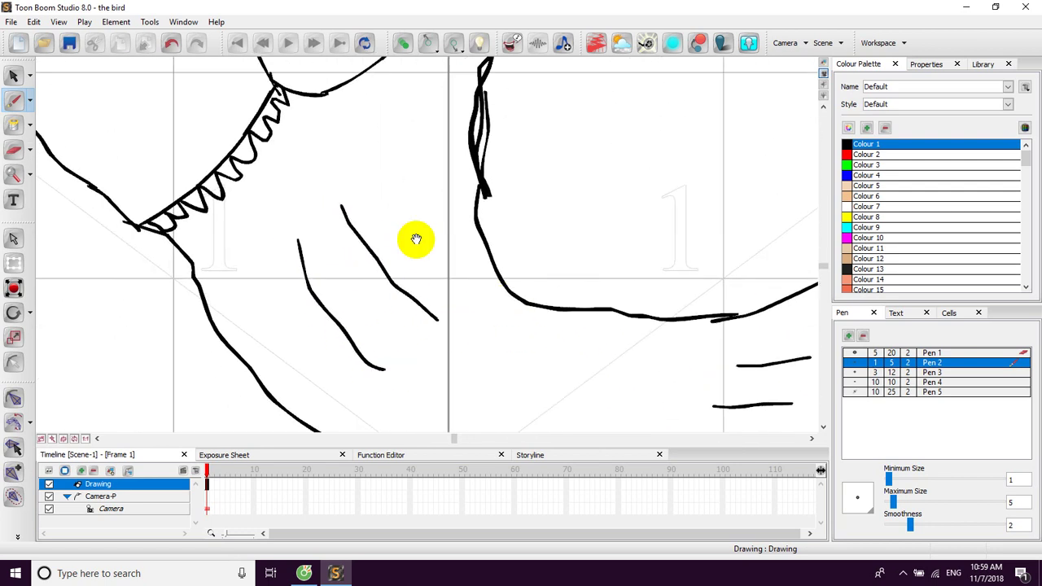
pyautogui.moveTo(418, 213); pyautogui.dragTo(477, 280)
pyautogui.scroll(-5, 461, 258)
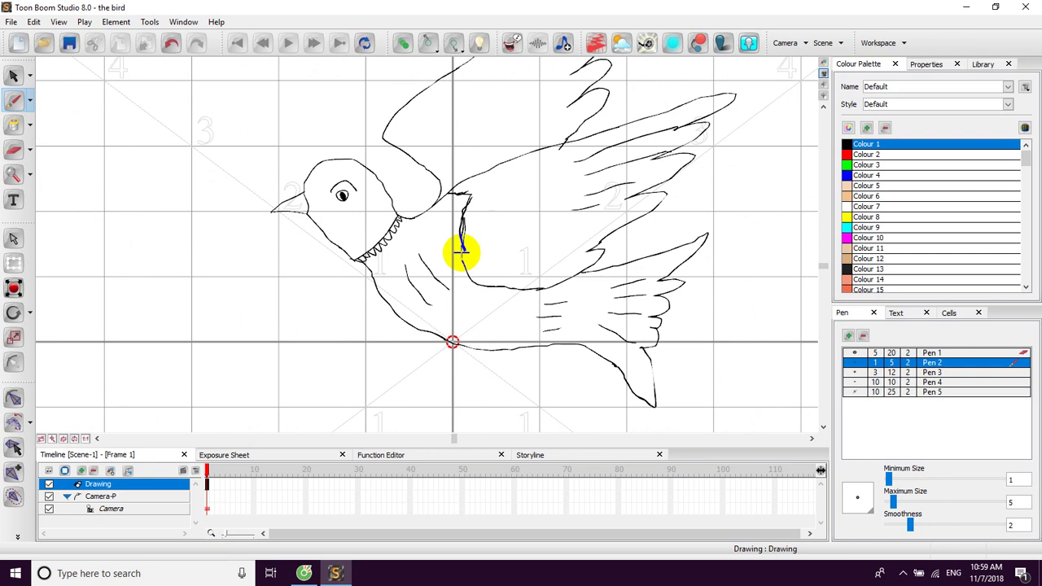
pyautogui.moveTo(427, 209); pyautogui.dragTo(403, 202)
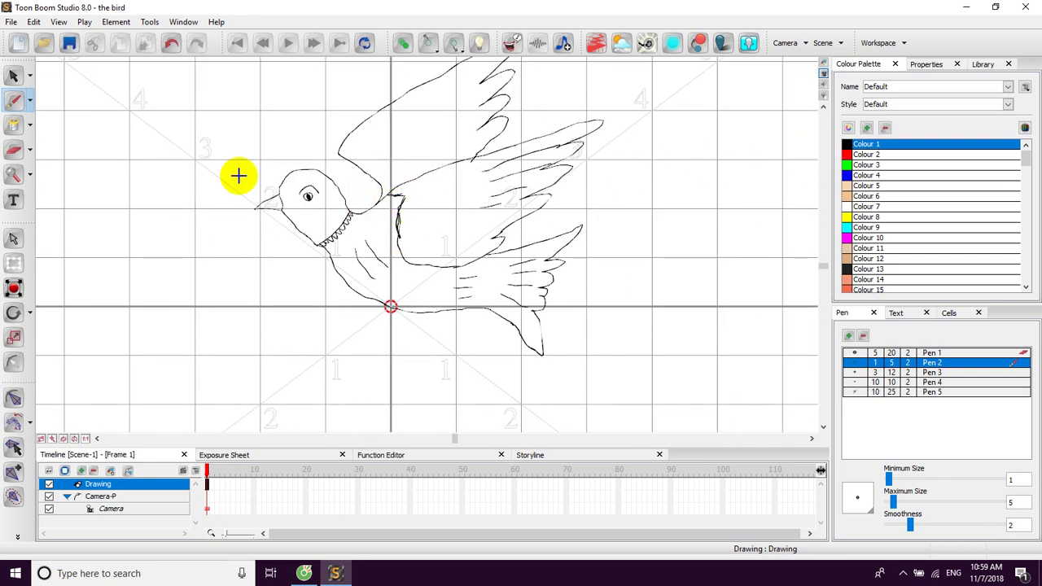
# Paint the bird's beak with red Colour 2 and its head with tan Colour 12.
pyautogui.click(18, 128)
pyautogui.scroll(3, 337, 138)
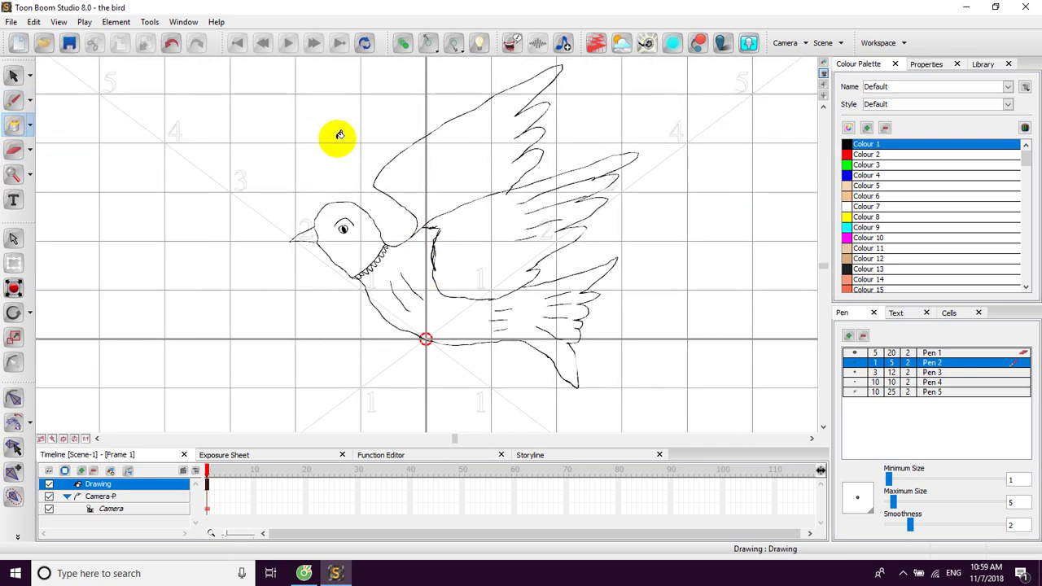
pyautogui.moveTo(215, 163); pyautogui.dragTo(350, 152)
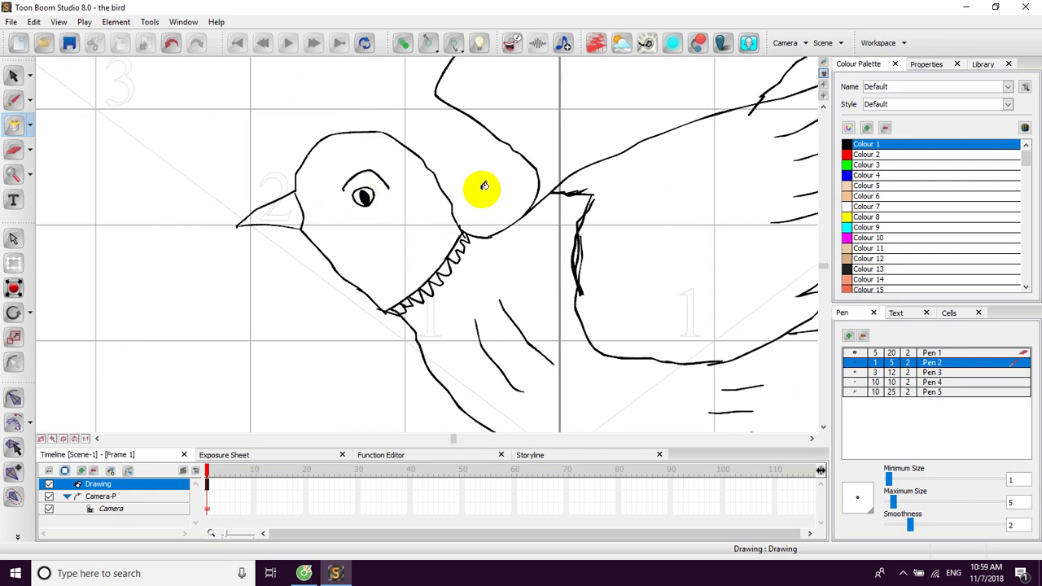
pyautogui.click(847, 155)
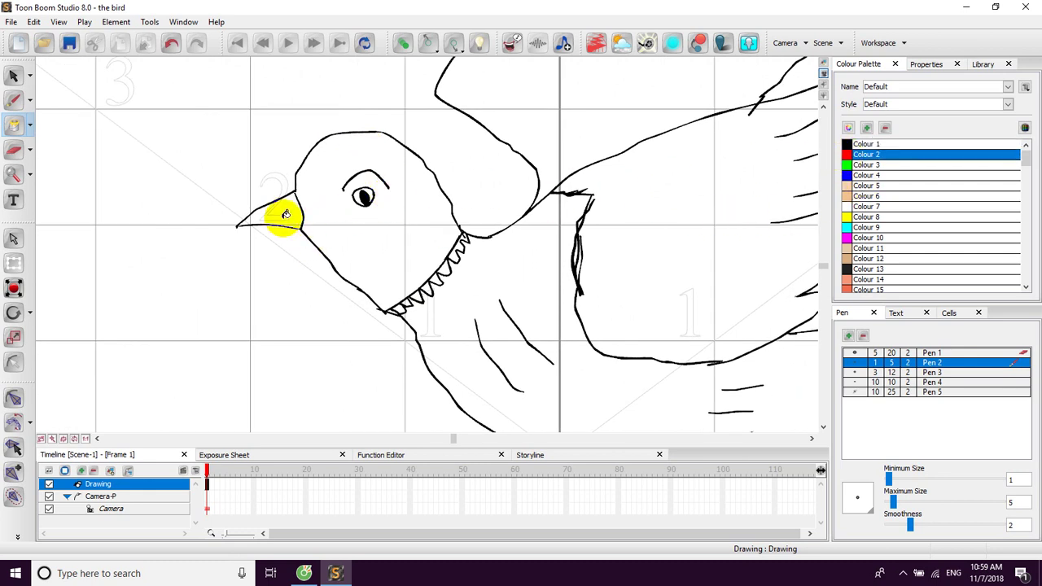
pyautogui.hscroll(3, 317, 215)
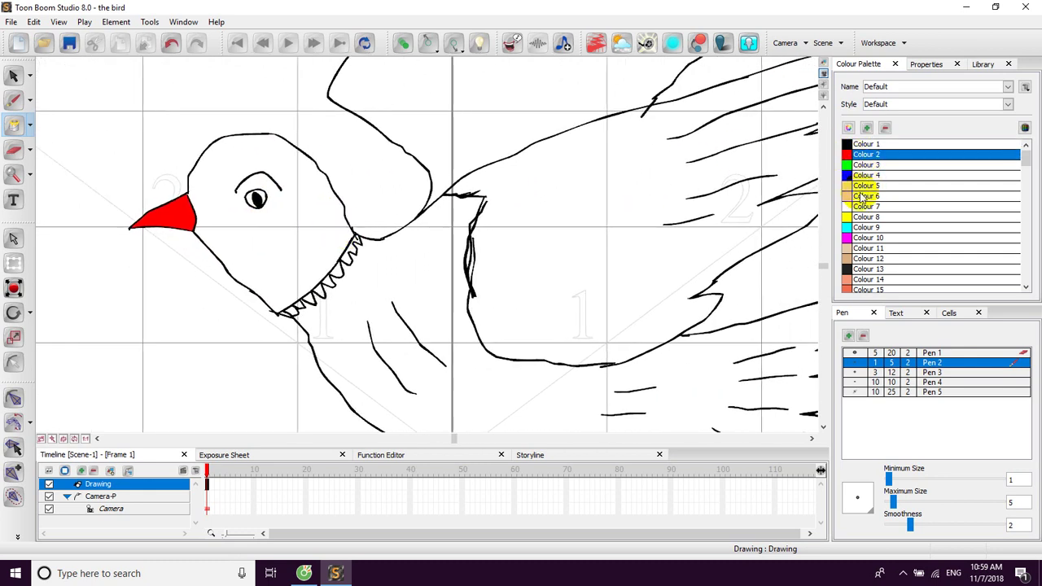
pyautogui.click(850, 259)
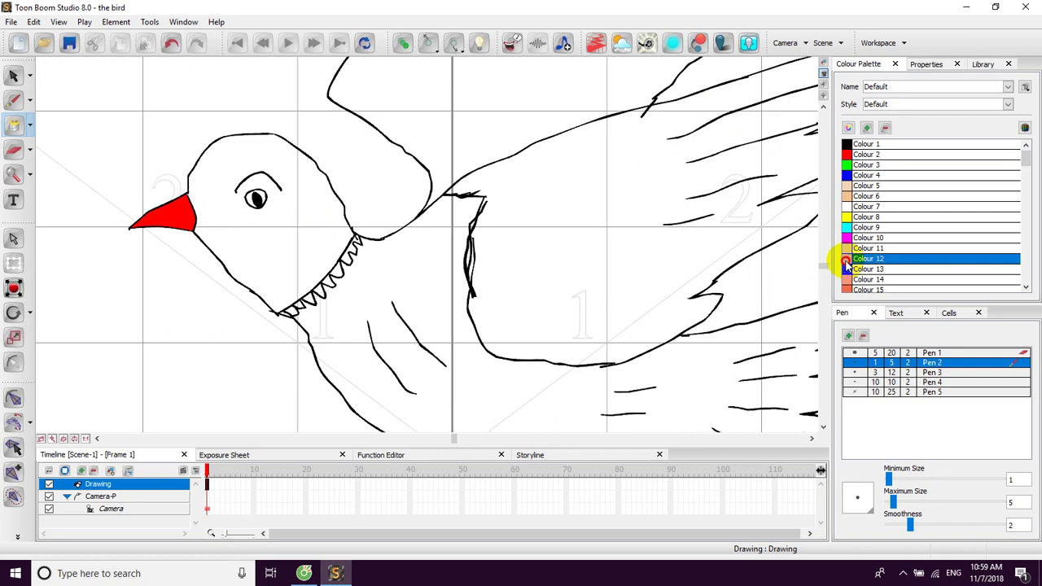
pyautogui.click(293, 240)
# Fill both of the bird's wings with dark blue Colour 82.
pyautogui.hscroll(2, 312, 267)
pyautogui.scroll(-1, 312, 267)
pyautogui.hscroll(2, 398, 289)
pyautogui.scroll(2, 398, 289)
pyautogui.hscroll(2, 577, 216)
pyautogui.scroll(-1, 577, 216)
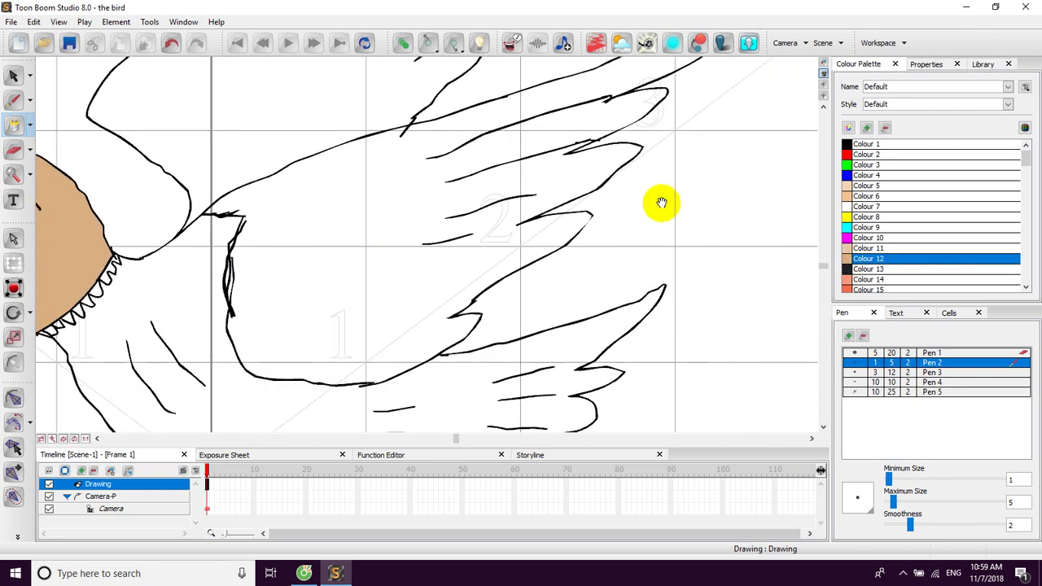
pyautogui.moveTo(1026, 165); pyautogui.dragTo(1017, 186)
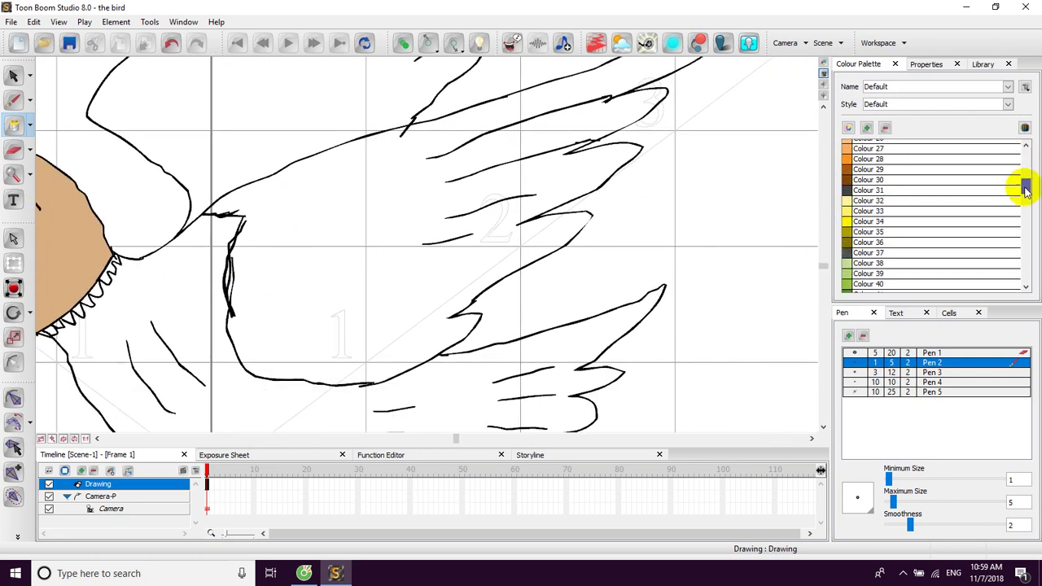
pyautogui.doubleClick(848, 239)
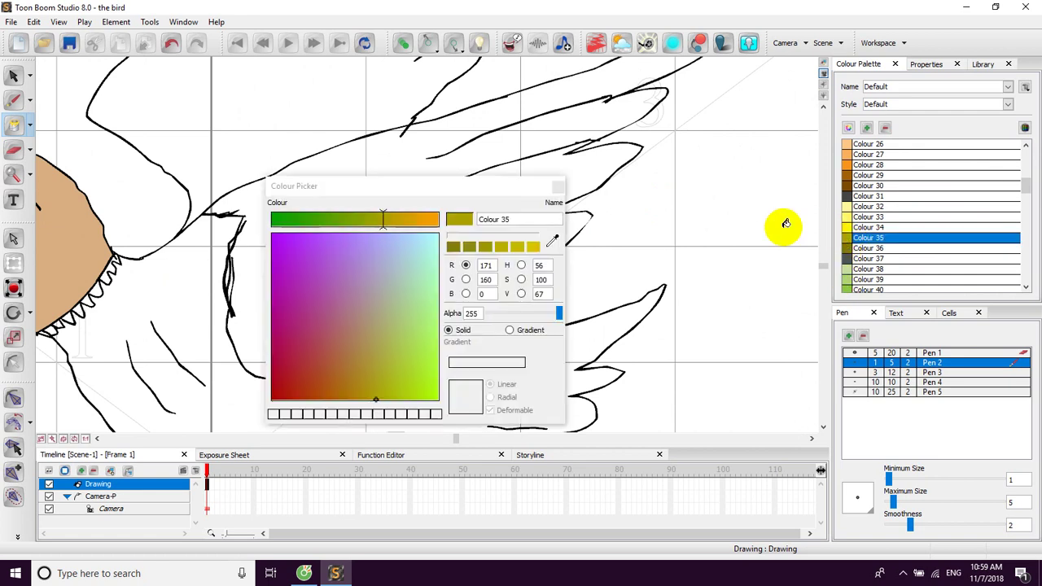
pyautogui.click(558, 190)
pyautogui.moveTo(901, 228); pyautogui.dragTo(908, 199)
pyautogui.moveTo(1027, 181); pyautogui.dragTo(1018, 233)
pyautogui.click(851, 184)
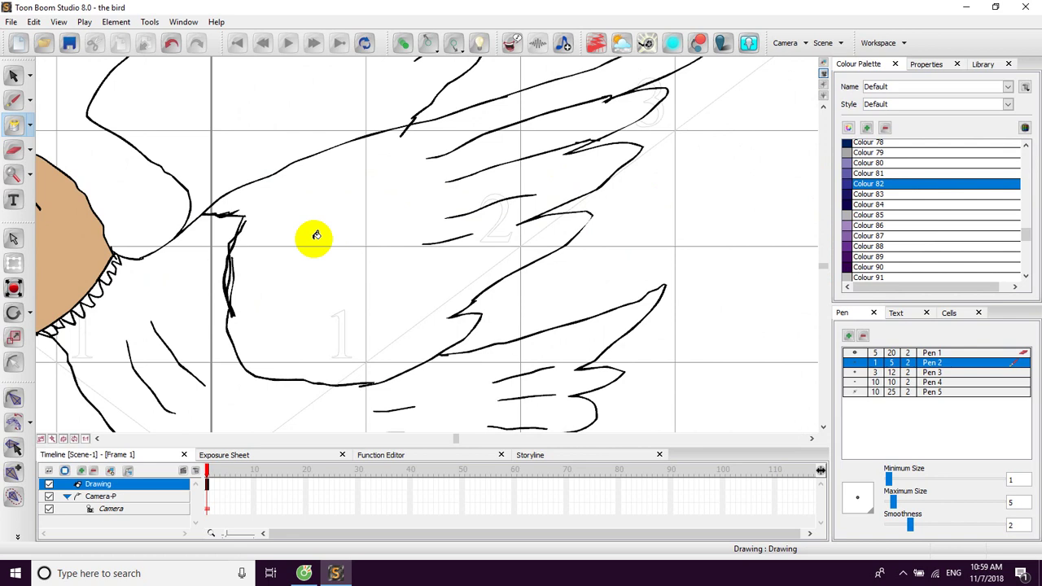
pyautogui.click(341, 236)
pyautogui.moveTo(261, 123)
pyautogui.mouseDown()
pyautogui.moveTo(325, 212)
pyautogui.moveTo(387, 107)
pyautogui.mouseUp()
pyautogui.click(348, 218)
# Fill the bird's body and tail with greyish-brown Colour 112.
pyautogui.moveTo(412, 237)
pyautogui.mouseDown()
pyautogui.moveTo(382, 175)
pyautogui.moveTo(416, 231)
pyautogui.mouseUp()
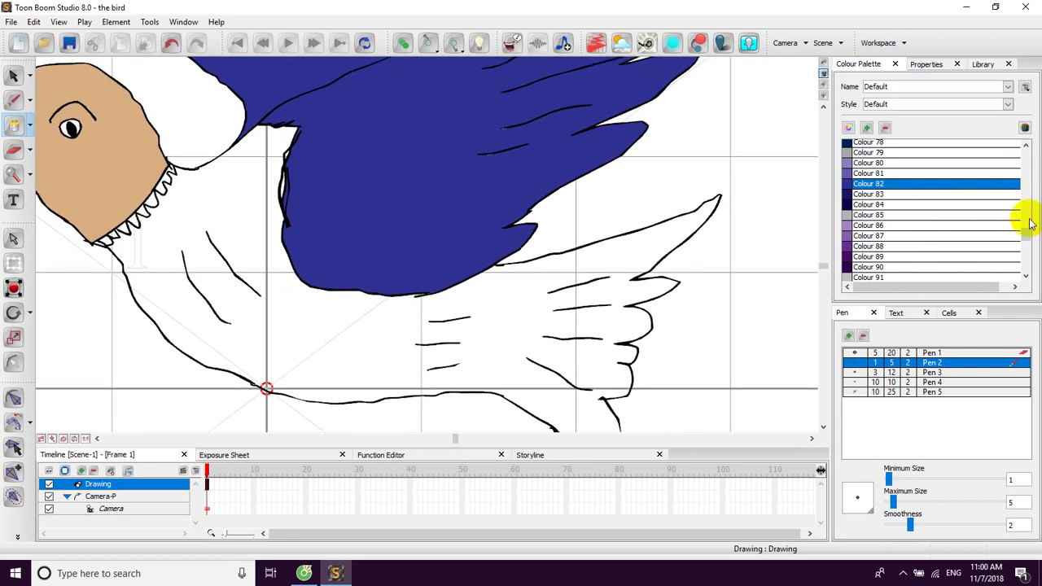
pyautogui.scroll(-3, 930, 244)
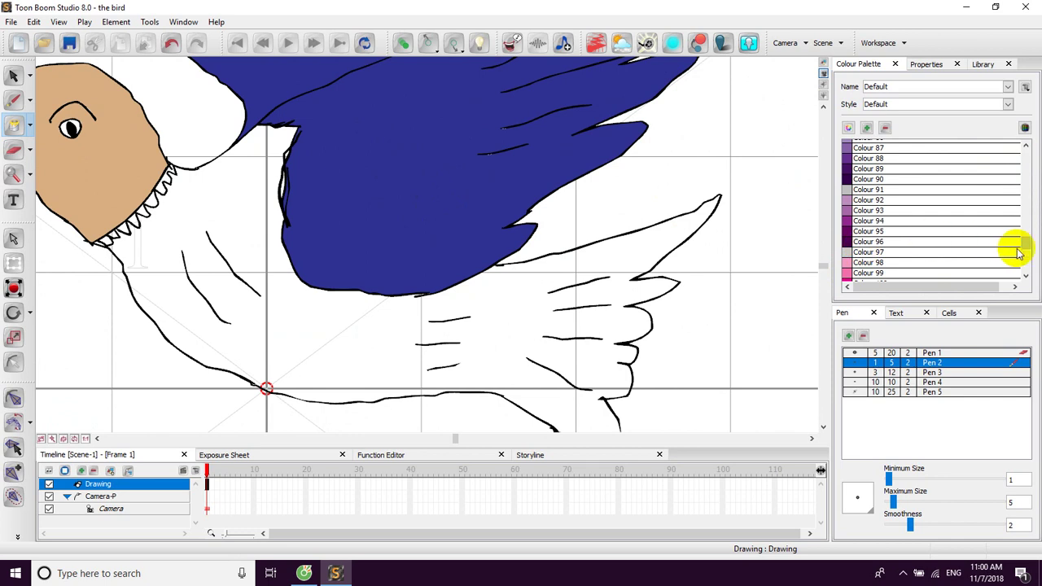
pyautogui.scroll(-6, 1019, 252)
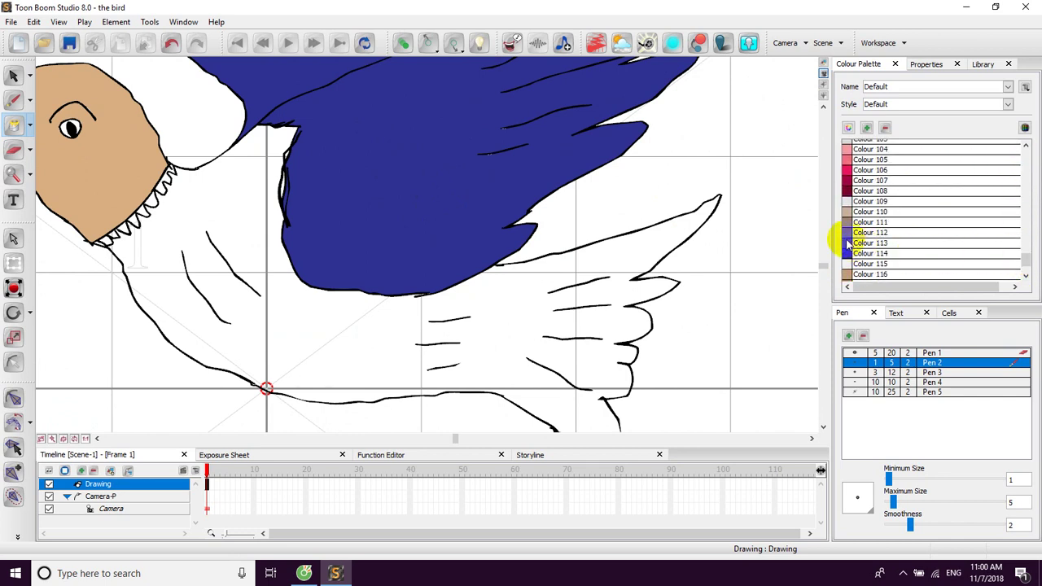
pyautogui.click(846, 233)
pyautogui.click(292, 313)
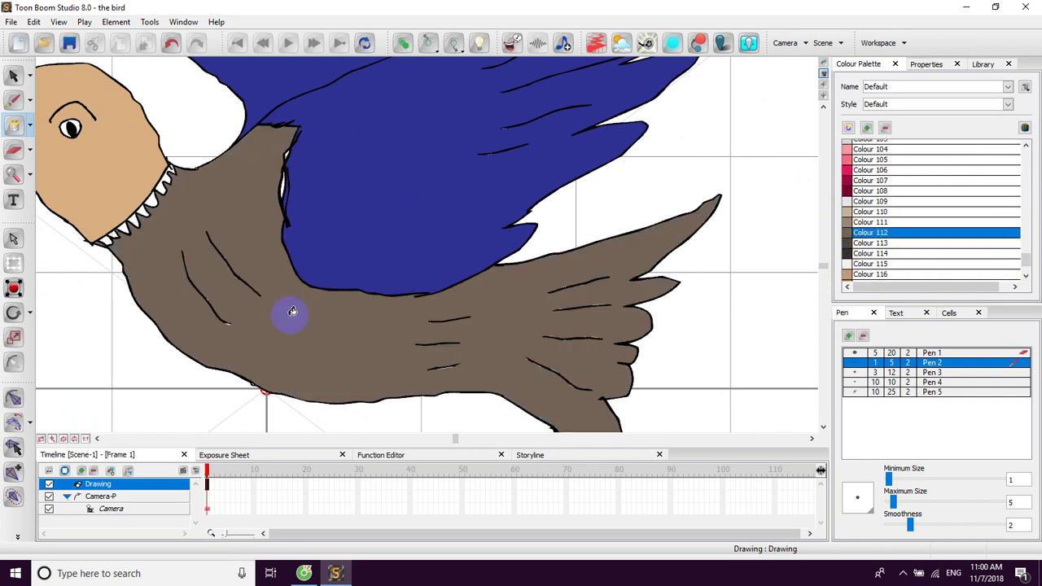
pyautogui.moveTo(315, 252); pyautogui.dragTo(384, 295)
pyautogui.scroll(-3, 368, 256)
pyautogui.moveTo(391, 242)
pyautogui.mouseDown()
pyautogui.moveTo(396, 231)
pyautogui.moveTo(435, 239)
pyautogui.moveTo(463, 203)
pyautogui.moveTo(432, 218)
pyautogui.mouseUp()
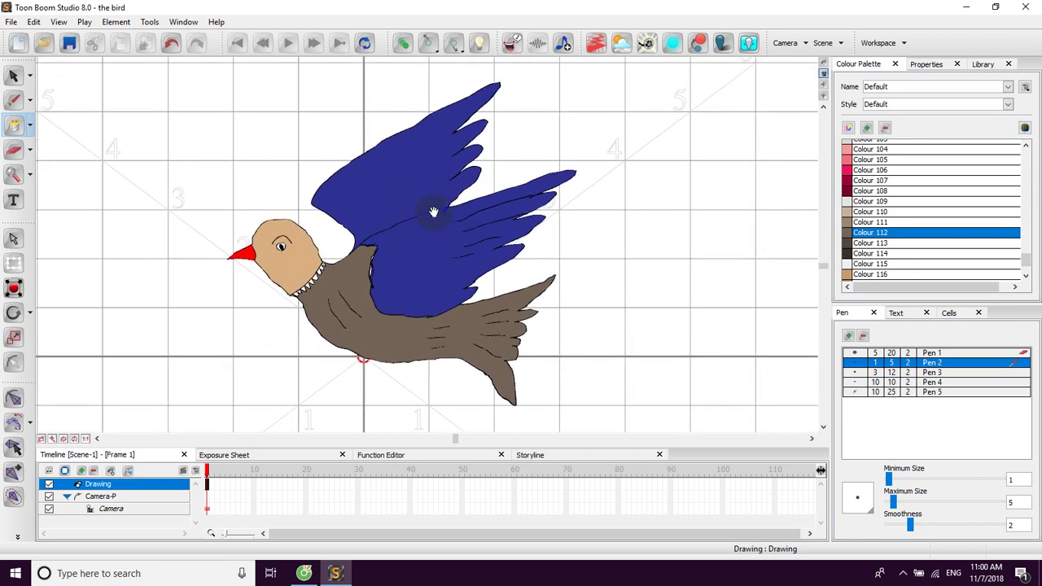
pyautogui.moveTo(426, 222)
pyautogui.mouseDown()
pyautogui.moveTo(486, 186)
pyautogui.moveTo(489, 215)
pyautogui.mouseUp()
pyautogui.click(273, 332)
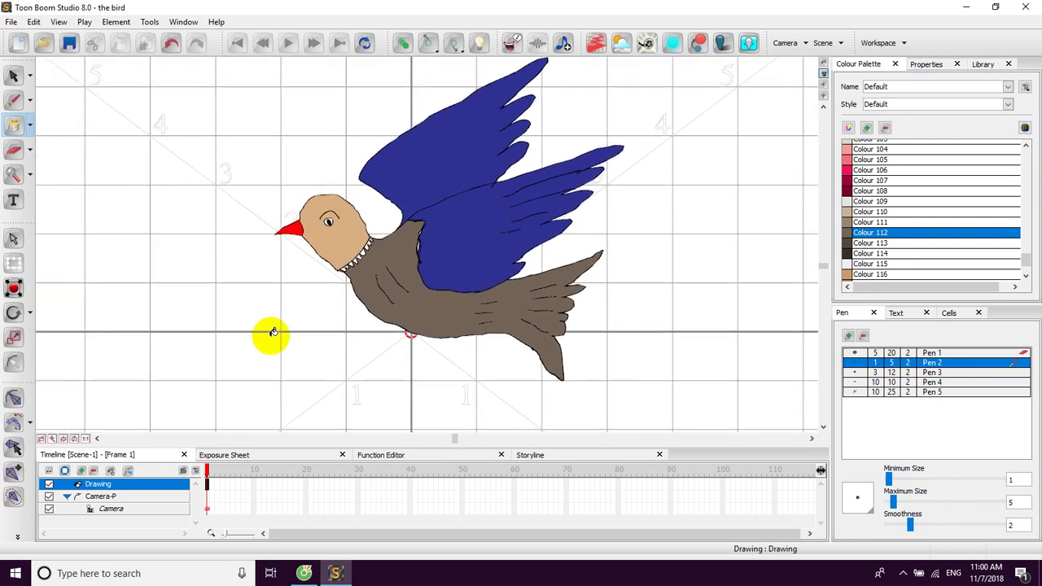
# Insert a new cell after the bird drawing on the Drawing element and go to frame 2.
pyautogui.click(211, 484)
pyautogui.rightClick(211, 485)
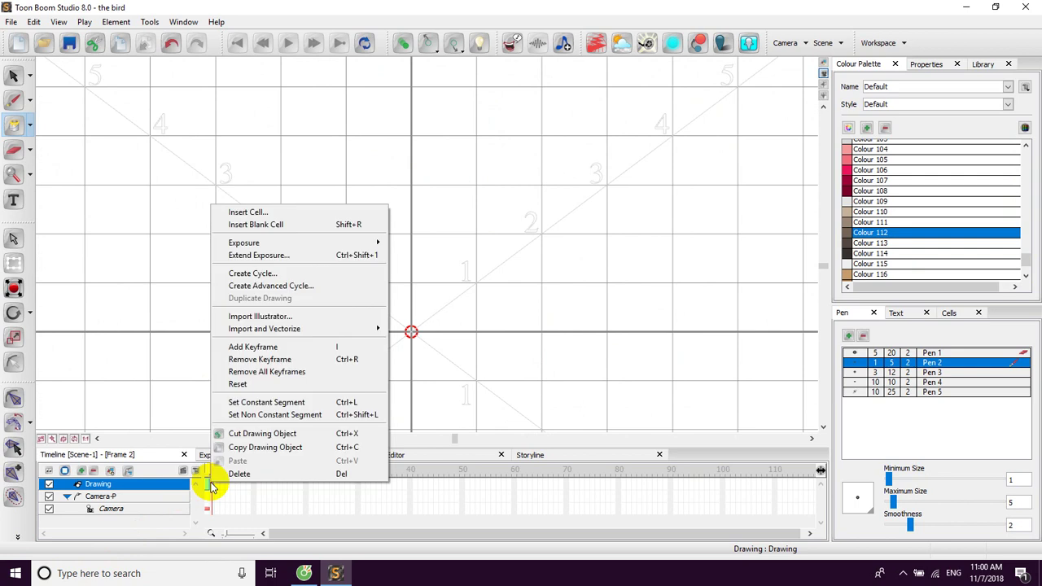
pyautogui.click(277, 215)
pyautogui.click(501, 344)
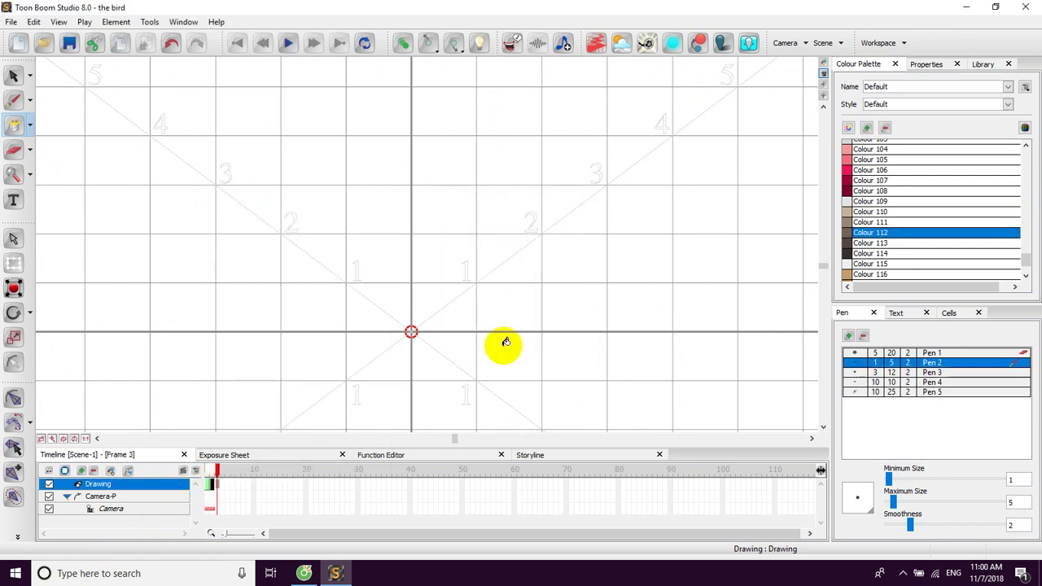
pyautogui.click(209, 498)
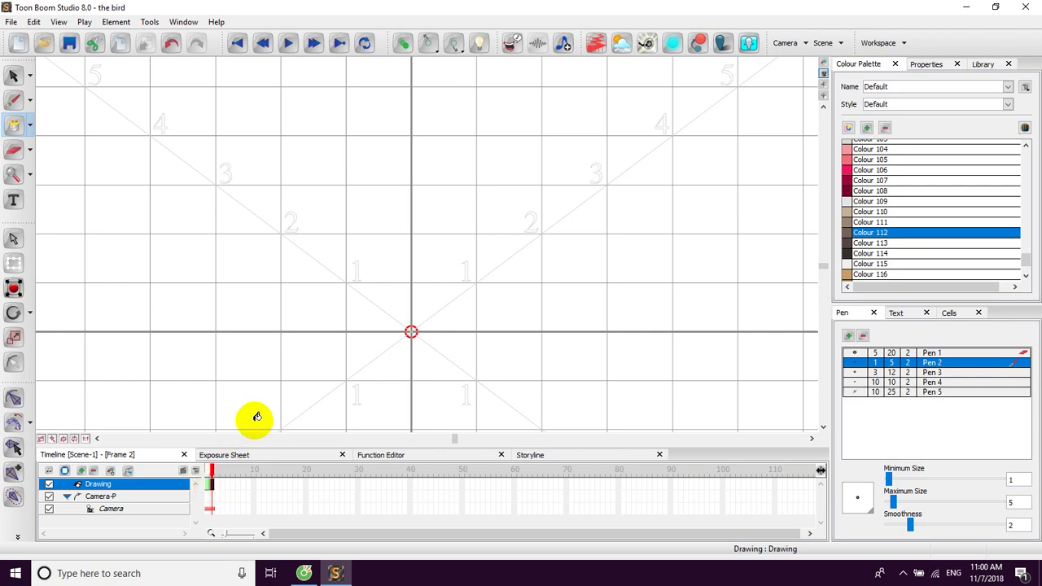
# Turn on onion skin from frame 1 and go to the empty frame 2 of the Drawing element.
pyautogui.click(207, 486)
pyautogui.moveTo(470, 272); pyautogui.dragTo(424, 289)
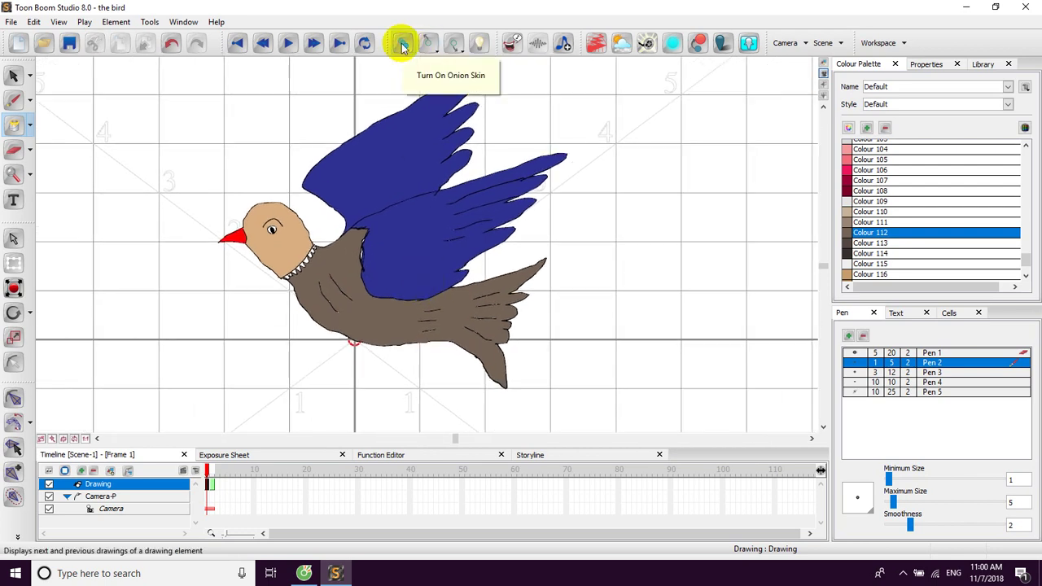
pyautogui.click(402, 45)
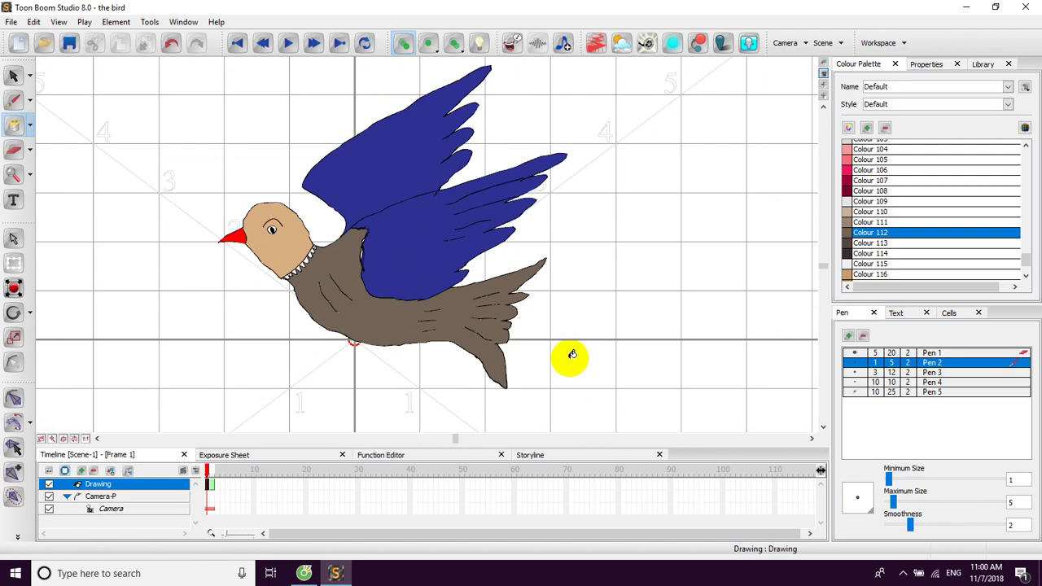
pyautogui.click(213, 484)
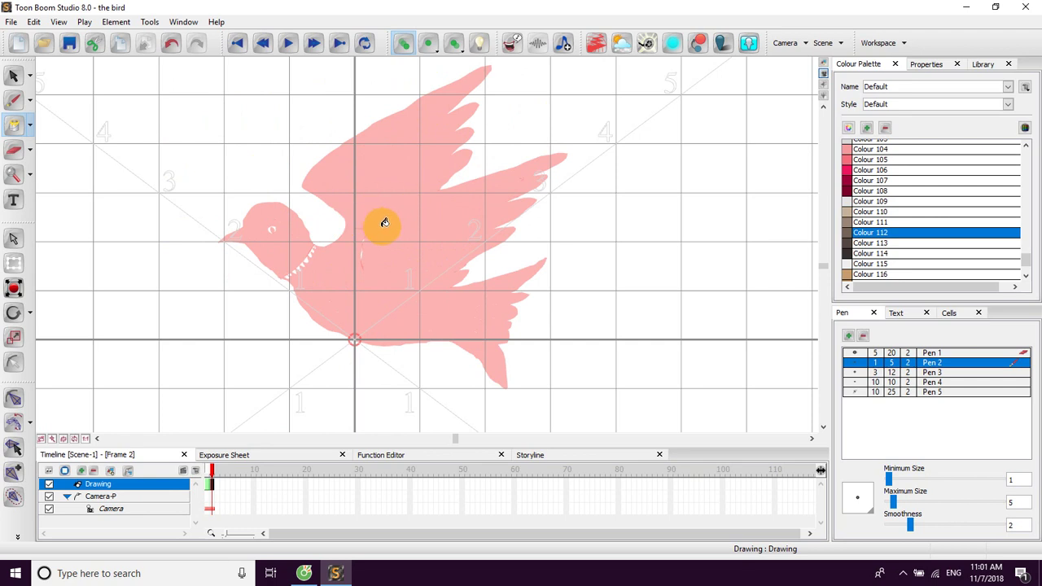
pyautogui.moveTo(390, 222); pyautogui.dragTo(409, 263)
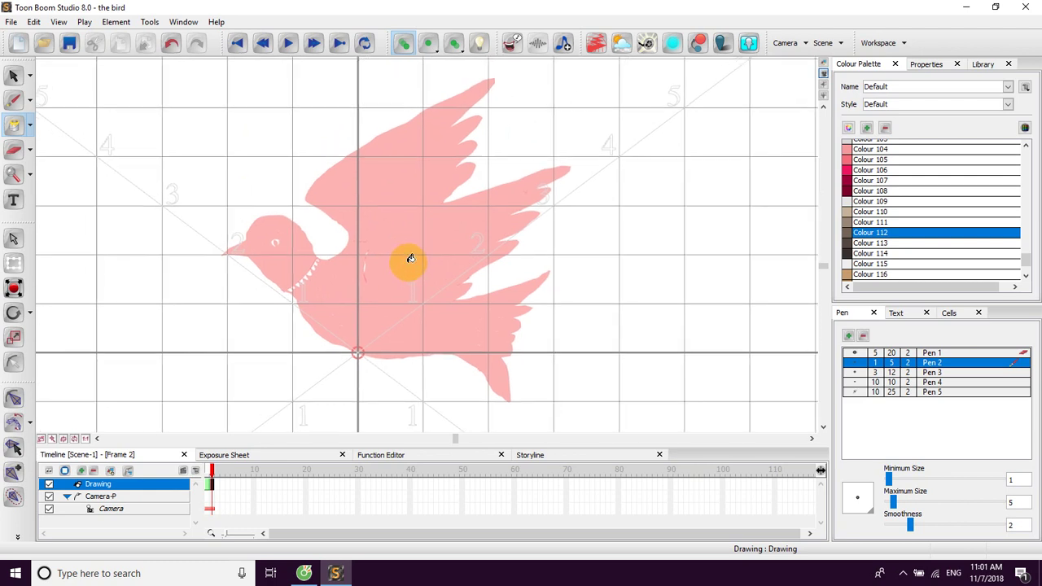
# Select the entire bird on frame 1 and copy the drawing object.
pyautogui.click(208, 483)
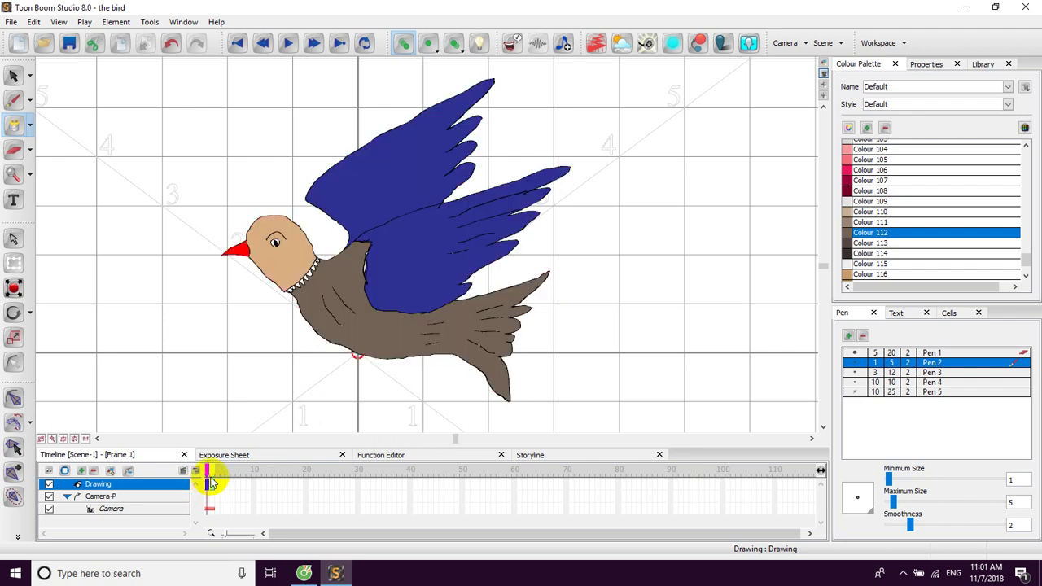
pyautogui.click(14, 75)
pyautogui.moveTo(181, 96); pyautogui.dragTo(639, 423)
pyautogui.moveTo(170, 63); pyautogui.dragTo(658, 414)
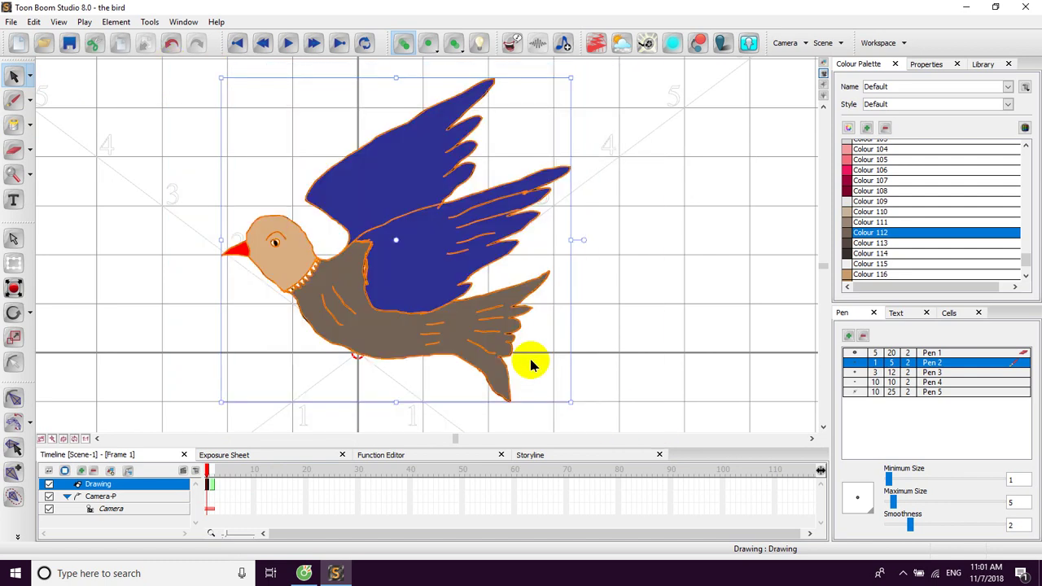
pyautogui.rightClick(420, 260)
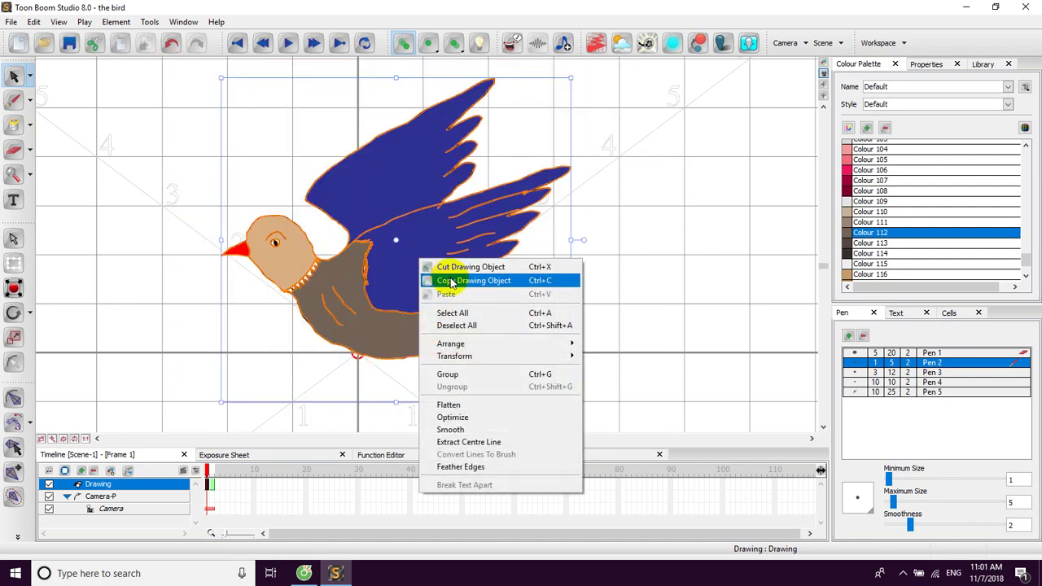
pyautogui.click(452, 281)
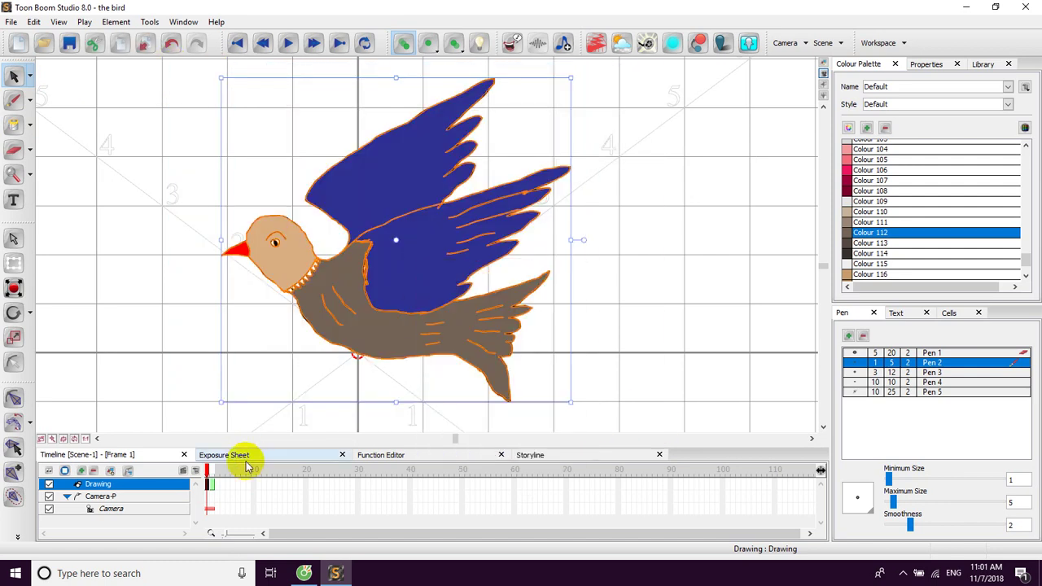
# Paste the copied bird onto frame 2 and deselect it.
pyautogui.click(211, 484)
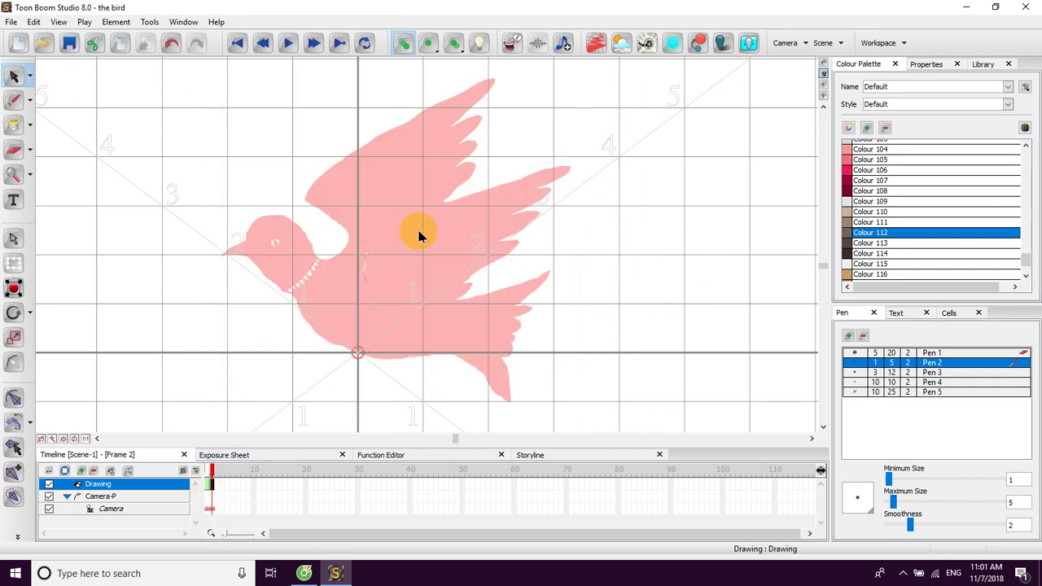
pyautogui.rightClick(387, 160)
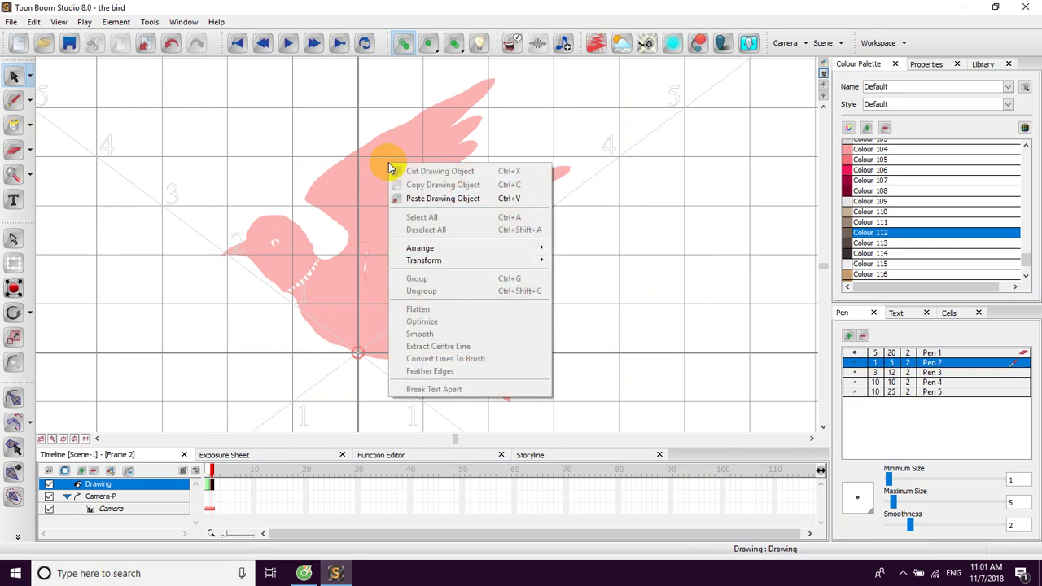
pyautogui.click(412, 200)
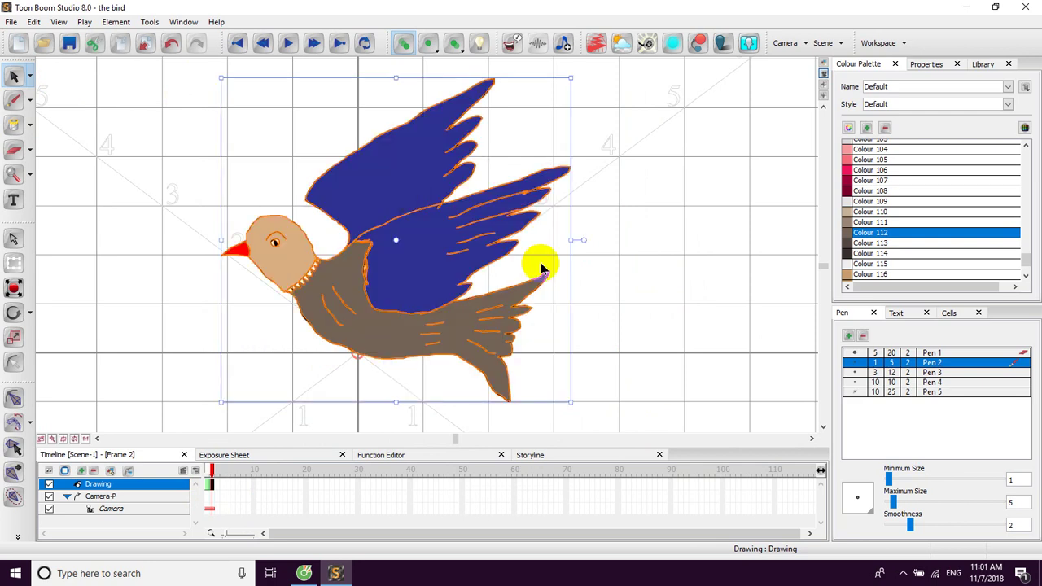
pyautogui.click(642, 269)
pyautogui.press('space')
pyautogui.moveTo(621, 274); pyautogui.dragTo(620, 271)
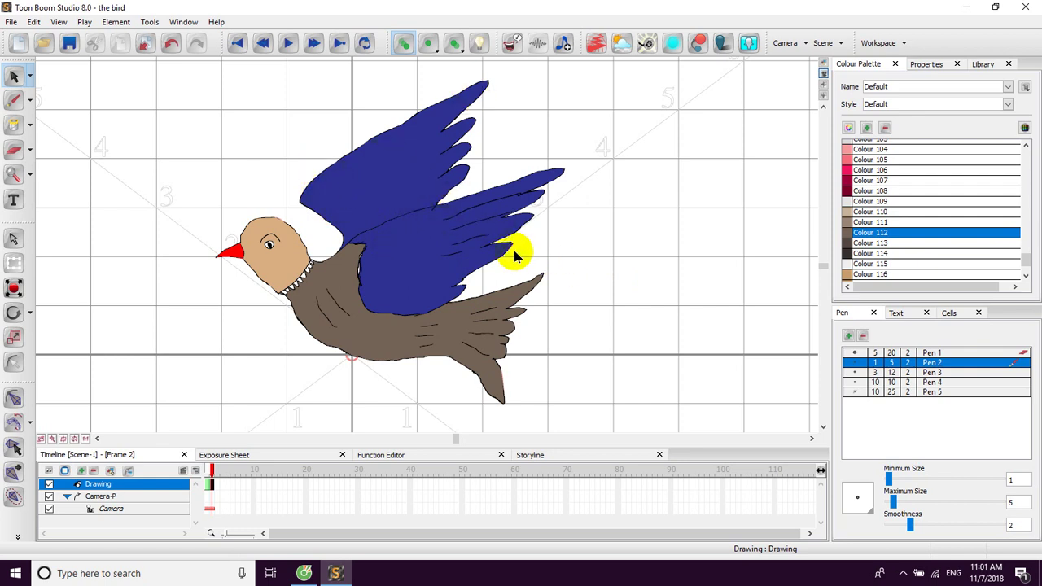
# Delete the dark blue fills of both wings on frame 2.
pyautogui.click(13, 77)
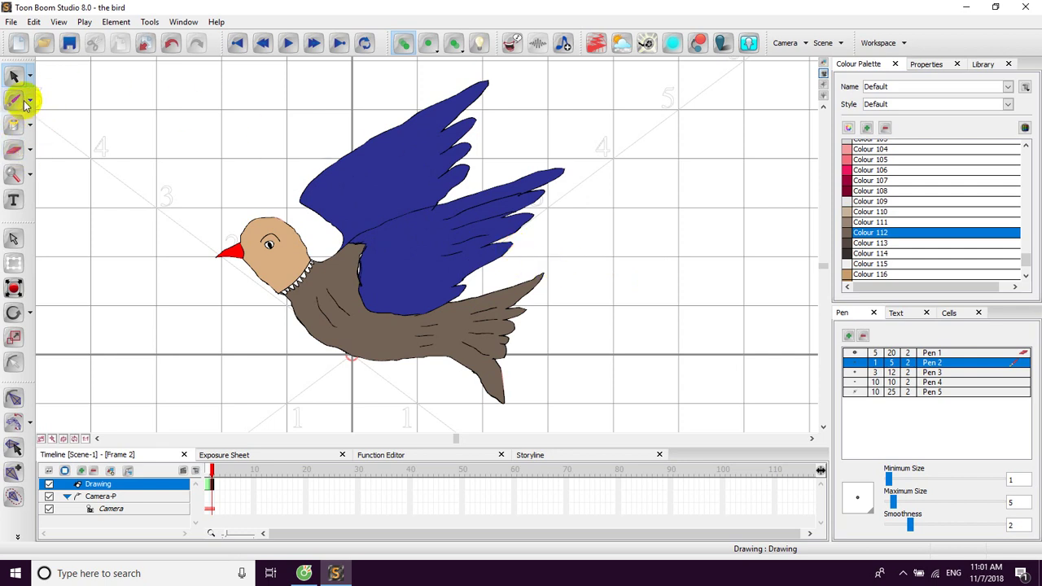
pyautogui.click(394, 172)
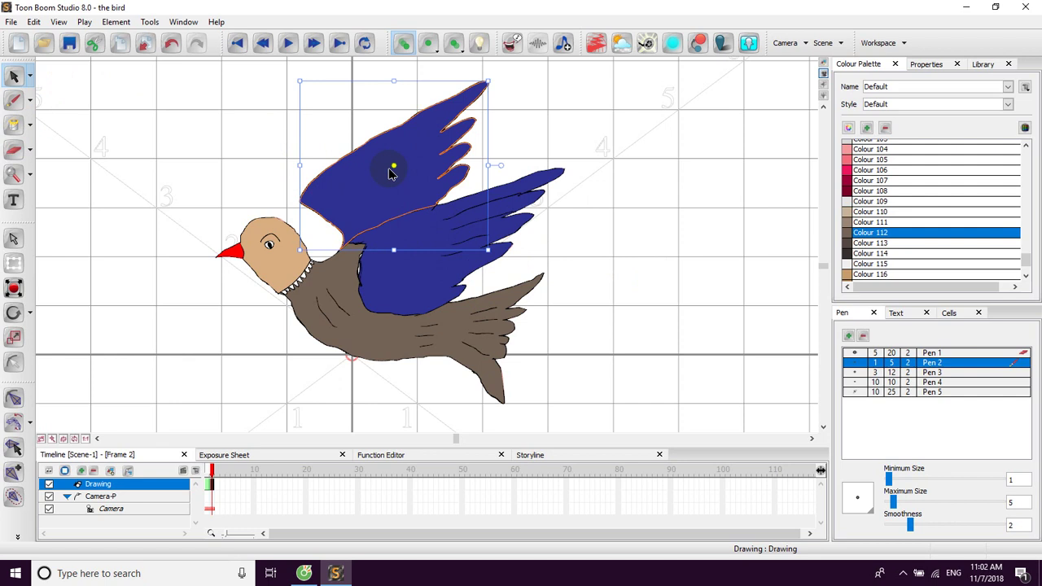
pyautogui.press('Delete')
pyautogui.click(489, 244)
pyautogui.press('Delete')
pyautogui.click(447, 246)
pyautogui.click(550, 241)
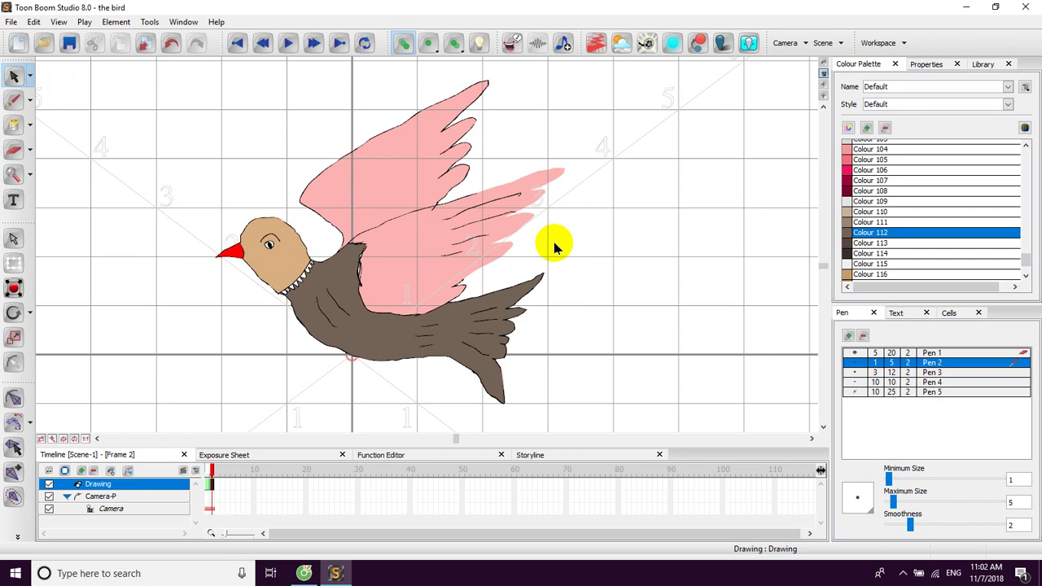
# Brush a lowered outline of the near wing with feather tips on frame 2, using Pen 2 and Colour 112.
pyautogui.scroll(2, 553, 247)
pyautogui.scroll(-1, 554, 242)
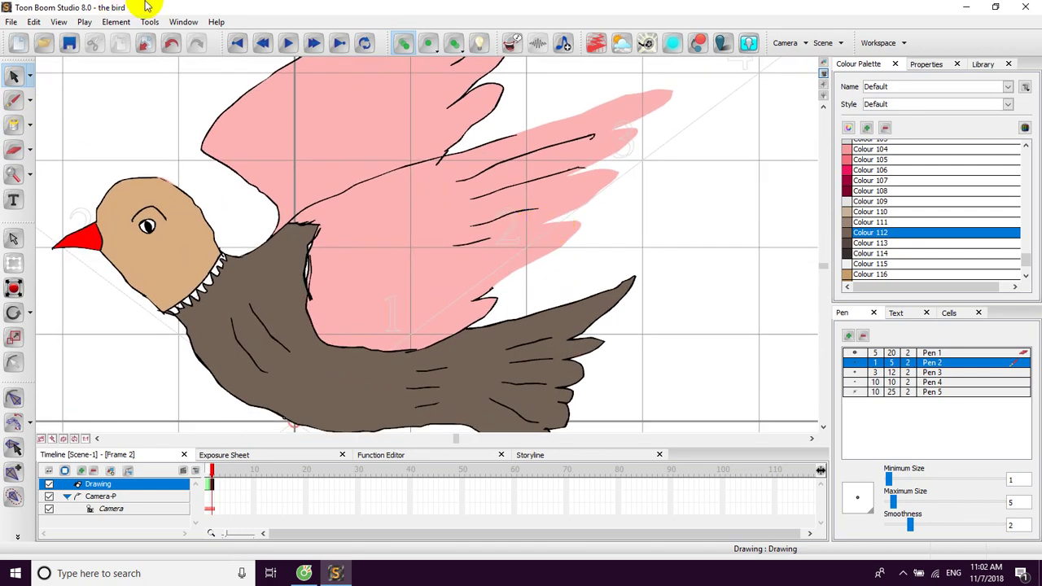
pyautogui.click(14, 102)
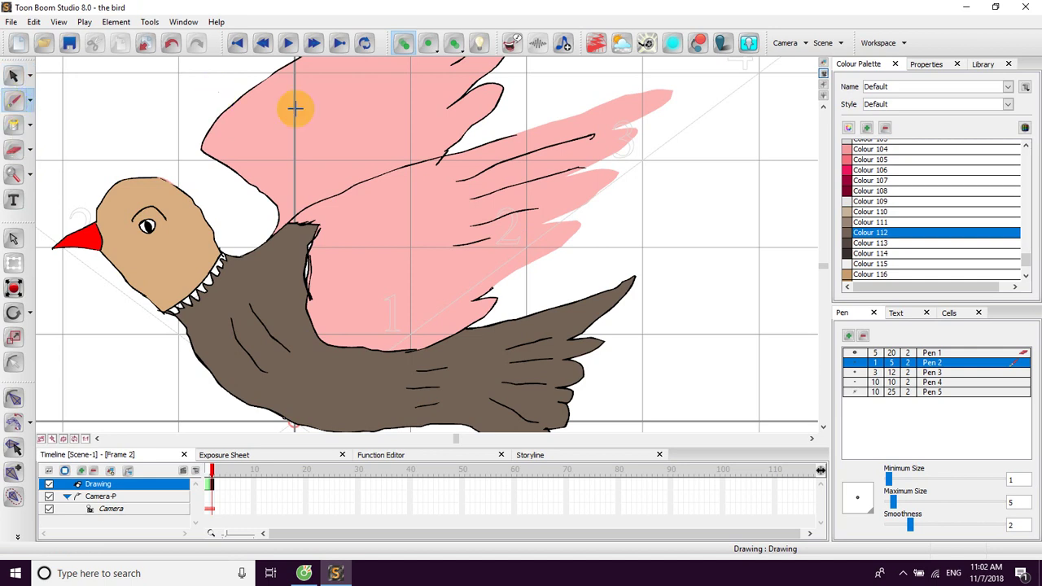
pyautogui.moveTo(314, 227); pyautogui.dragTo(301, 232)
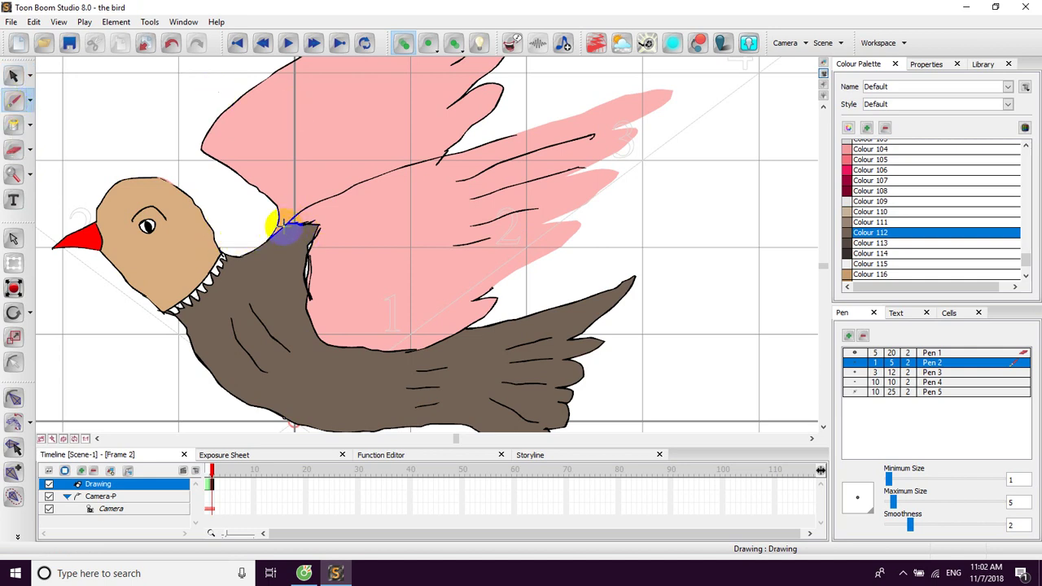
pyautogui.scroll(1, 285, 227)
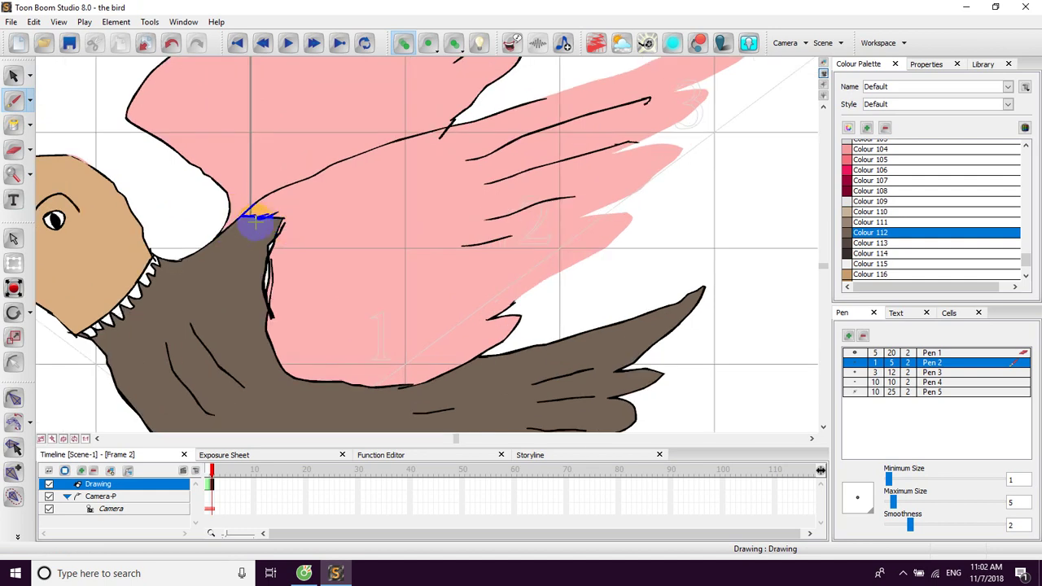
pyautogui.moveTo(245, 213)
pyautogui.mouseDown()
pyautogui.moveTo(326, 171)
pyautogui.moveTo(399, 158)
pyautogui.moveTo(508, 157)
pyautogui.moveTo(695, 179)
pyautogui.mouseUp()
pyautogui.moveTo(607, 151)
pyautogui.mouseDown()
pyautogui.moveTo(588, 139)
pyautogui.moveTo(702, 175)
pyautogui.mouseUp()
pyautogui.moveTo(640, 181)
pyautogui.mouseDown()
pyautogui.moveTo(749, 181)
pyautogui.moveTo(747, 170)
pyautogui.moveTo(753, 179)
pyautogui.moveTo(740, 187)
pyautogui.moveTo(580, 157)
pyautogui.moveTo(649, 183)
pyautogui.moveTo(528, 186)
pyautogui.moveTo(583, 193)
pyautogui.moveTo(572, 206)
pyautogui.moveTo(466, 215)
pyautogui.moveTo(507, 219)
pyautogui.moveTo(521, 236)
pyautogui.moveTo(448, 247)
pyautogui.moveTo(474, 258)
pyautogui.moveTo(471, 281)
pyautogui.moveTo(432, 294)
pyautogui.mouseUp()
# Draw the far wing's lowered outline from the shoulder, with feather tips extending beyond the near wing, in Colour 112.
pyautogui.press('space')
pyautogui.moveTo(435, 234); pyautogui.dragTo(460, 325)
pyautogui.moveTo(425, 253)
pyautogui.mouseDown()
pyautogui.moveTo(447, 302)
pyautogui.moveTo(490, 284)
pyautogui.mouseUp()
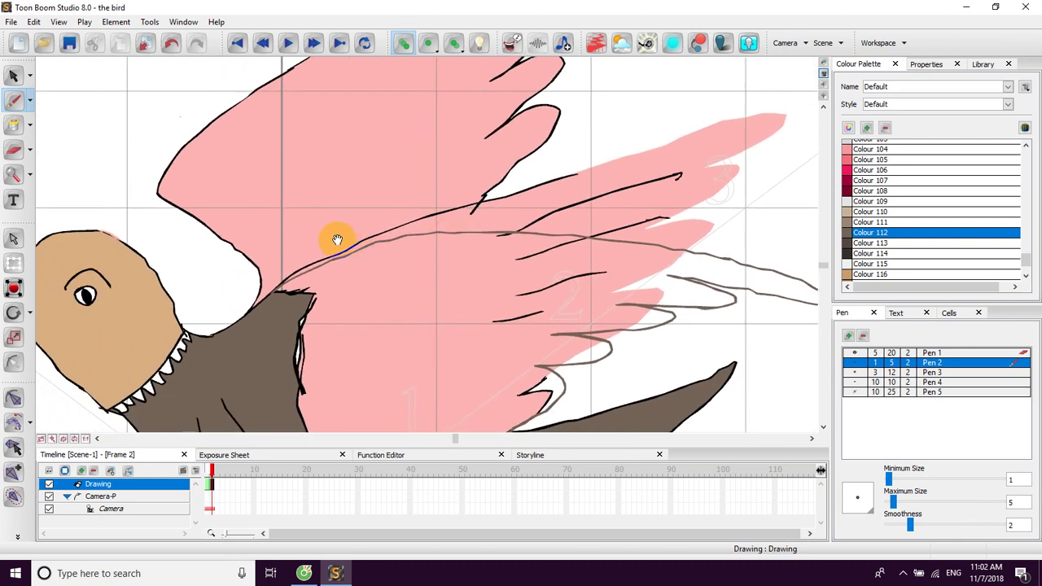
pyautogui.moveTo(337, 240); pyautogui.dragTo(373, 227)
pyautogui.moveTo(289, 298)
pyautogui.mouseDown()
pyautogui.moveTo(297, 267)
pyautogui.moveTo(255, 205)
pyautogui.moveTo(251, 183)
pyautogui.moveTo(267, 165)
pyautogui.moveTo(390, 148)
pyautogui.moveTo(618, 154)
pyautogui.mouseUp()
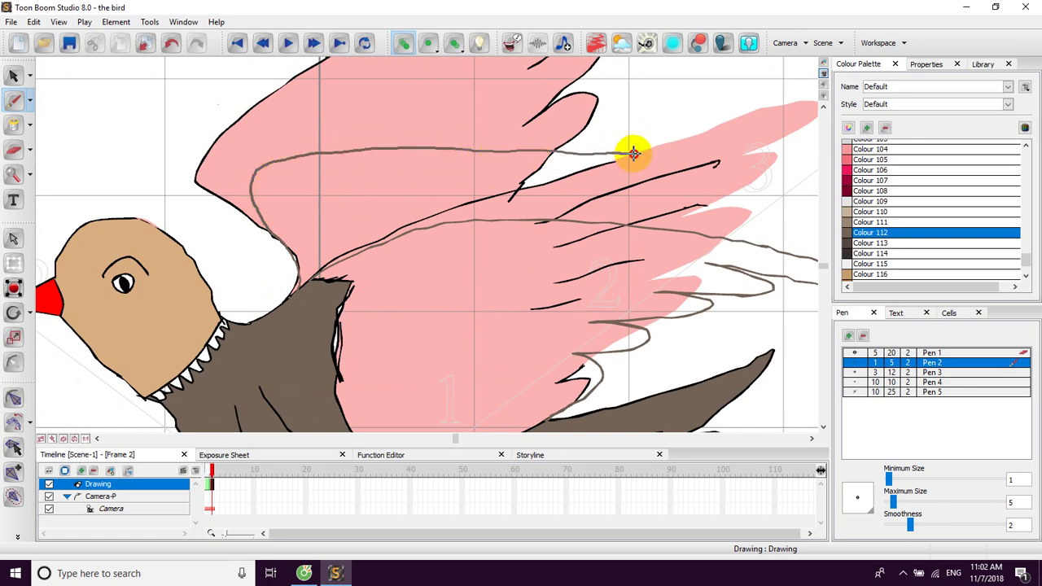
pyautogui.moveTo(428, 170); pyautogui.dragTo(377, 148)
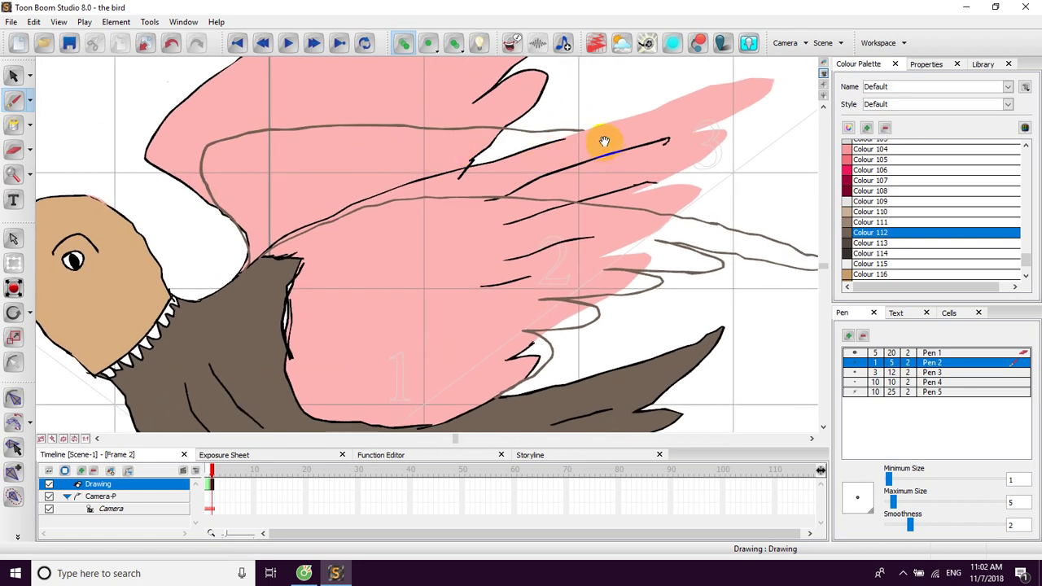
pyautogui.moveTo(560, 139)
pyautogui.mouseDown()
pyautogui.moveTo(584, 130)
pyautogui.moveTo(562, 139)
pyautogui.mouseUp()
pyautogui.moveTo(662, 144)
pyautogui.mouseDown()
pyautogui.moveTo(736, 157)
pyautogui.moveTo(678, 167)
pyautogui.moveTo(709, 179)
pyautogui.moveTo(659, 187)
pyautogui.moveTo(673, 189)
pyautogui.moveTo(637, 193)
pyautogui.mouseUp()
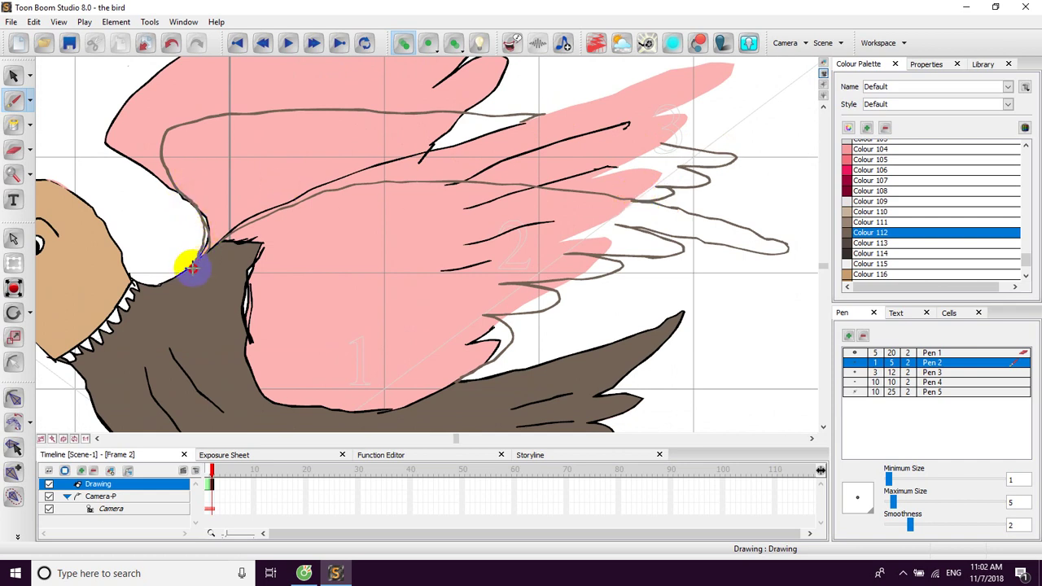
# Join the far wing's outline at the shoulder and tip, and draw the near wing's front edge along the body.
pyautogui.moveTo(272, 339); pyautogui.dragTo(314, 249)
pyautogui.moveTo(244, 201); pyautogui.dragTo(258, 319)
pyautogui.moveTo(371, 210)
pyautogui.mouseDown()
pyautogui.moveTo(577, 139)
pyautogui.moveTo(561, 137)
pyautogui.moveTo(589, 139)
pyautogui.moveTo(453, 123)
pyautogui.mouseUp()
pyautogui.moveTo(221, 223); pyautogui.dragTo(200, 226)
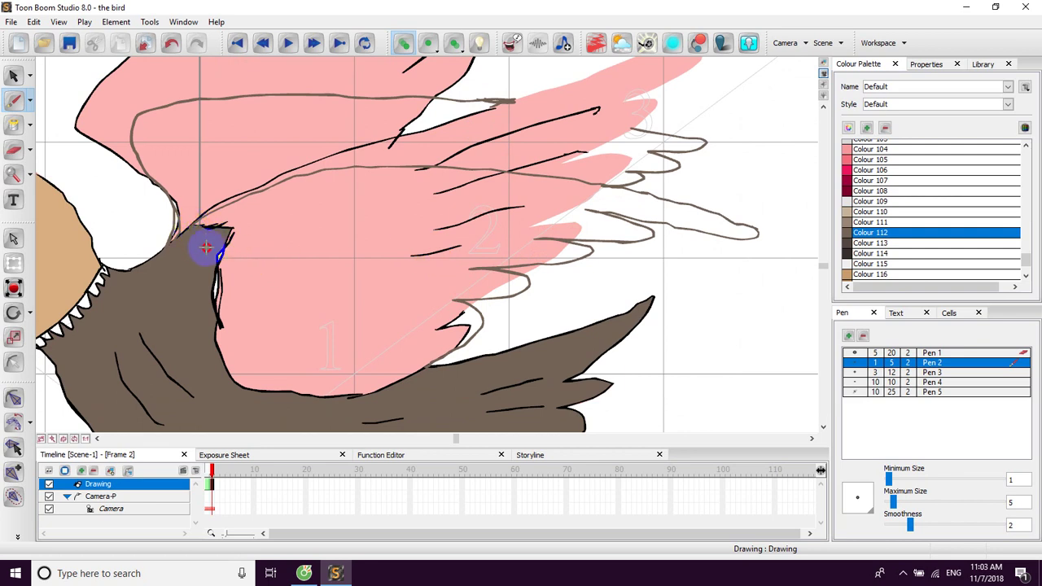
pyautogui.moveTo(197, 225)
pyautogui.mouseDown()
pyautogui.moveTo(220, 336)
pyautogui.moveTo(261, 385)
pyautogui.mouseUp()
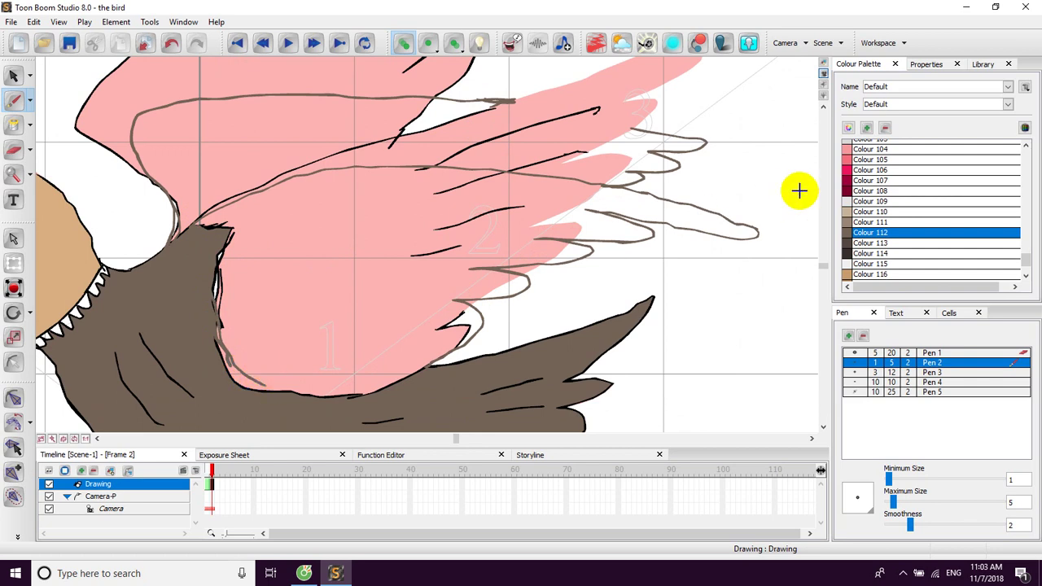
# With Colour 114, draw the near wing's lower edge and a curved front edge from the shoulder across the body.
pyautogui.click(847, 254)
pyautogui.moveTo(462, 342)
pyautogui.mouseDown()
pyautogui.moveTo(417, 375)
pyautogui.moveTo(338, 397)
pyautogui.mouseUp()
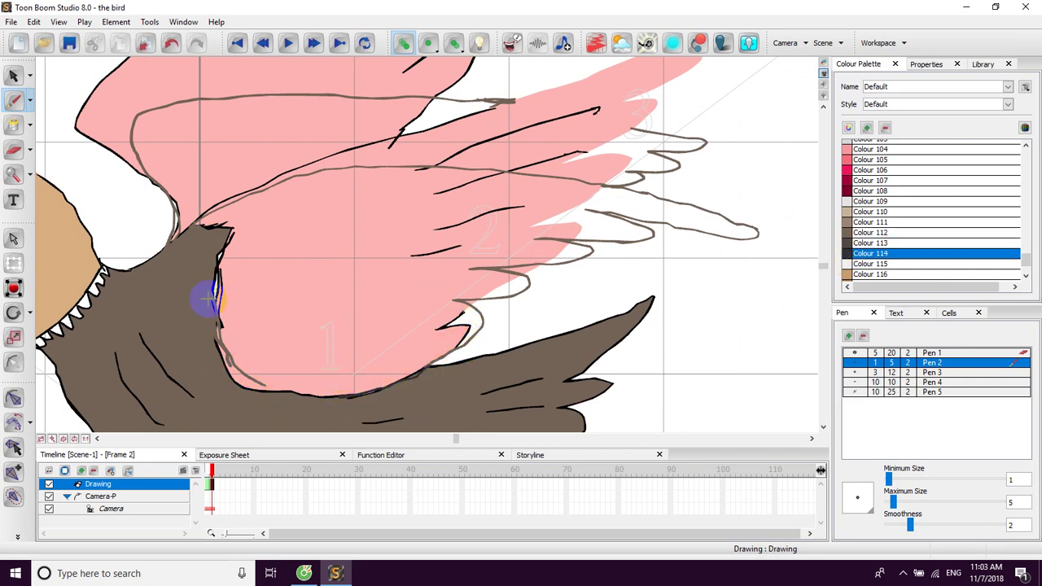
pyautogui.moveTo(196, 230)
pyautogui.mouseDown()
pyautogui.moveTo(179, 253)
pyautogui.moveTo(176, 291)
pyautogui.moveTo(211, 355)
pyautogui.moveTo(242, 380)
pyautogui.moveTo(380, 389)
pyautogui.mouseUp()
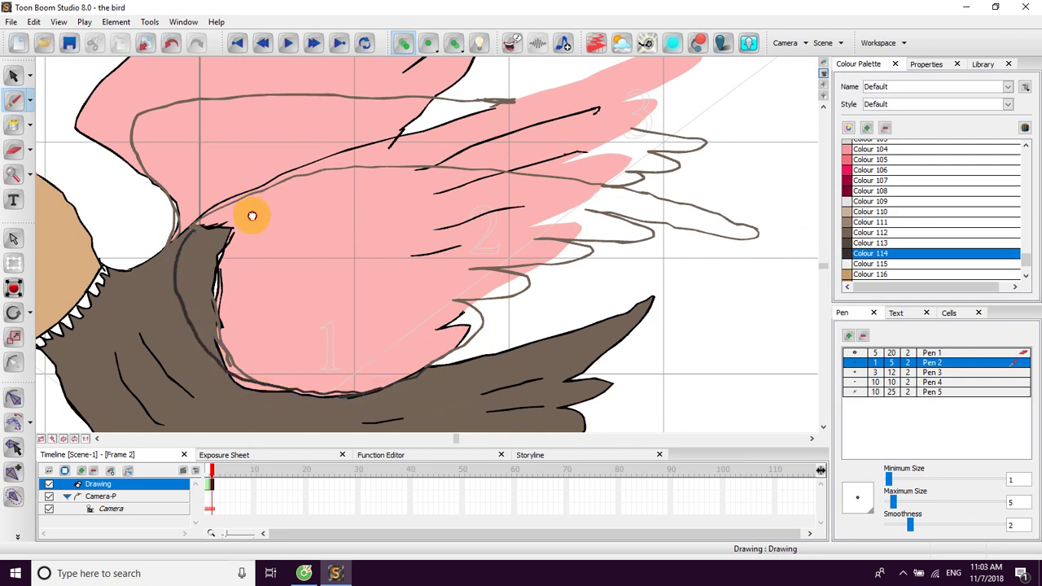
# Reinforce the shoulder joint, the near wing's upper edge and the far wing's outline with Colour 114 strokes.
pyautogui.moveTo(252, 216); pyautogui.dragTo(292, 289)
pyautogui.moveTo(212, 293)
pyautogui.mouseDown()
pyautogui.moveTo(195, 256)
pyautogui.moveTo(223, 302)
pyautogui.moveTo(262, 286)
pyautogui.mouseUp()
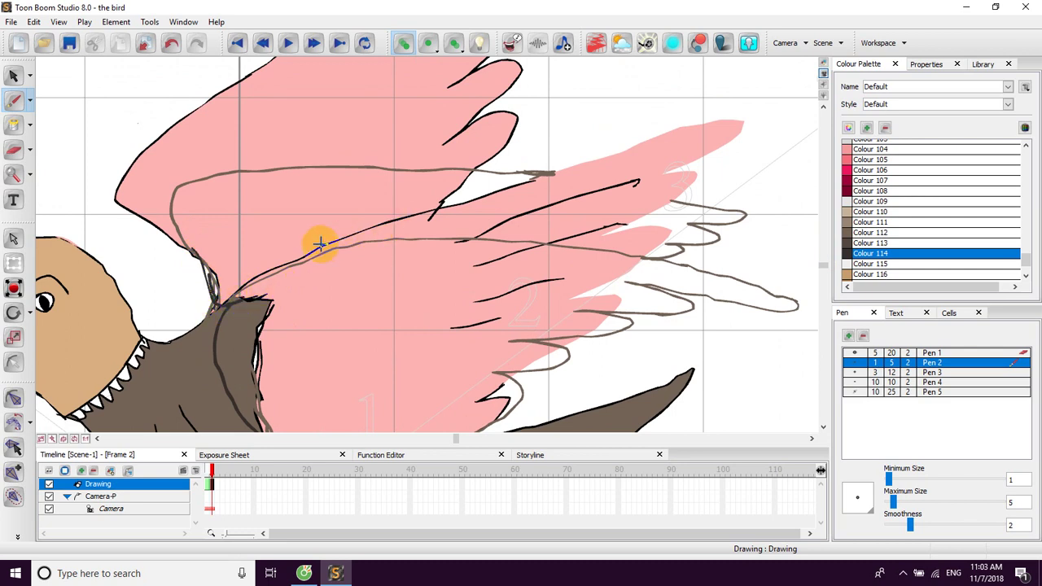
pyautogui.moveTo(261, 299)
pyautogui.mouseDown()
pyautogui.moveTo(234, 301)
pyautogui.moveTo(314, 254)
pyautogui.moveTo(405, 241)
pyautogui.moveTo(569, 242)
pyautogui.moveTo(681, 270)
pyautogui.mouseUp()
pyautogui.moveTo(639, 181); pyautogui.dragTo(606, 192)
pyautogui.moveTo(475, 168)
pyautogui.mouseDown()
pyautogui.moveTo(532, 171)
pyautogui.moveTo(506, 198)
pyautogui.moveTo(504, 187)
pyautogui.moveTo(533, 177)
pyautogui.moveTo(490, 189)
pyautogui.mouseUp()
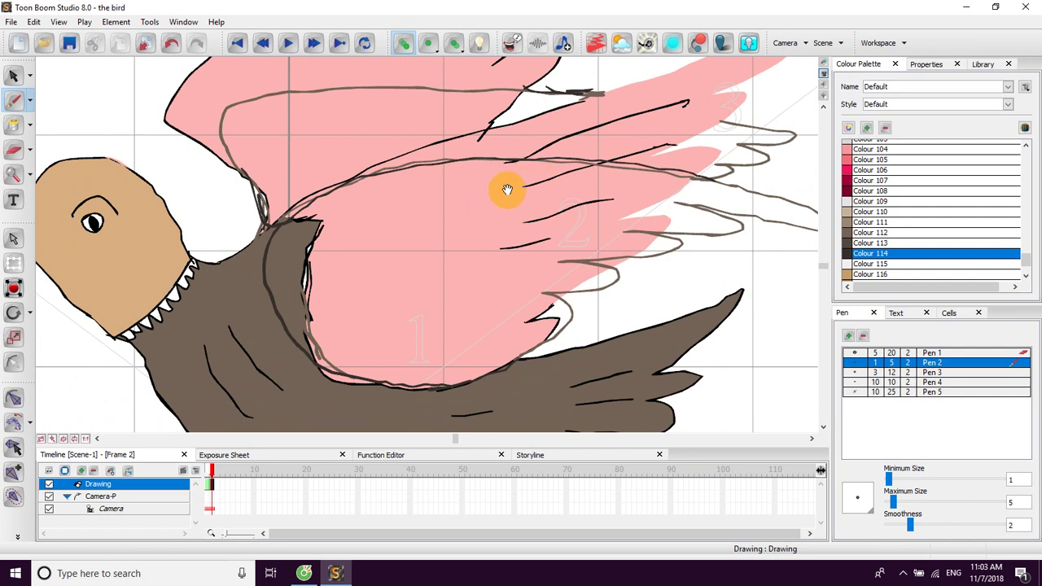
pyautogui.moveTo(314, 374); pyautogui.dragTo(311, 378)
# Pick up the blue wing colour from the bird in frame 1 with the Dropper.
pyautogui.click(207, 484)
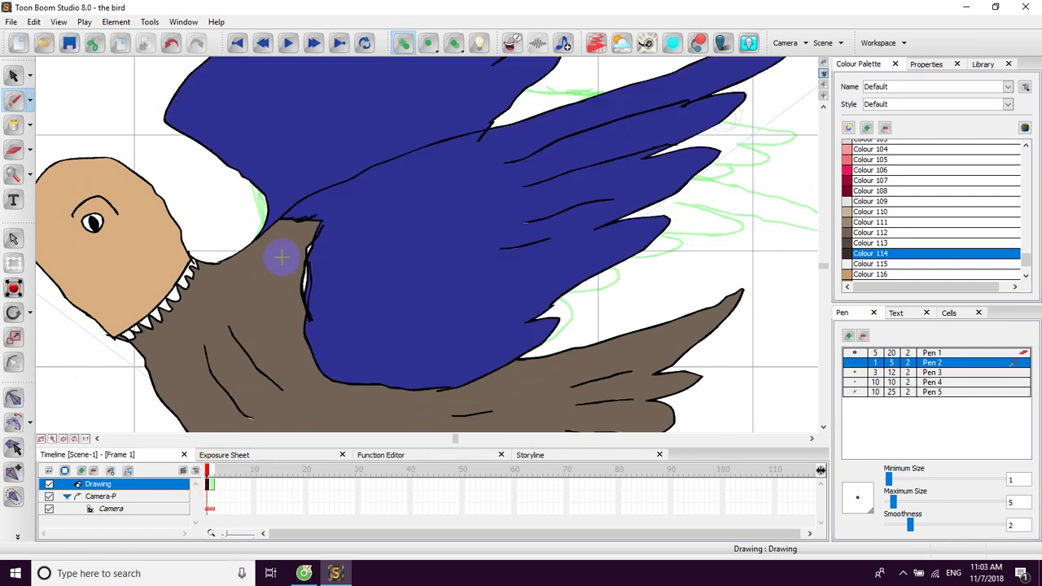
pyautogui.click(30, 129)
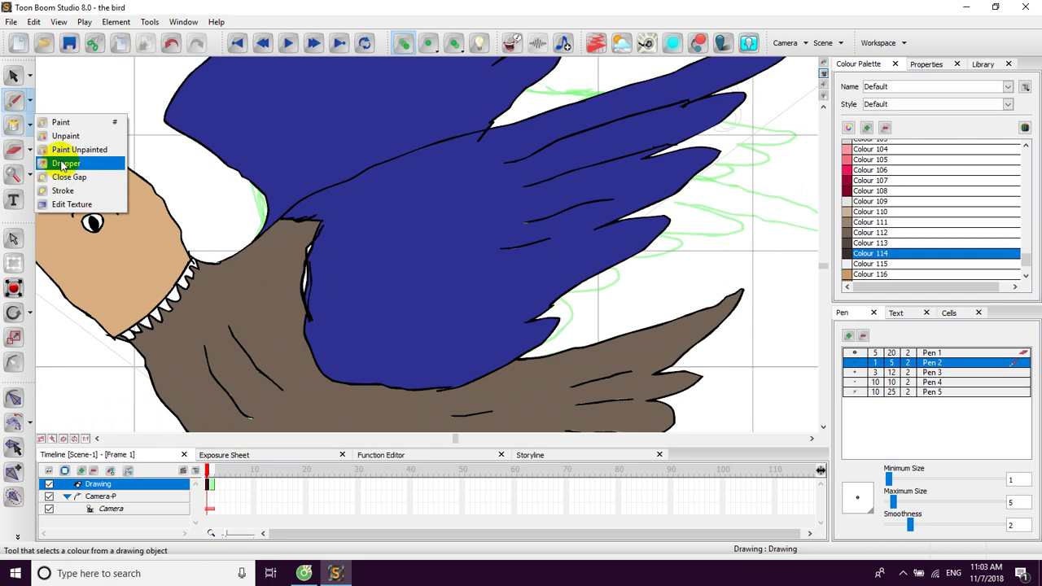
pyautogui.click(63, 165)
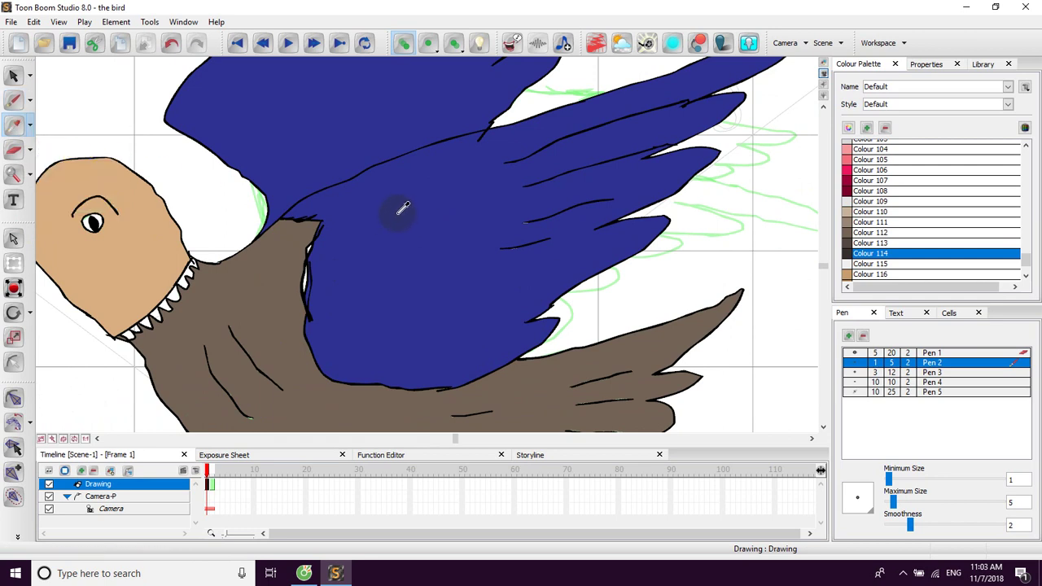
pyautogui.click(400, 210)
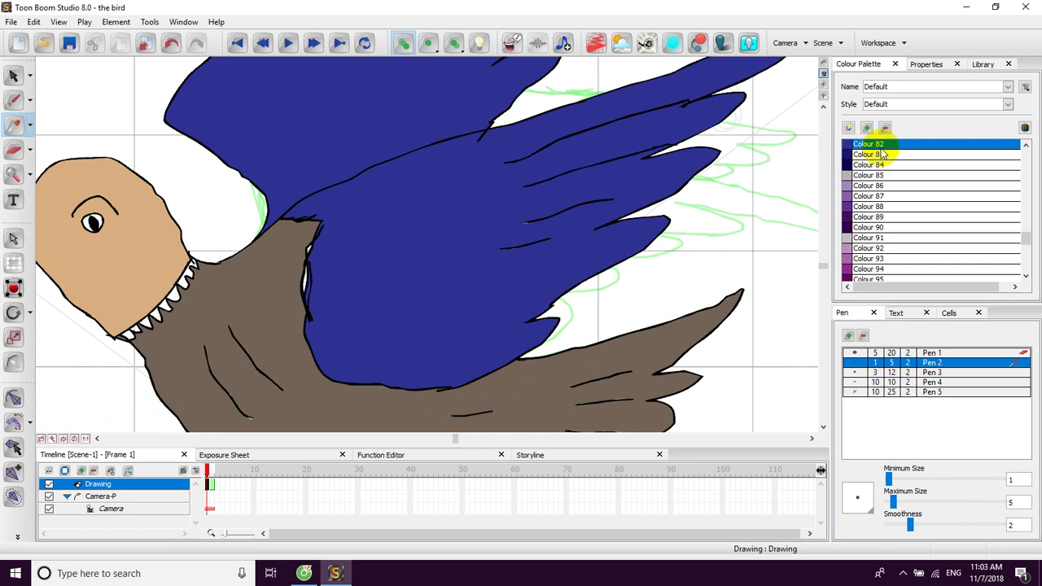
# In frame 2, paint the near wing, its shoulder area over the body, and the main far-wing area with Colour 82.
pyautogui.click(211, 484)
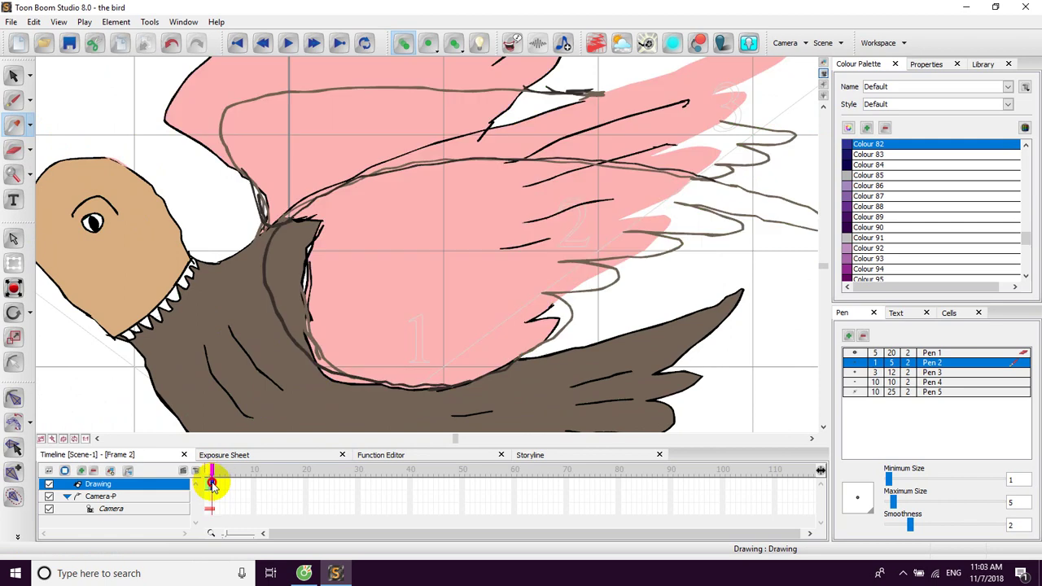
pyautogui.click(31, 151)
pyautogui.click(30, 125)
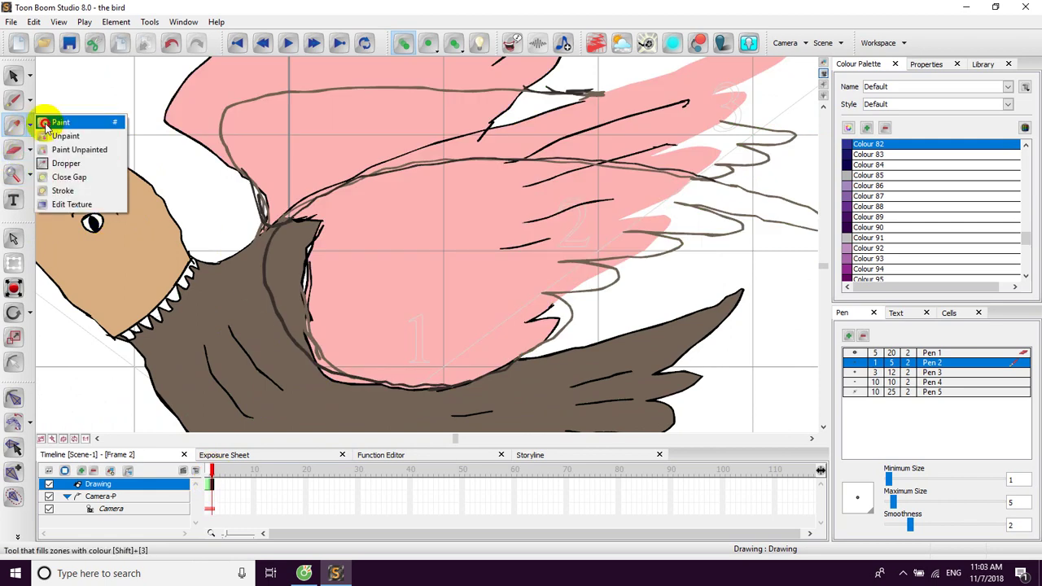
pyautogui.click(53, 122)
pyautogui.click(398, 209)
pyautogui.click(331, 134)
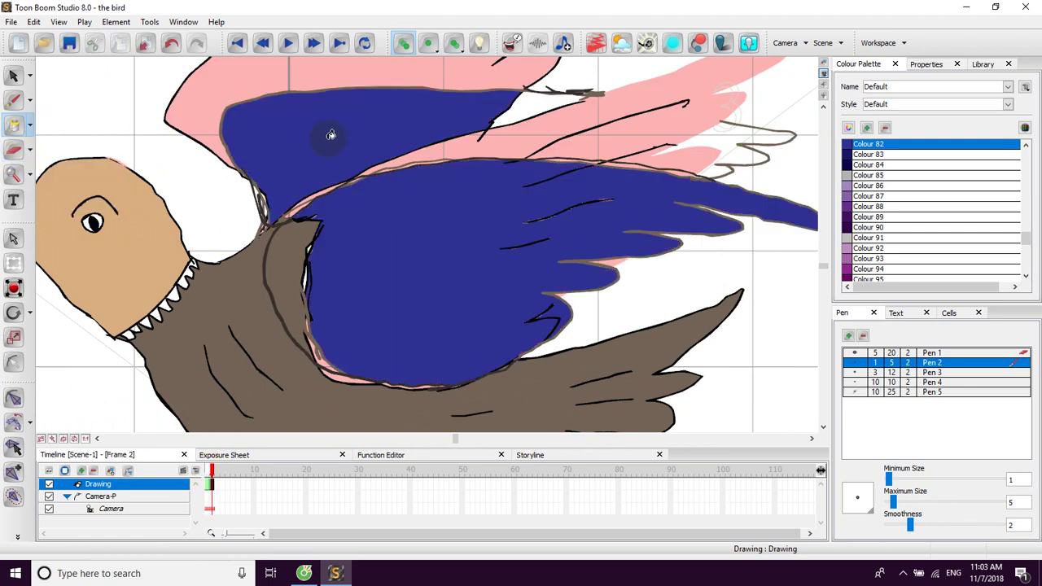
pyautogui.click(289, 250)
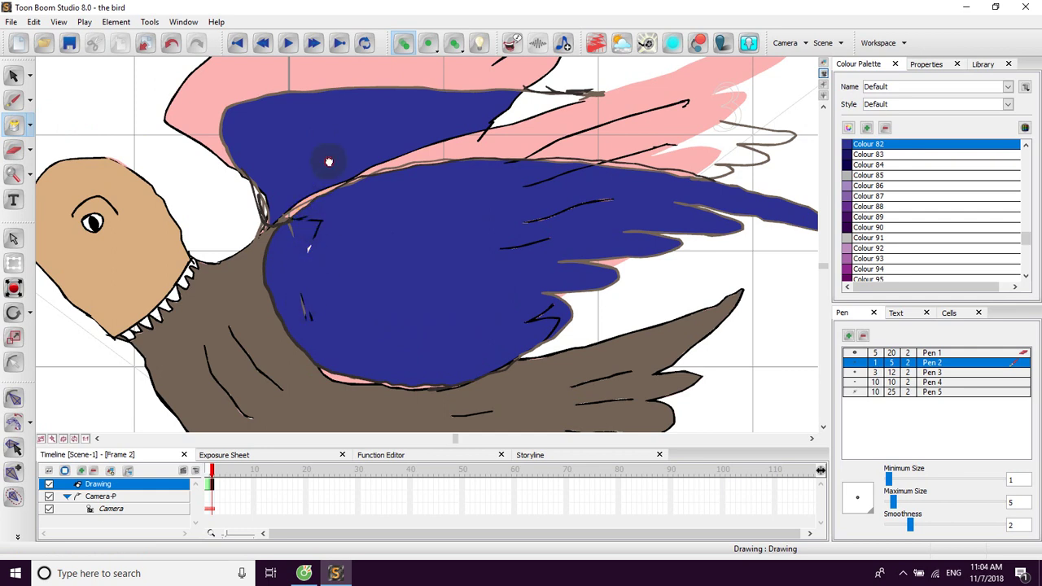
# Paint the far wing's shoulder gaps, its unfilled tip and the old outline crossing it with Colour 82.
pyautogui.moveTo(329, 156); pyautogui.dragTo(308, 237)
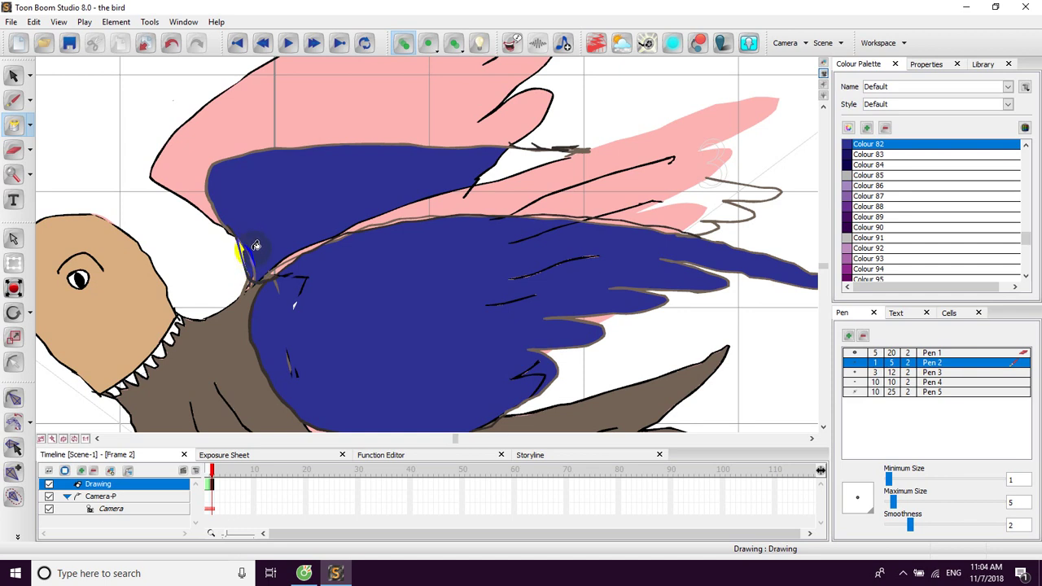
pyautogui.scroll(2, 255, 246)
pyautogui.moveTo(149, 256); pyautogui.dragTo(216, 246)
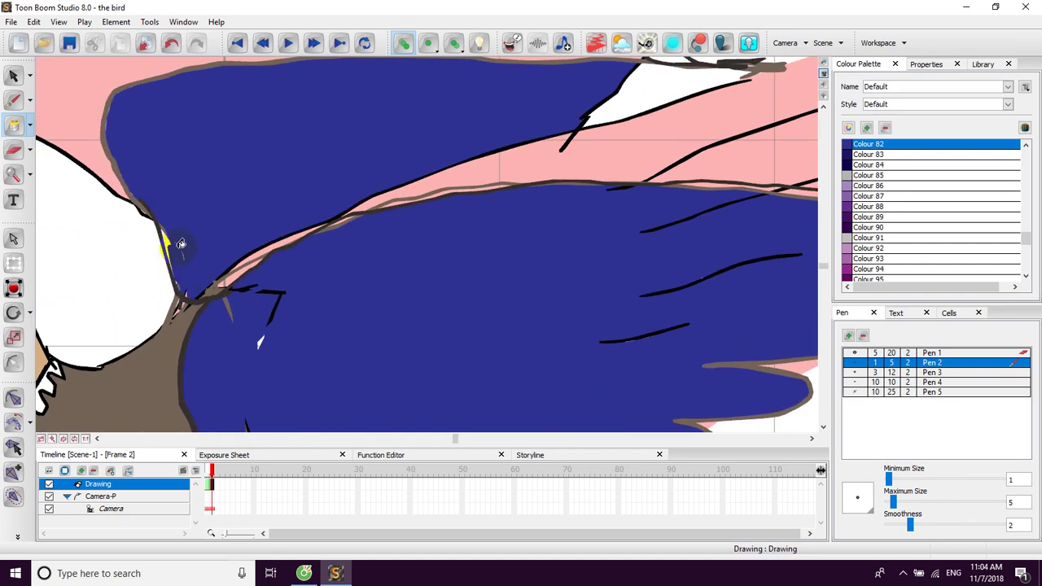
pyautogui.moveTo(296, 147); pyautogui.dragTo(249, 256)
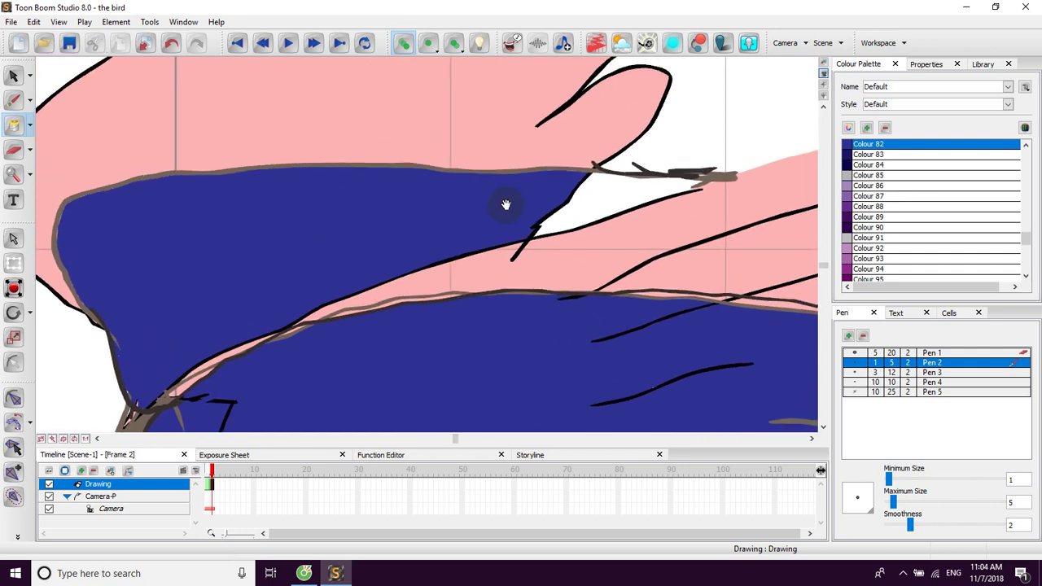
pyautogui.click(590, 199)
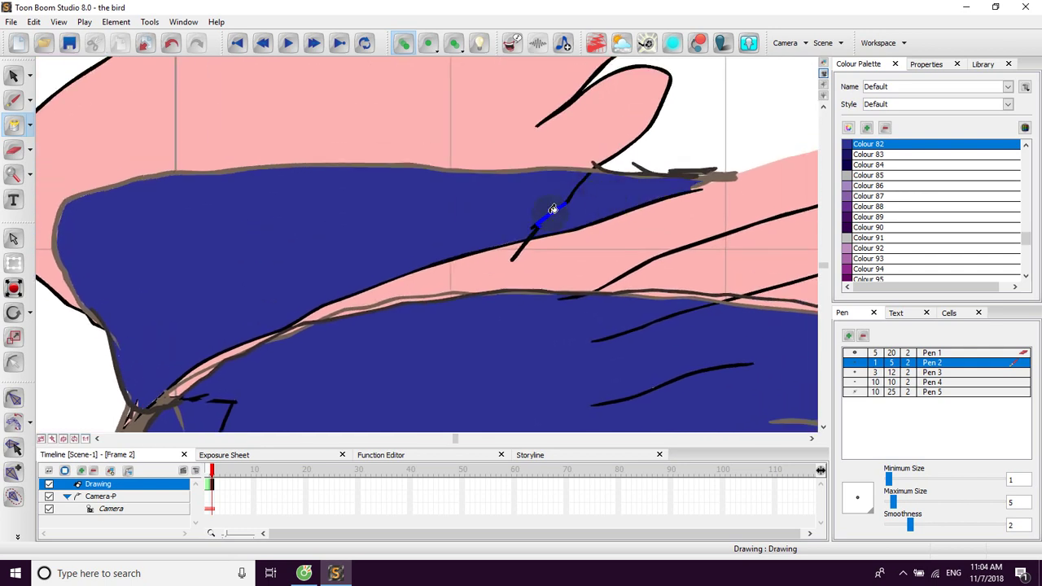
pyautogui.moveTo(499, 232); pyautogui.dragTo(544, 158)
# Erase the stray line below the far wing and the end of the old outline touching its upper edge.
pyautogui.click(15, 76)
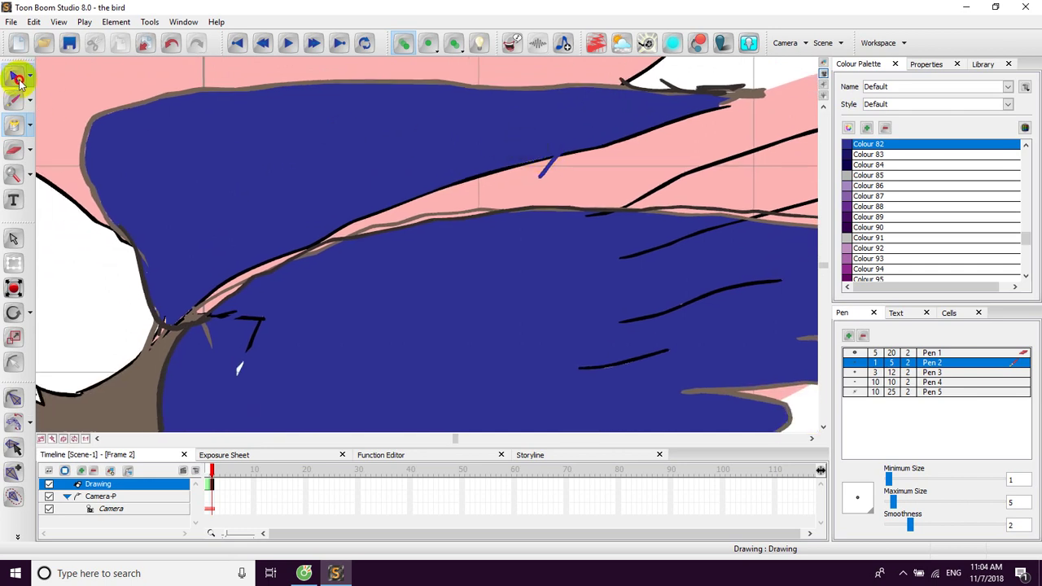
pyautogui.click(30, 149)
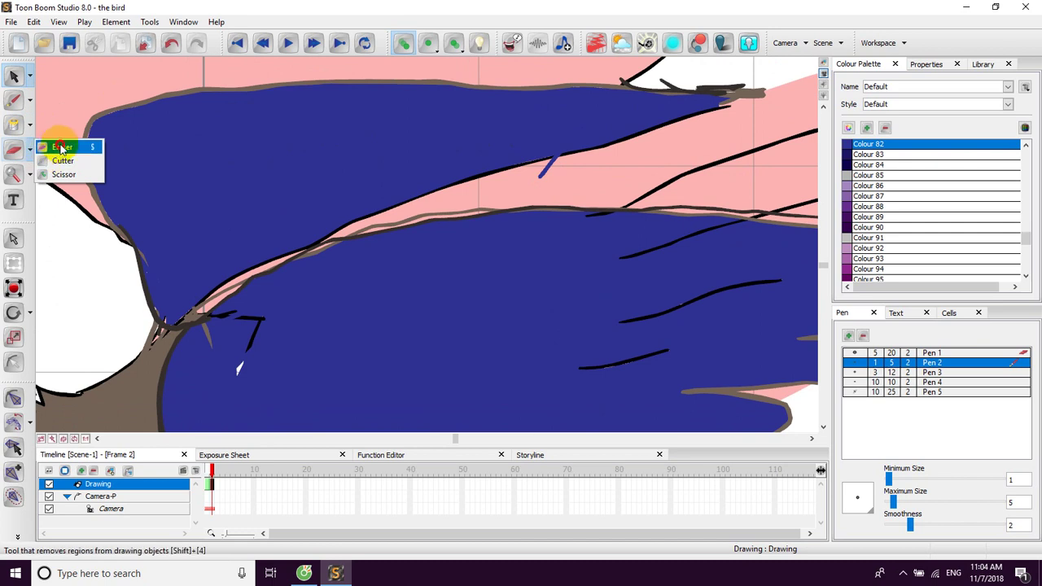
pyautogui.click(61, 148)
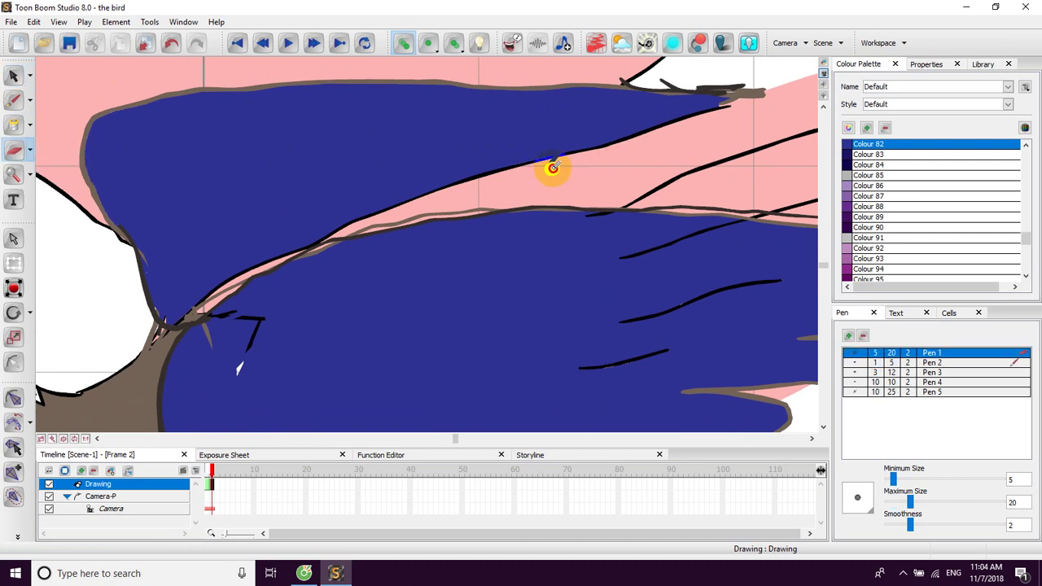
pyautogui.moveTo(554, 184); pyautogui.dragTo(478, 227)
pyautogui.moveTo(641, 129)
pyautogui.mouseDown()
pyautogui.moveTo(562, 132)
pyautogui.moveTo(637, 132)
pyautogui.mouseUp()
pyautogui.moveTo(562, 89); pyautogui.dragTo(579, 142)
pyautogui.moveTo(500, 122); pyautogui.dragTo(510, 117)
pyautogui.moveTo(526, 182); pyautogui.dragTo(542, 181)
pyautogui.moveTo(552, 92); pyautogui.dragTo(567, 188)
pyautogui.moveTo(583, 117); pyautogui.dragTo(576, 156)
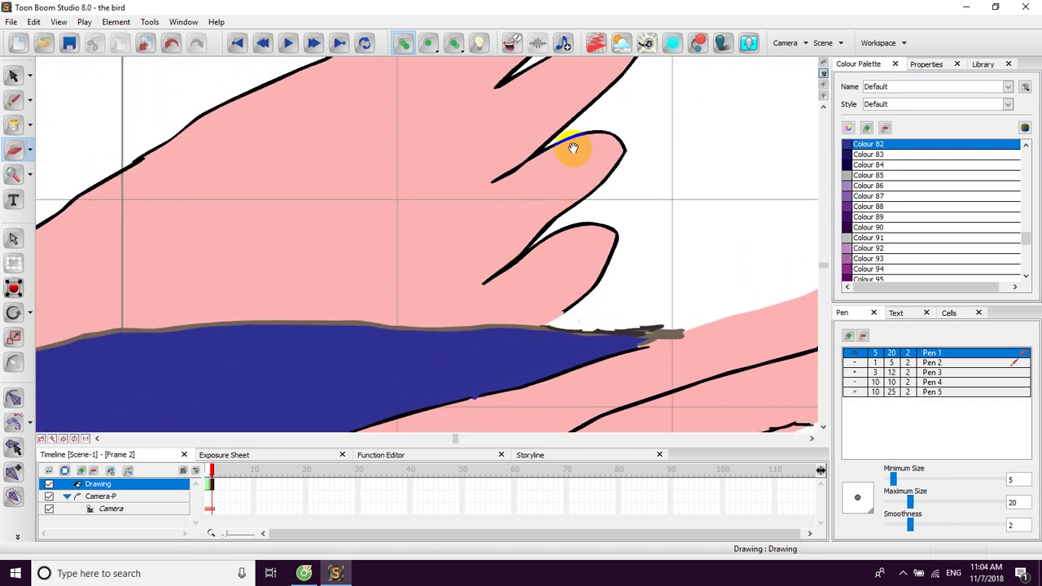
pyautogui.moveTo(516, 98); pyautogui.dragTo(520, 133)
# Delete the remaining old outline of the raised far wing, including its feather edges.
pyautogui.click(14, 76)
pyautogui.click(242, 131)
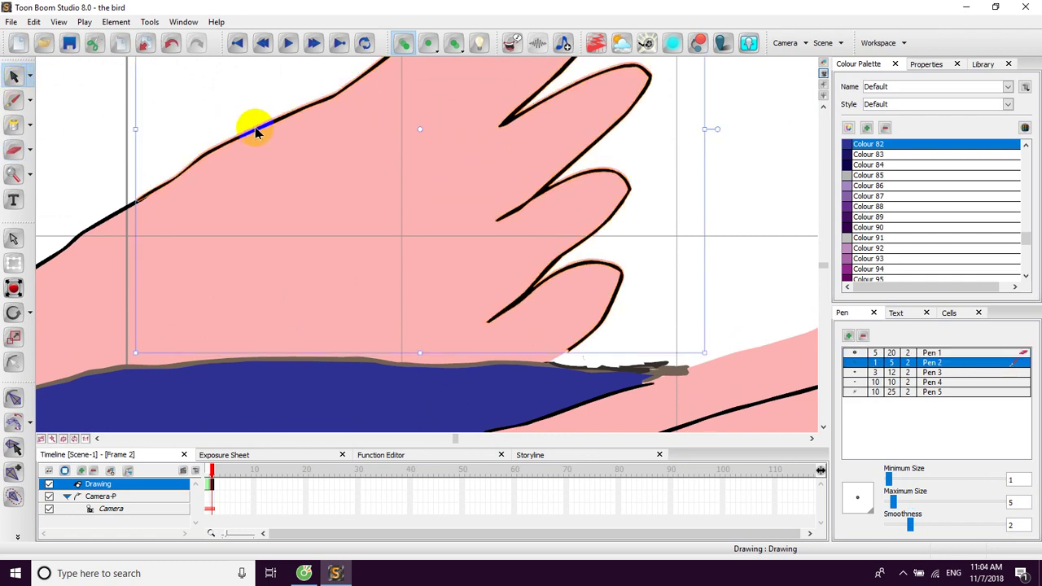
pyautogui.press('Delete')
pyautogui.click(144, 197)
pyautogui.press('Delete')
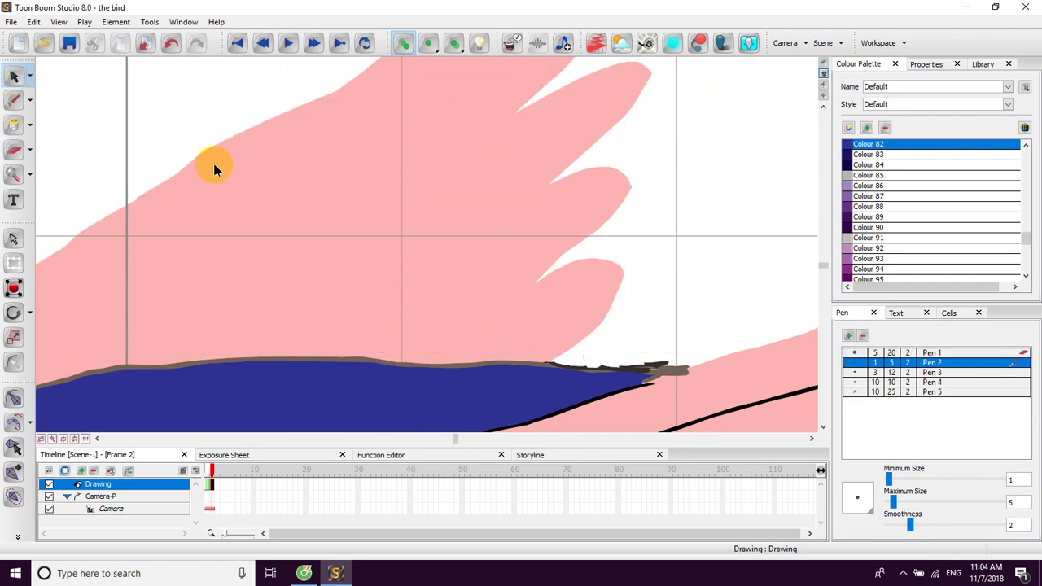
# Delete the loose feather-tip outlines and the leftover feather lines between the two wings.
pyautogui.scroll(-4, 305, 165)
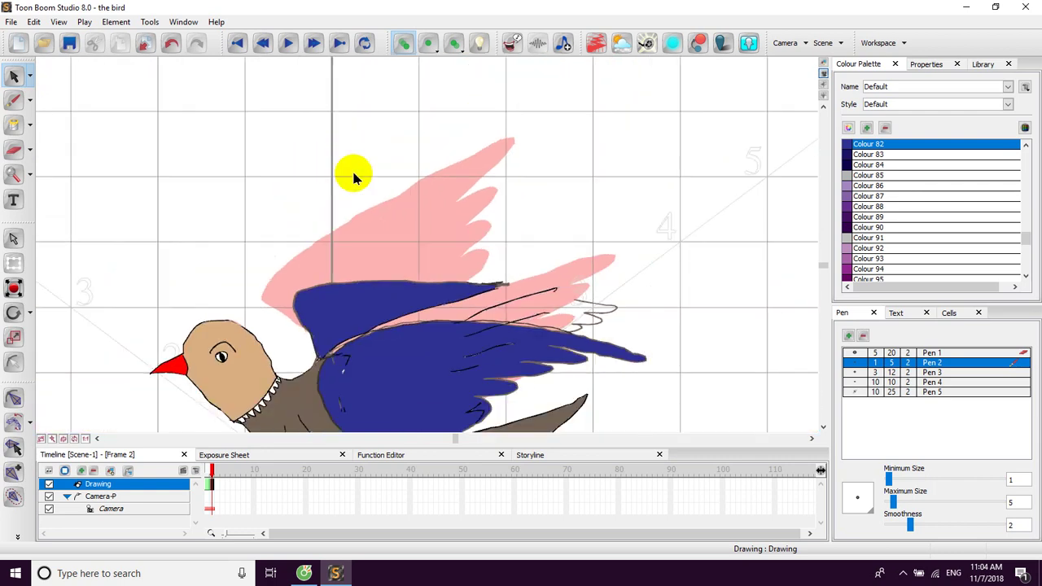
pyautogui.moveTo(369, 176); pyautogui.dragTo(359, 156)
pyautogui.click(530, 232)
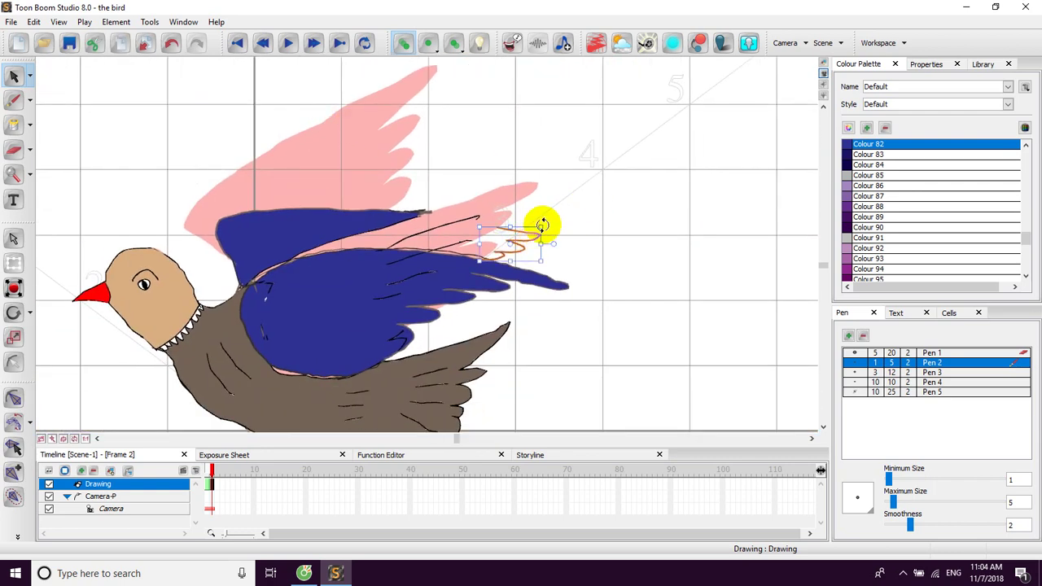
pyautogui.press('Delete')
pyautogui.click(471, 218)
pyautogui.press('Delete')
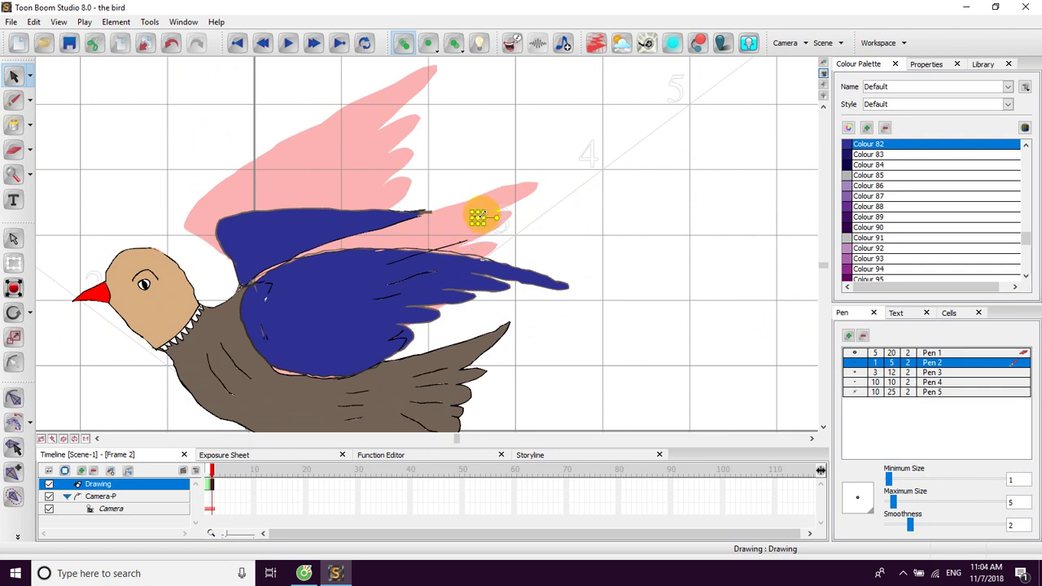
pyautogui.click(505, 213)
# Separate the lowest tail feather's brown fill from the body with the Cutter.
pyautogui.moveTo(564, 240); pyautogui.dragTo(612, 180)
pyautogui.moveTo(565, 233); pyautogui.dragTo(578, 201)
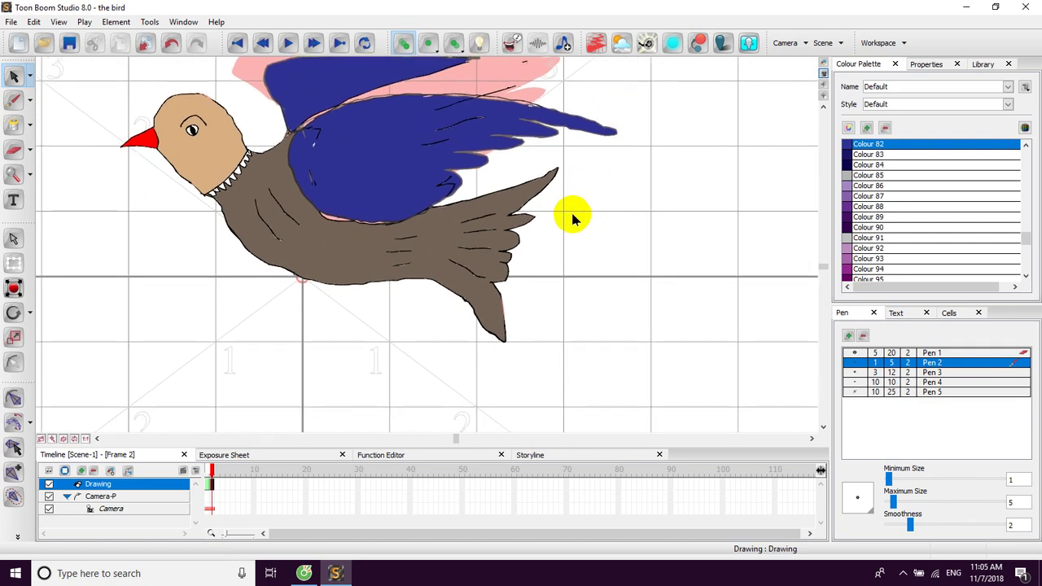
pyautogui.scroll(4, 573, 220)
pyautogui.moveTo(688, 258); pyautogui.dragTo(486, 96)
pyautogui.moveTo(571, 228)
pyautogui.mouseDown()
pyautogui.moveTo(533, 193)
pyautogui.moveTo(559, 239)
pyautogui.mouseUp()
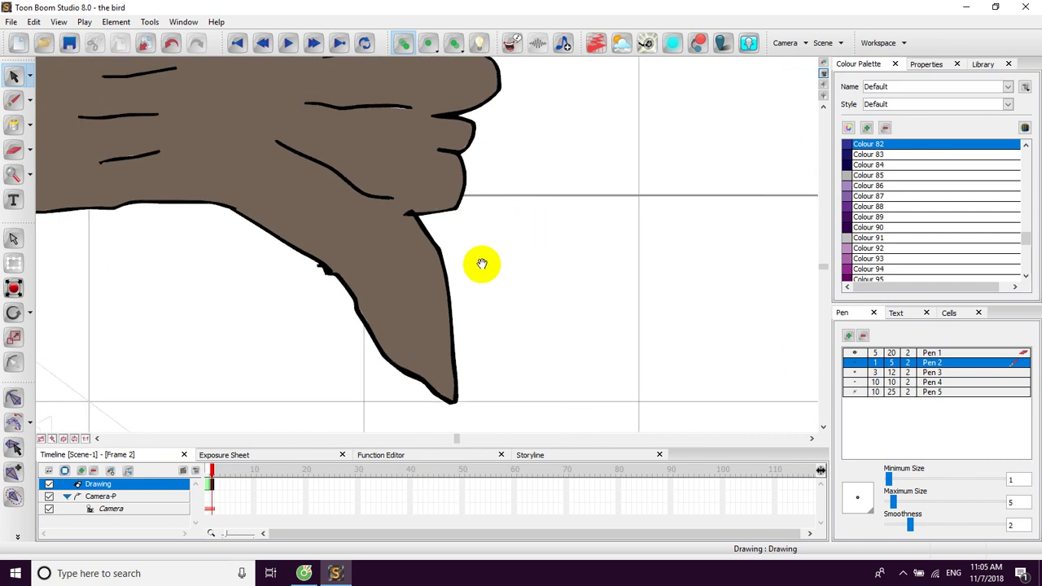
pyautogui.moveTo(364, 212); pyautogui.dragTo(379, 255)
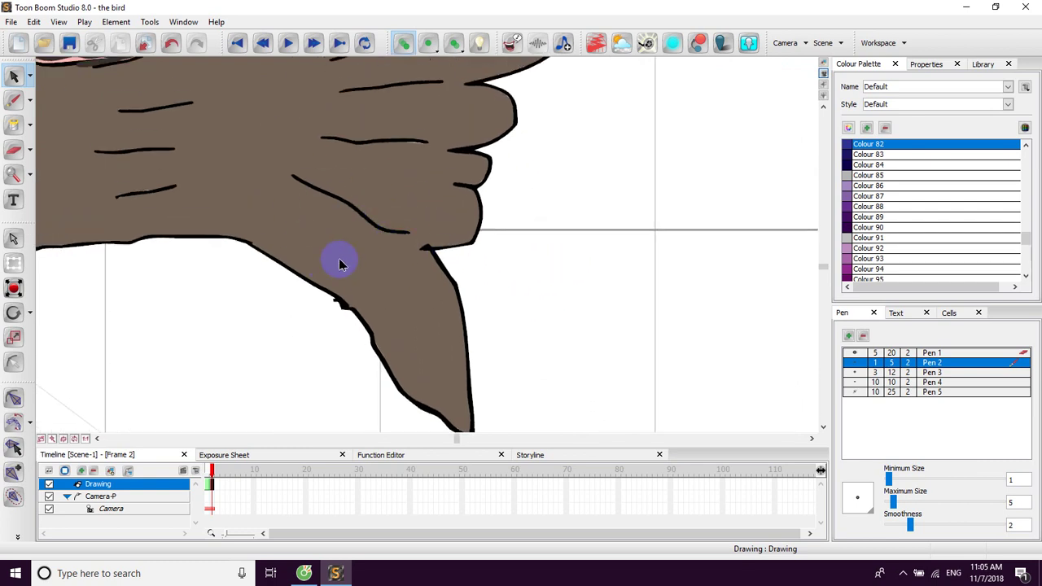
pyautogui.click(12, 99)
pyautogui.moveTo(233, 240)
pyautogui.mouseDown()
pyautogui.moveTo(281, 252)
pyautogui.moveTo(314, 243)
pyautogui.moveTo(296, 269)
pyautogui.moveTo(342, 274)
pyautogui.mouseUp()
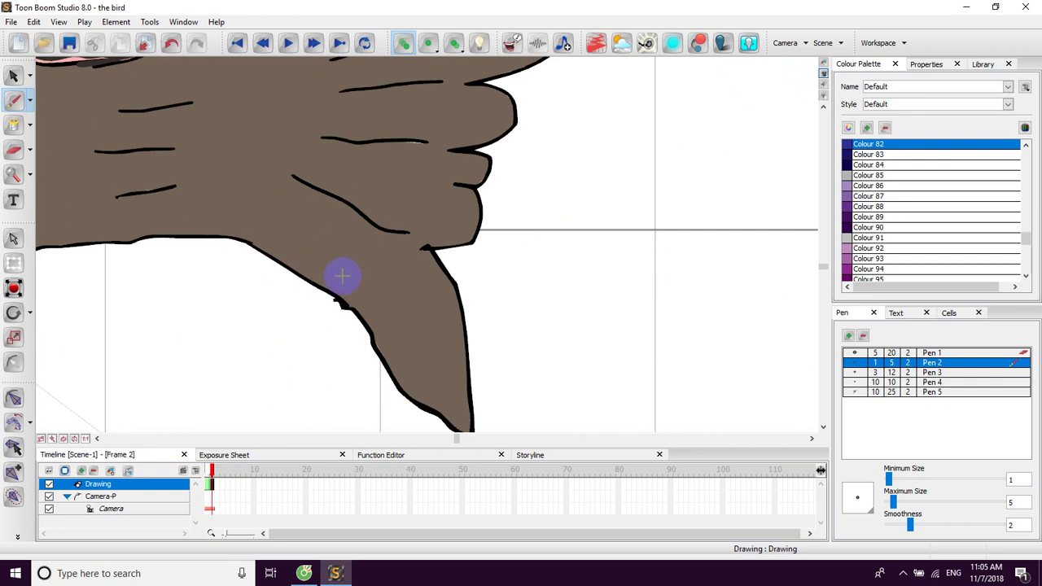
pyautogui.click(29, 153)
pyautogui.click(49, 159)
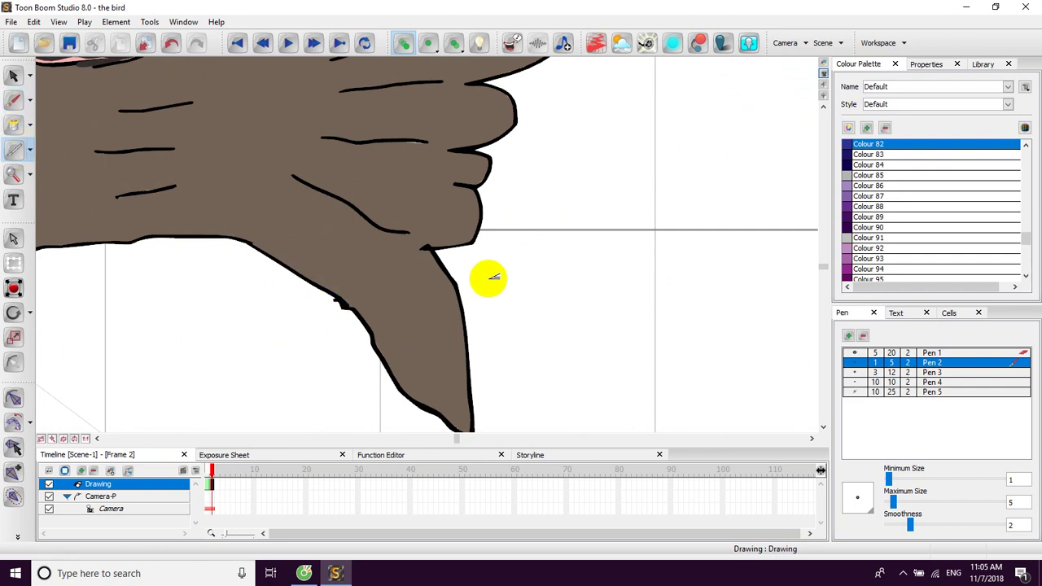
pyautogui.moveTo(475, 261)
pyautogui.mouseDown()
pyautogui.moveTo(310, 246)
pyautogui.moveTo(246, 285)
pyautogui.moveTo(286, 391)
pyautogui.moveTo(367, 450)
pyautogui.moveTo(510, 457)
pyautogui.moveTo(616, 363)
pyautogui.moveTo(514, 268)
pyautogui.moveTo(456, 259)
pyautogui.mouseUp()
# Delete the separated lowest tail feather's brown fill and its black outline pieces.
pyautogui.click(13, 75)
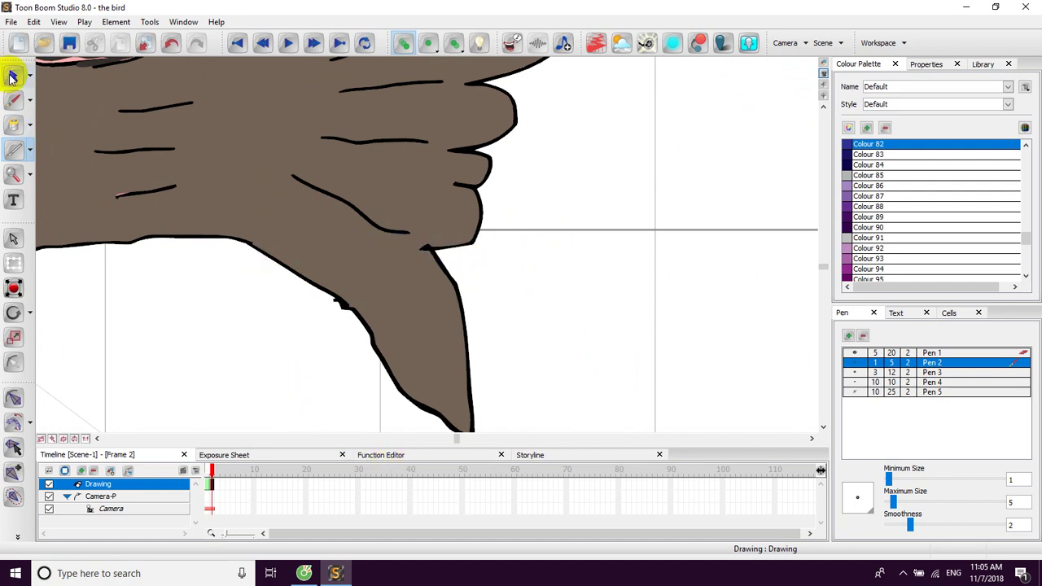
pyautogui.click(429, 321)
pyautogui.press('Delete')
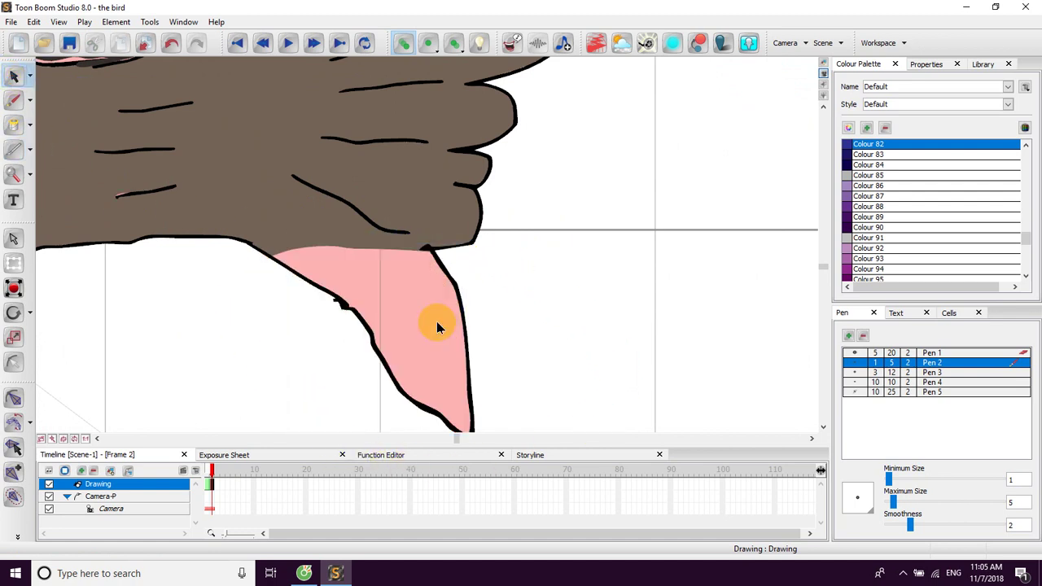
pyautogui.click(382, 361)
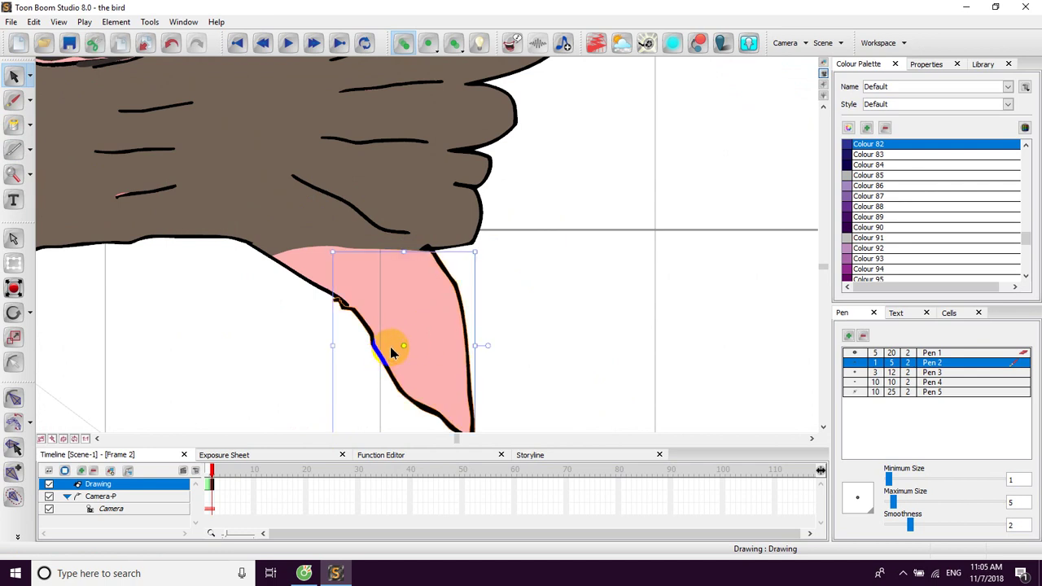
pyautogui.press('Delete')
pyautogui.click(340, 300)
pyautogui.press('Delete')
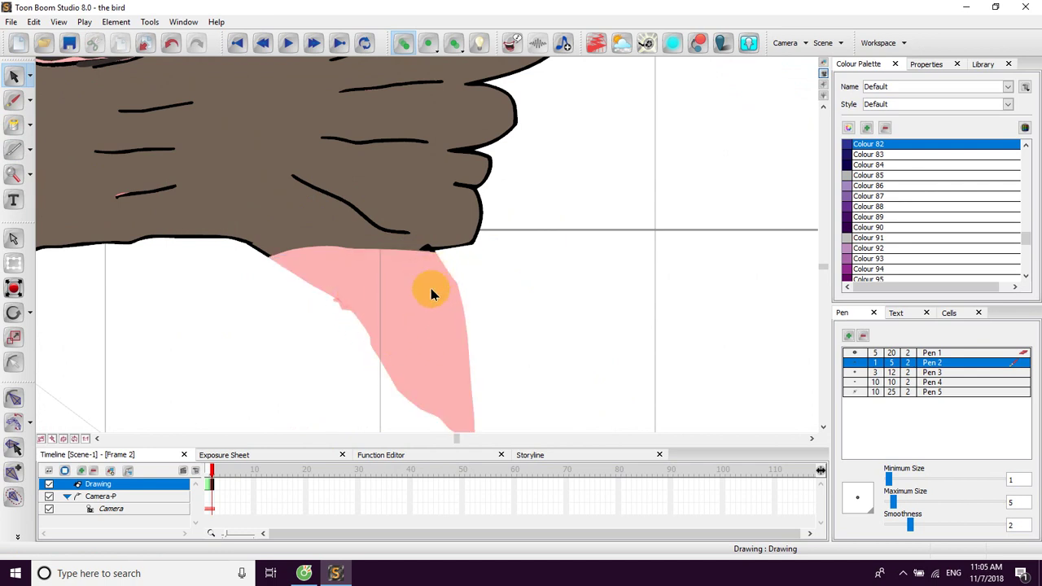
# Draw a new lowest tail feather outline in Colour 13 with Pen 2, angled further backward from the body's underside.
pyautogui.click(14, 100)
pyautogui.click(879, 363)
pyautogui.moveTo(1020, 248); pyautogui.dragTo(1037, 155)
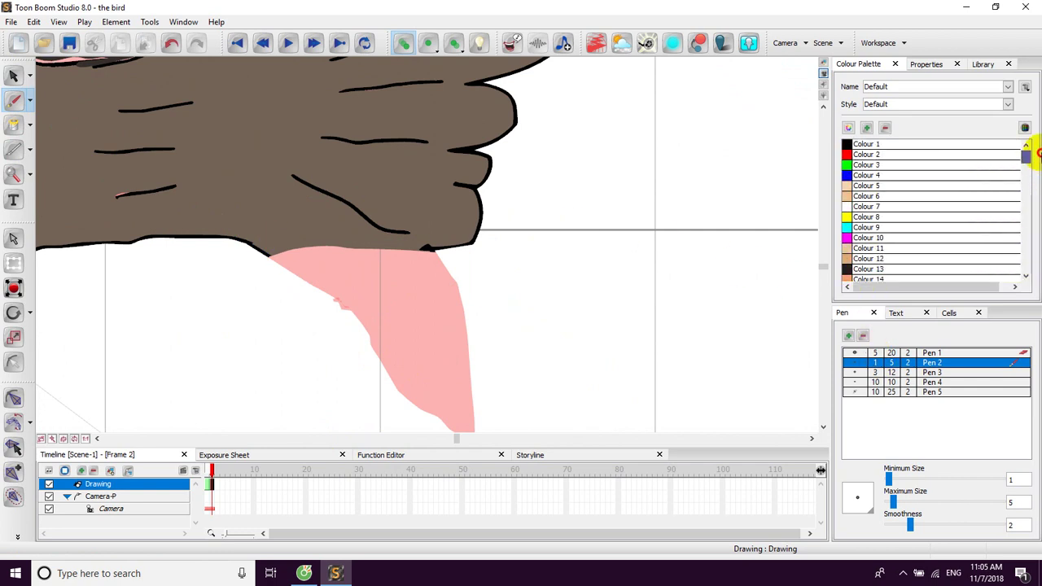
pyautogui.click(845, 144)
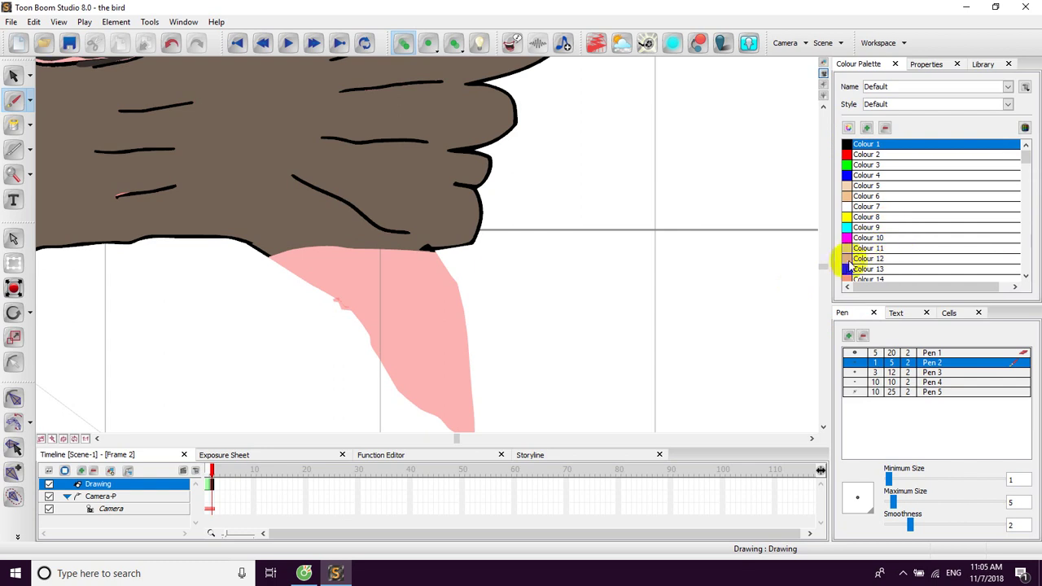
pyautogui.click(863, 269)
pyautogui.moveTo(403, 233)
pyautogui.mouseDown()
pyautogui.moveTo(418, 231)
pyautogui.moveTo(420, 139)
pyautogui.mouseUp()
pyautogui.moveTo(265, 160)
pyautogui.mouseDown()
pyautogui.moveTo(302, 186)
pyautogui.moveTo(412, 221)
pyautogui.moveTo(549, 239)
pyautogui.moveTo(563, 190)
pyautogui.moveTo(456, 153)
pyautogui.moveTo(454, 174)
pyautogui.moveTo(485, 224)
pyautogui.mouseUp()
pyautogui.moveTo(560, 169)
pyautogui.mouseDown()
pyautogui.moveTo(518, 223)
pyautogui.moveTo(534, 178)
pyautogui.mouseUp()
pyautogui.hotkey('ctrl', 'z')
pyautogui.moveTo(514, 258); pyautogui.dragTo(523, 148)
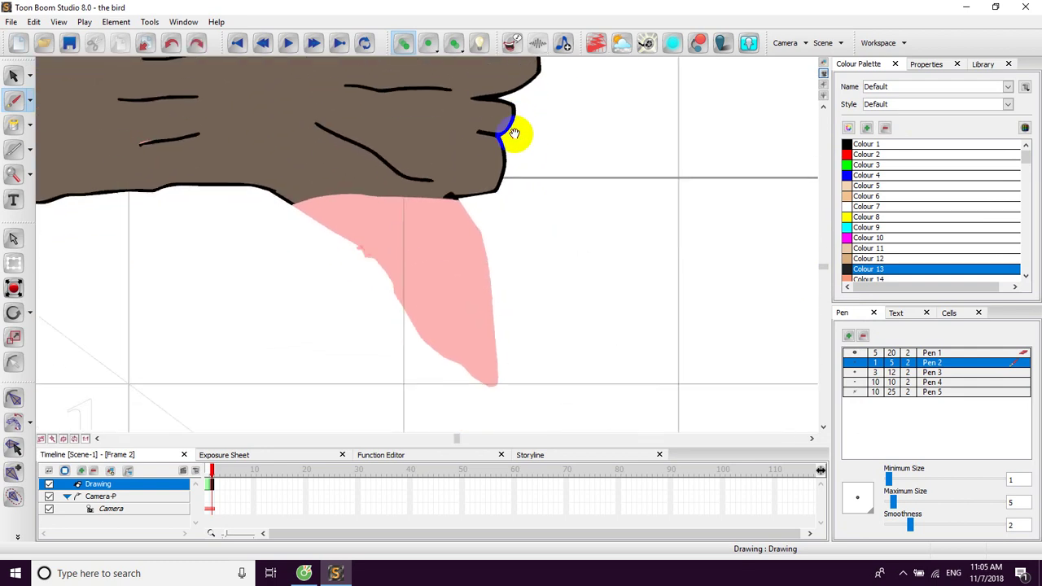
pyautogui.moveTo(288, 193)
pyautogui.mouseDown()
pyautogui.moveTo(415, 239)
pyautogui.moveTo(579, 269)
pyautogui.moveTo(611, 253)
pyautogui.moveTo(491, 186)
pyautogui.mouseUp()
pyautogui.moveTo(413, 131); pyautogui.dragTo(494, 225)
# Sample the body's brown with the Dropper and paint the new lowest tail feather with Colour 112.
pyautogui.click(13, 128)
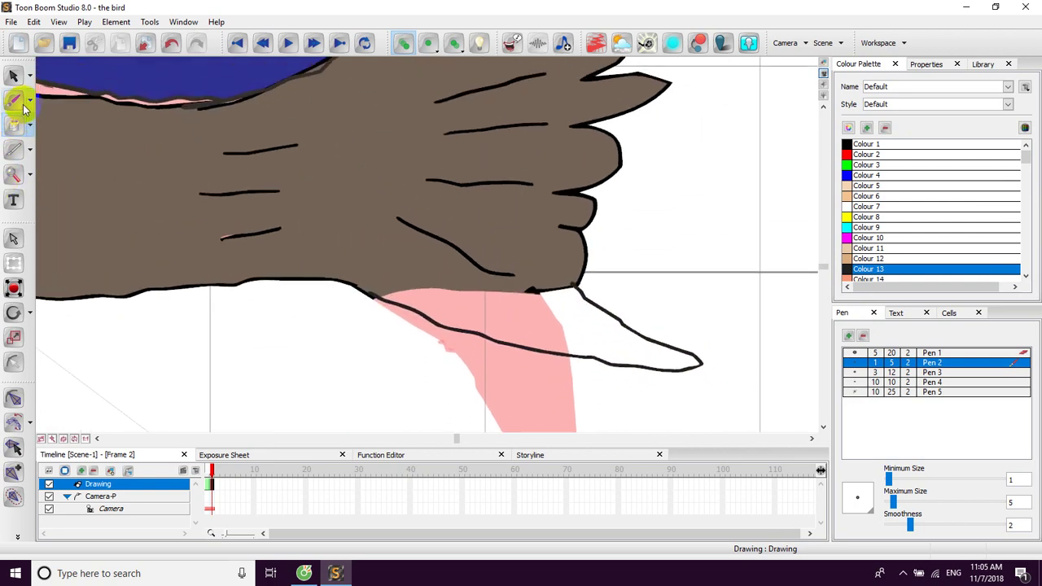
pyautogui.click(30, 124)
pyautogui.click(69, 160)
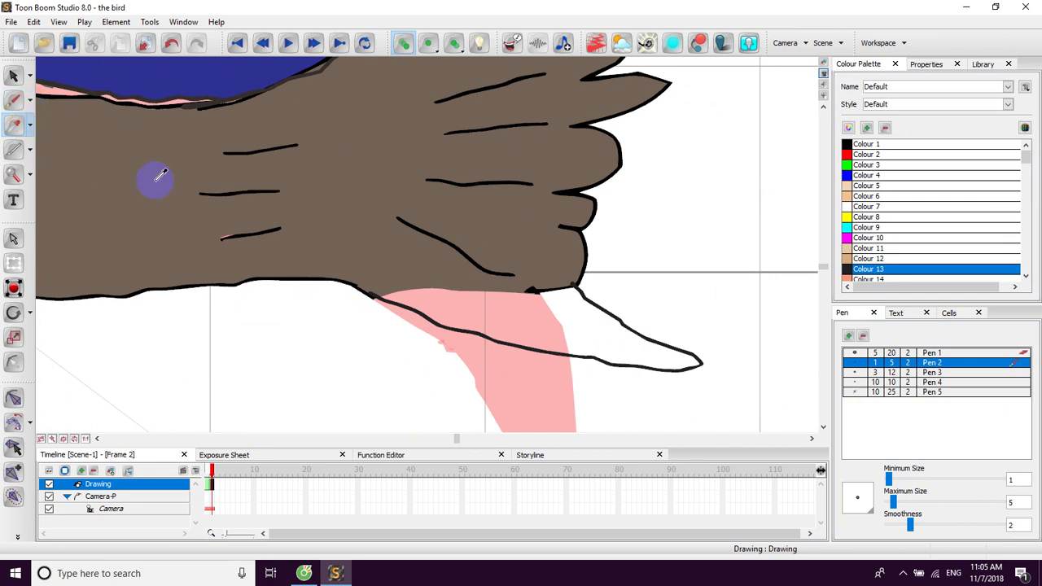
pyautogui.click(416, 251)
pyautogui.click(30, 125)
pyautogui.click(53, 121)
pyautogui.click(27, 126)
pyautogui.click(53, 119)
pyautogui.click(525, 312)
pyautogui.scroll(-1, 480, 248)
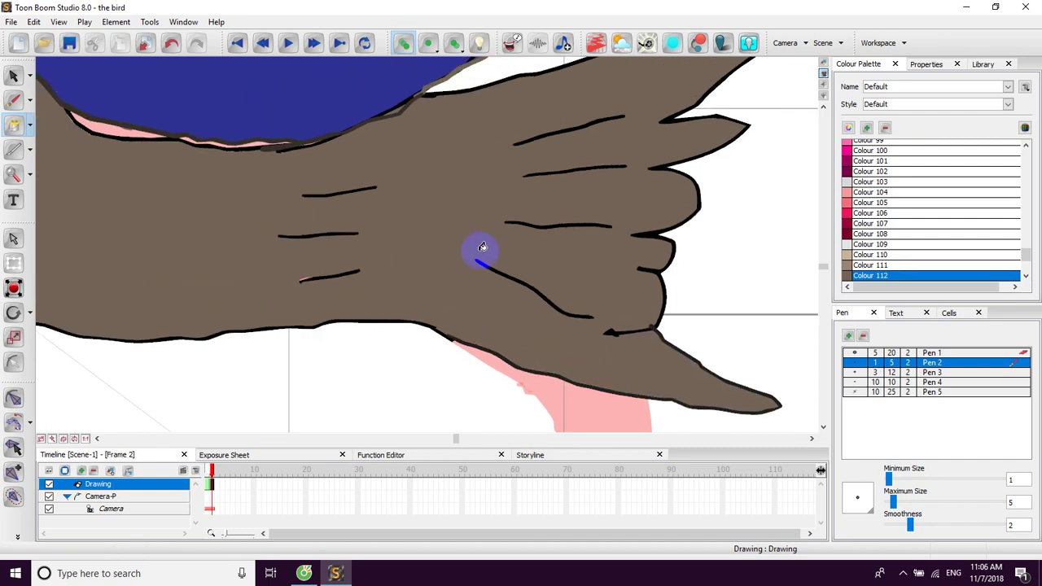
# Outline the missing feather tips at the rear end of the far wing with Pen 2 in Colour 112.
pyautogui.scroll(-4, 475, 245)
pyautogui.moveTo(392, 178); pyautogui.dragTo(349, 252)
pyautogui.moveTo(402, 212); pyautogui.dragTo(418, 210)
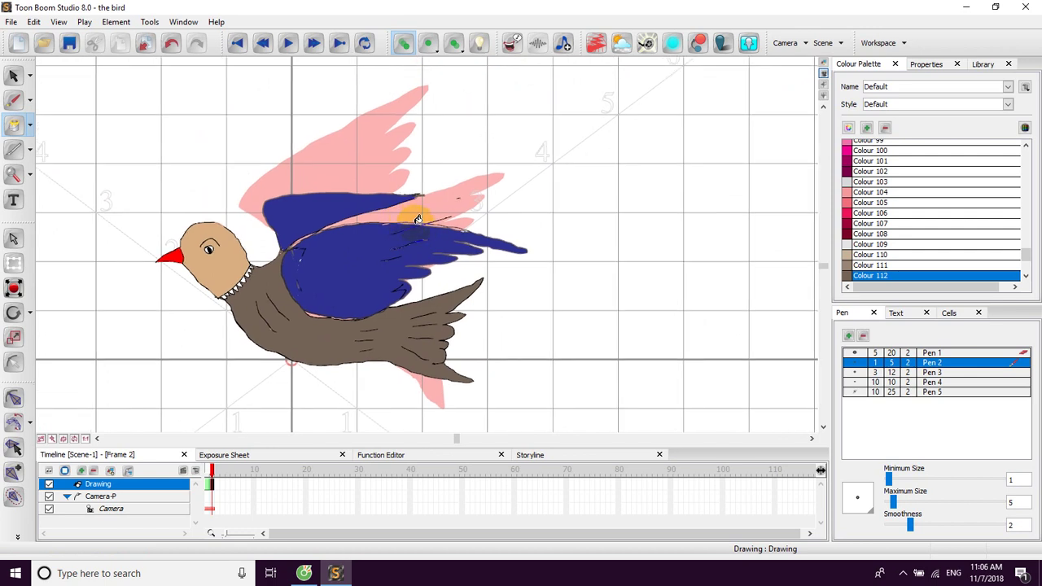
pyautogui.scroll(5, 416, 216)
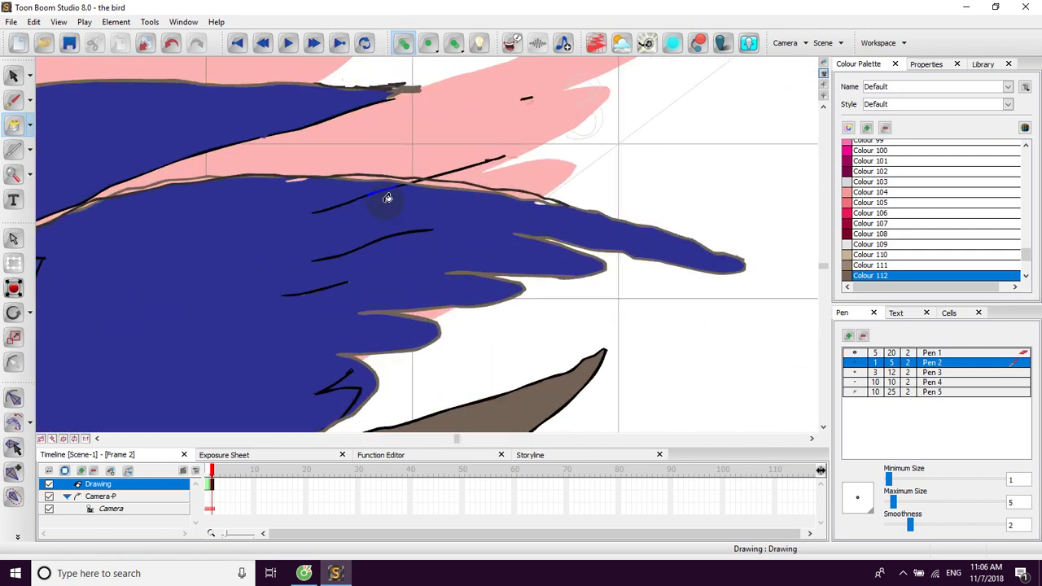
pyautogui.moveTo(75, 106); pyautogui.dragTo(195, 157)
pyautogui.click(9, 107)
pyautogui.moveTo(414, 145)
pyautogui.mouseDown()
pyautogui.moveTo(340, 124)
pyautogui.moveTo(435, 109)
pyautogui.moveTo(630, 158)
pyautogui.moveTo(626, 170)
pyautogui.moveTo(516, 161)
pyautogui.moveTo(502, 181)
pyautogui.moveTo(351, 186)
pyautogui.moveTo(361, 200)
pyautogui.mouseUp()
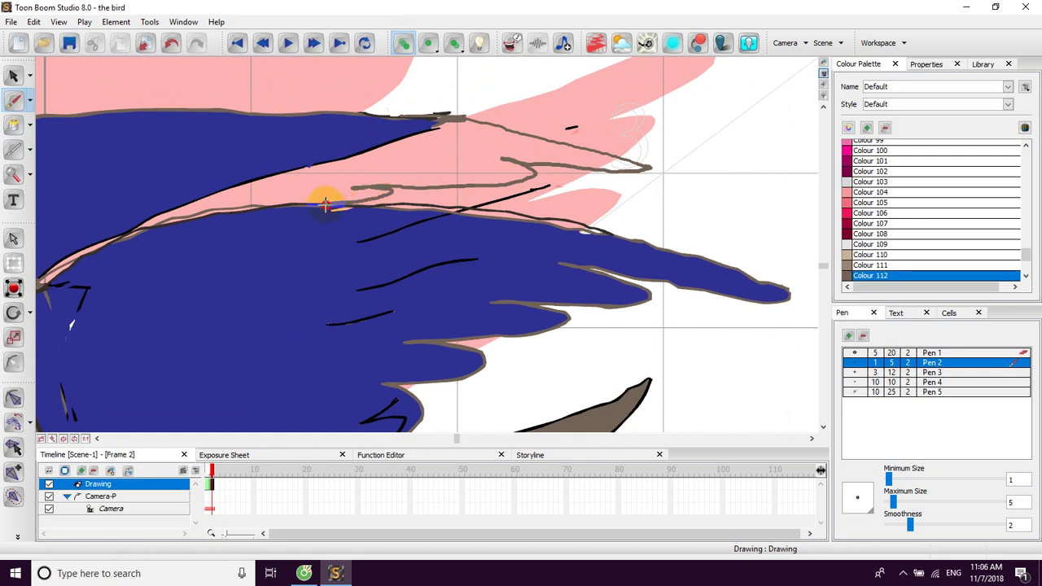
pyautogui.moveTo(369, 157)
pyautogui.mouseDown()
pyautogui.moveTo(371, 188)
pyautogui.moveTo(391, 195)
pyautogui.mouseUp()
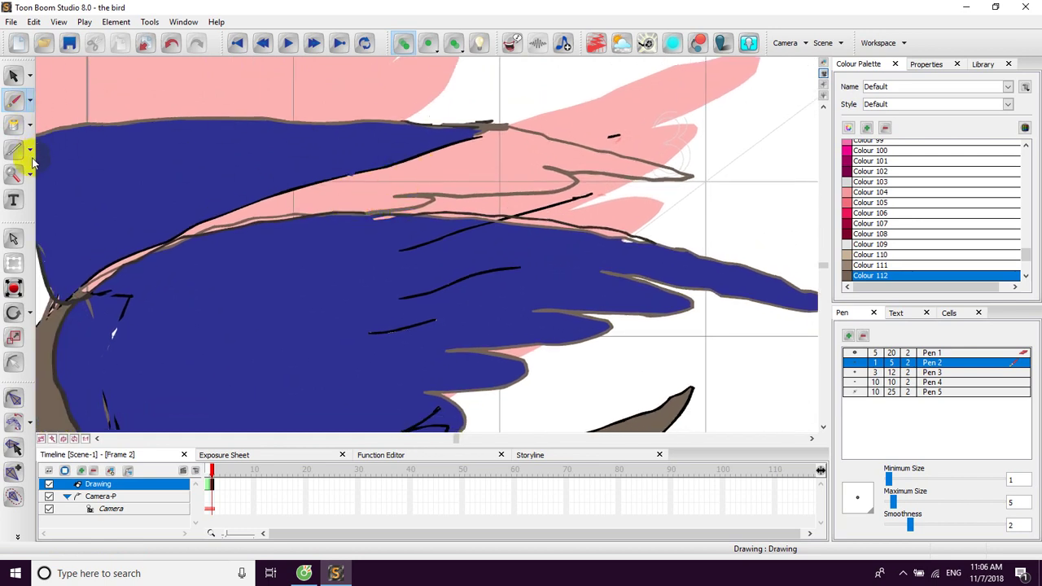
# Sample the wing's blue with the Dropper and paint the far wing's unfilled feather areas with Colour 82.
pyautogui.click(29, 129)
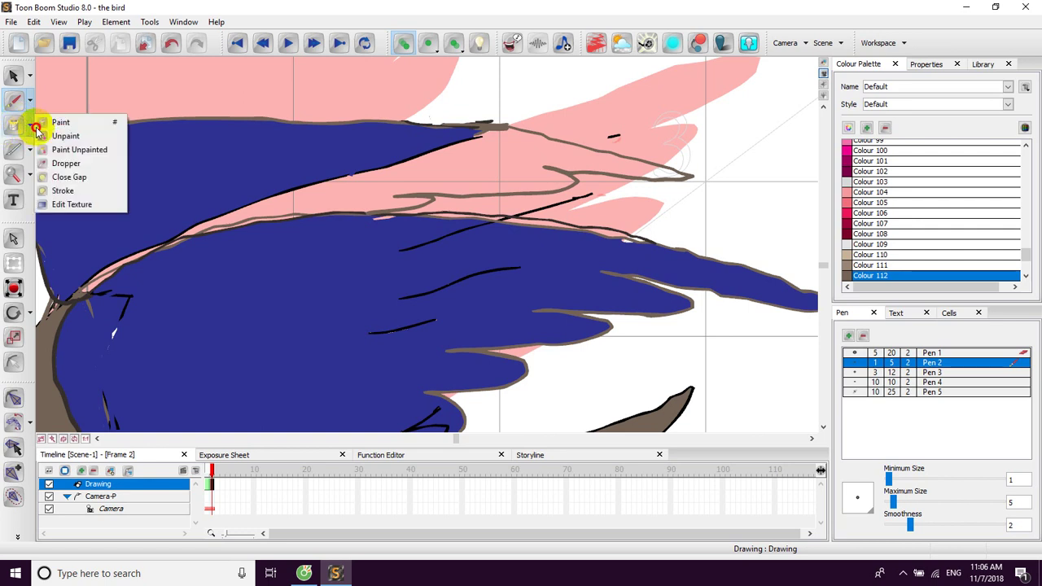
pyautogui.click(61, 163)
pyautogui.click(147, 161)
pyautogui.click(29, 124)
pyautogui.click(60, 121)
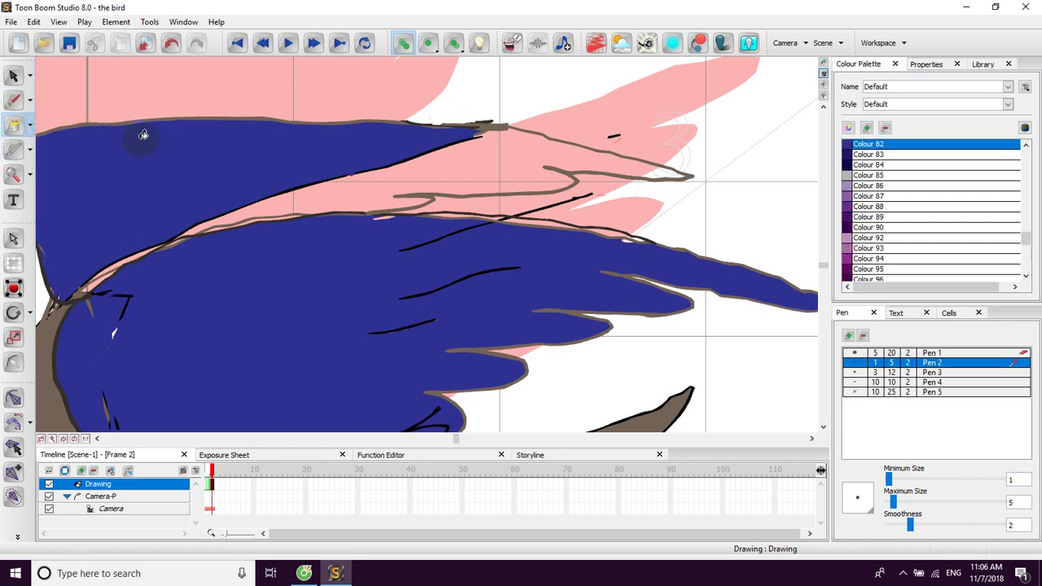
pyautogui.click(402, 169)
pyautogui.click(327, 181)
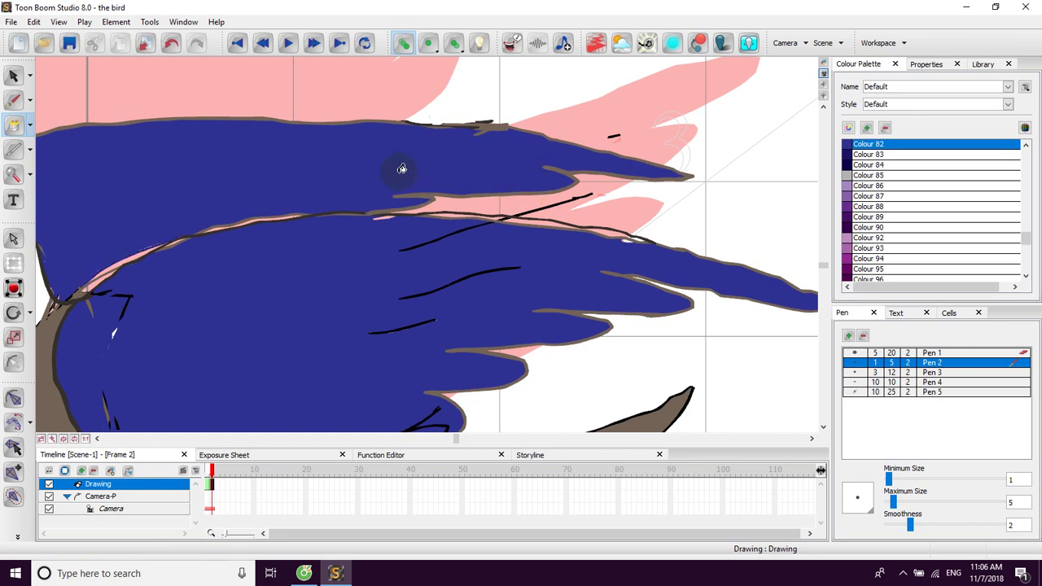
# Turn off onion skinning and switch between frames 1 and 2 to compare the bird's wing and tail poses.
pyautogui.scroll(-5, 401, 169)
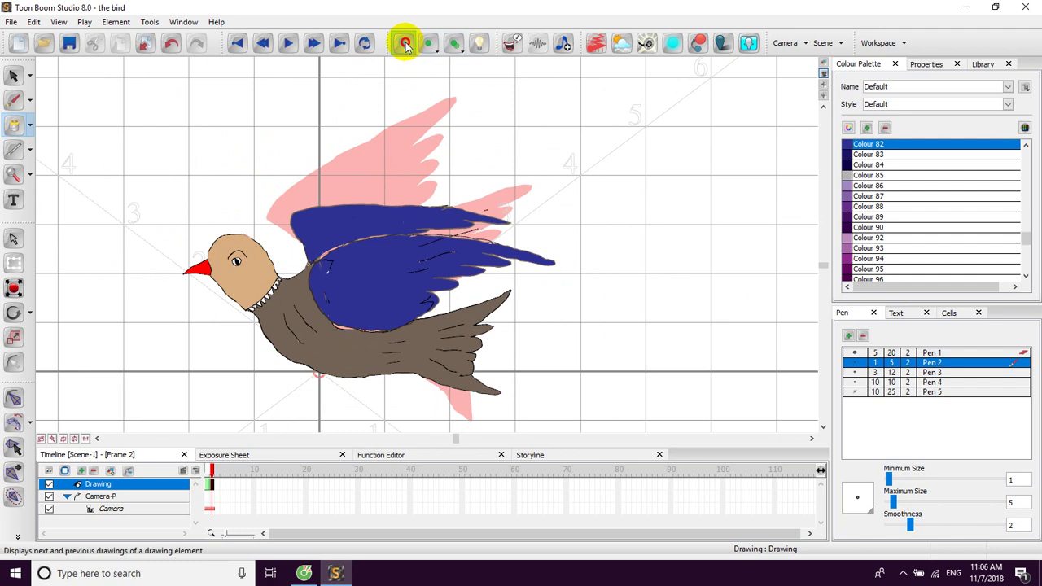
pyautogui.click(407, 45)
pyautogui.moveTo(376, 157); pyautogui.dragTo(405, 89)
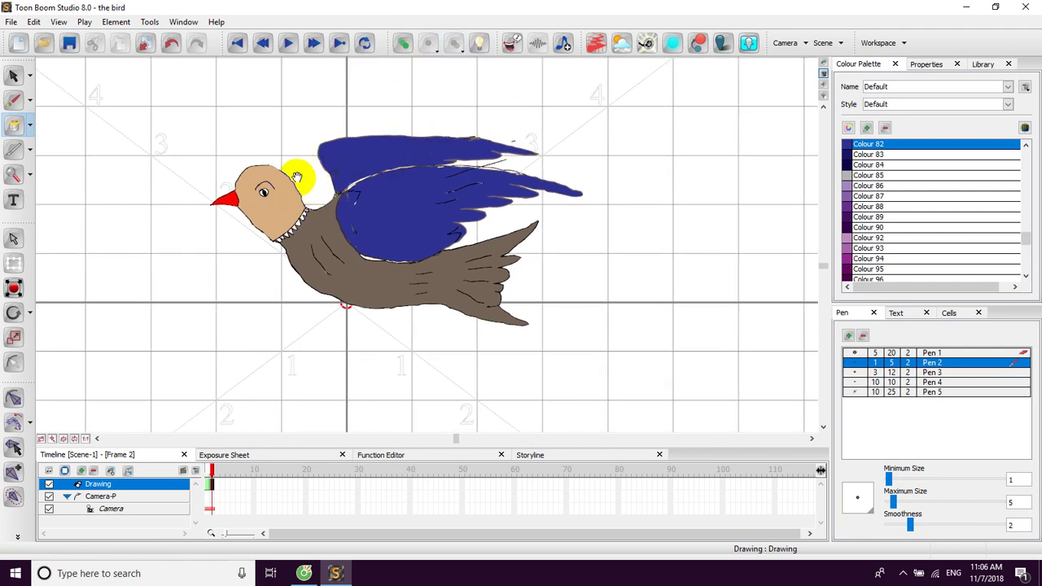
pyautogui.click(207, 480)
pyautogui.click(212, 472)
pyautogui.click(206, 473)
pyautogui.click(213, 473)
pyautogui.click(207, 473)
pyautogui.moveTo(202, 471); pyautogui.dragTo(210, 471)
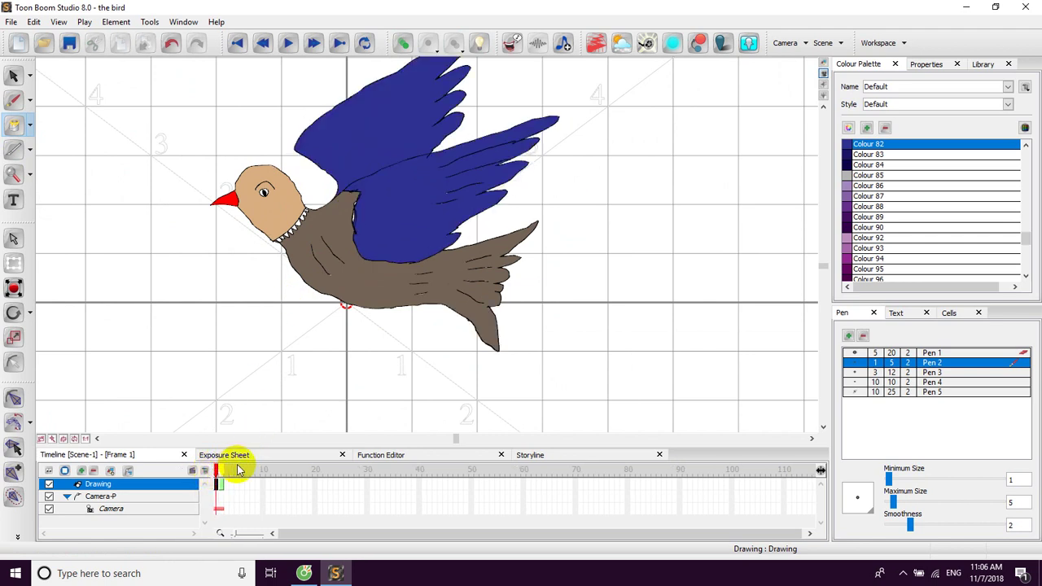
pyautogui.moveTo(312, 369)
pyautogui.mouseDown()
pyautogui.moveTo(263, 317)
pyautogui.moveTo(240, 315)
pyautogui.mouseUp()
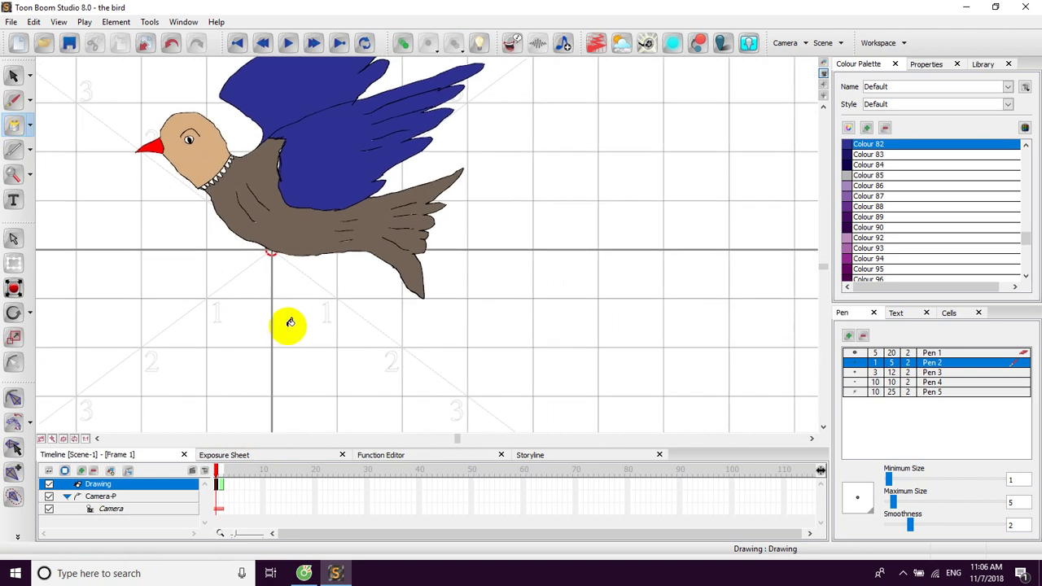
# Insert a new cell at frame 3 of the Drawing element.
pyautogui.click(227, 484)
pyautogui.rightClick(228, 485)
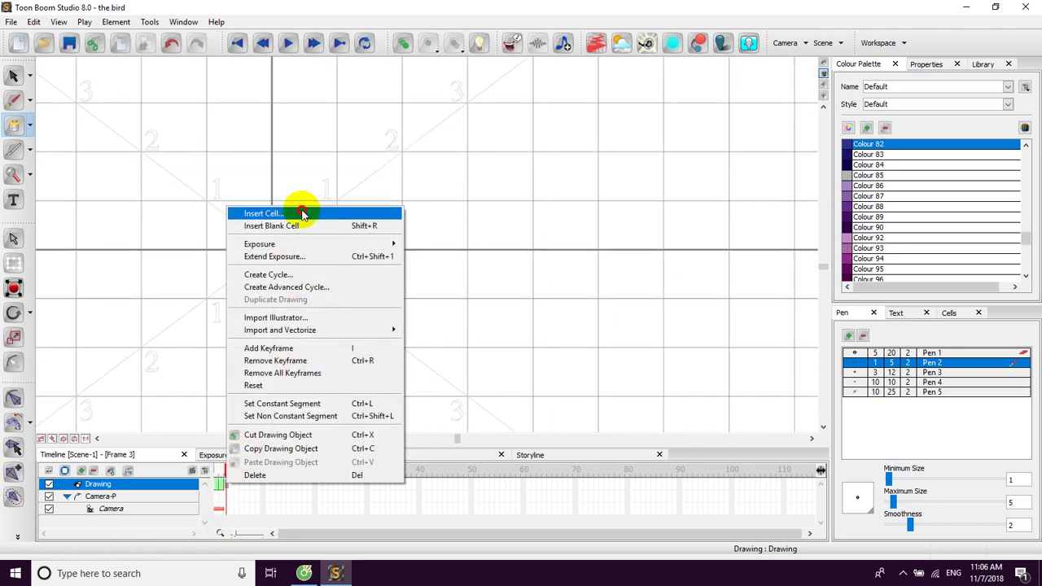
pyautogui.click(302, 213)
pyautogui.click(502, 346)
pyautogui.click(234, 487)
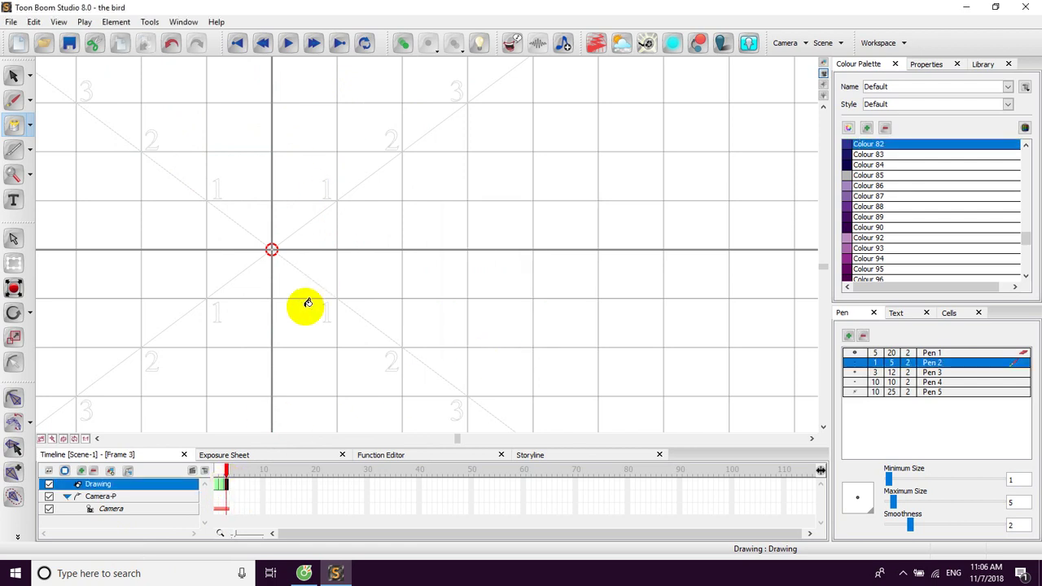
# Select the entire bird in frame 2 and copy it.
pyautogui.click(220, 484)
pyautogui.click(13, 75)
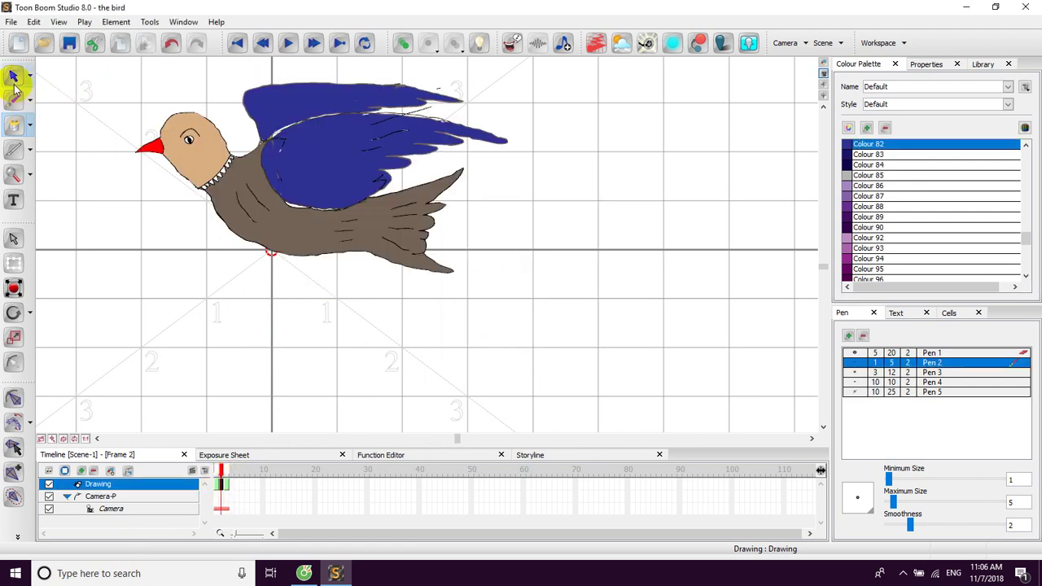
pyautogui.moveTo(122, 74)
pyautogui.mouseDown()
pyautogui.moveTo(551, 312)
pyautogui.moveTo(542, 318)
pyautogui.mouseUp()
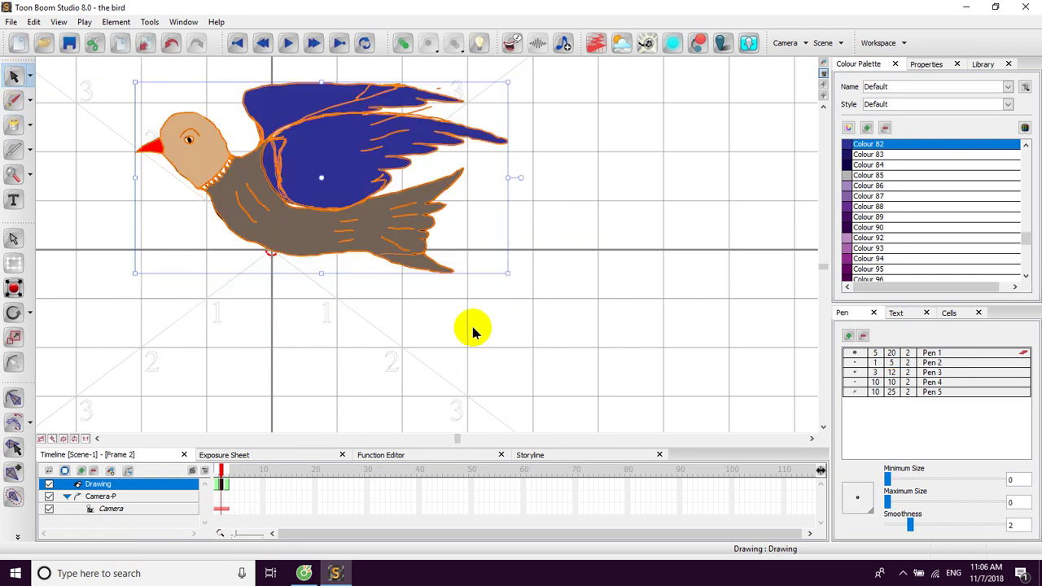
pyautogui.rightClick(356, 165)
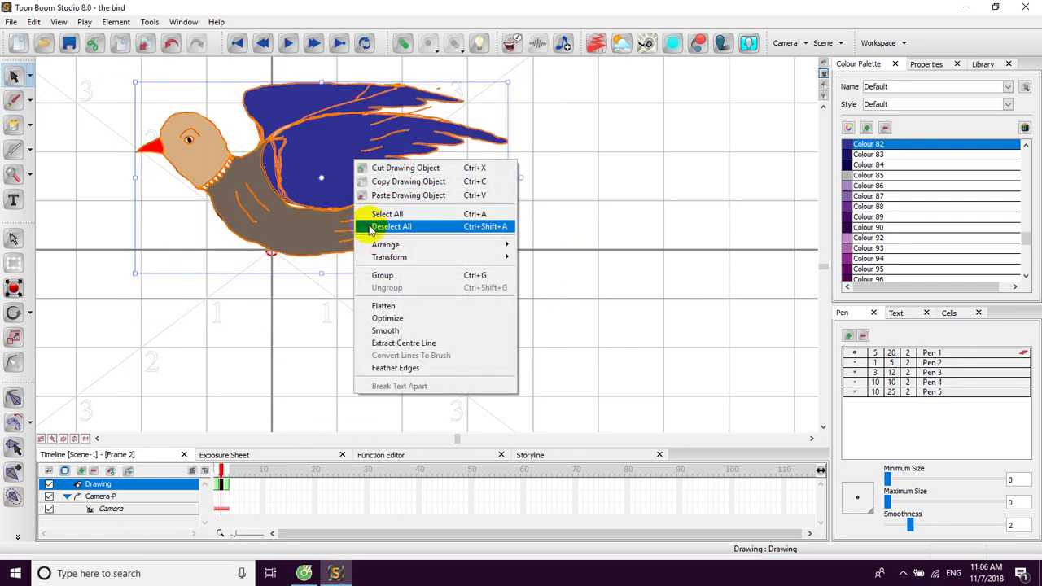
pyautogui.click(397, 181)
# Insert one named cell before the current cell at frame 3 and paste the copied bird into frame 3.
pyautogui.click(226, 486)
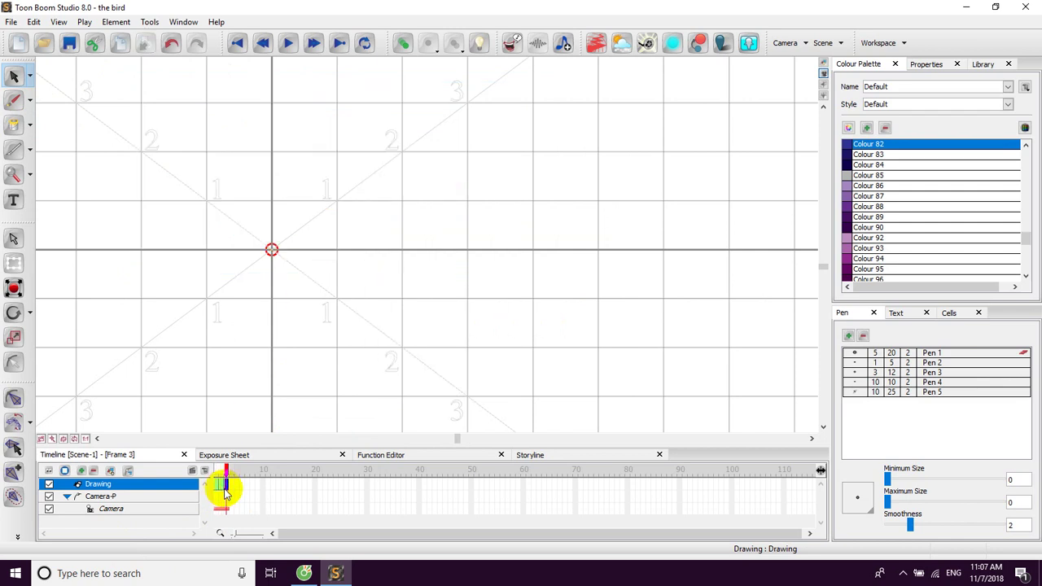
pyautogui.rightClick(226, 491)
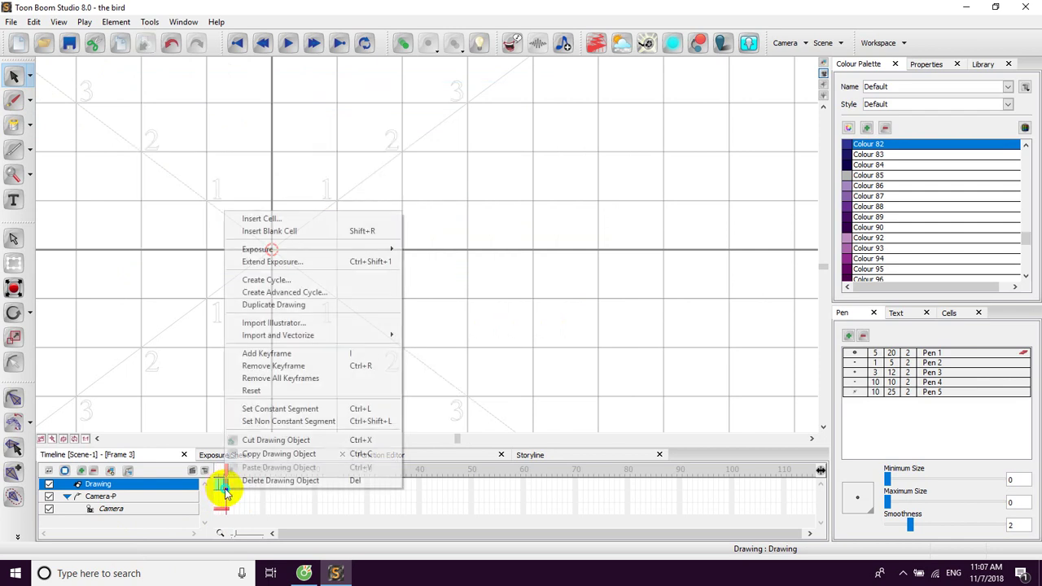
pyautogui.click(256, 218)
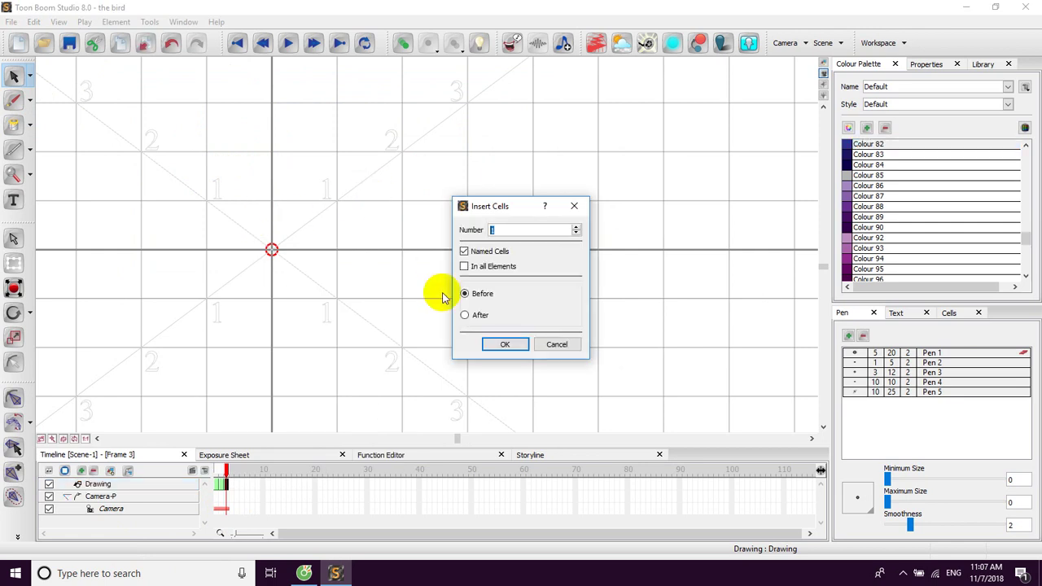
pyautogui.click(493, 344)
pyautogui.click(226, 484)
pyautogui.rightClick(419, 140)
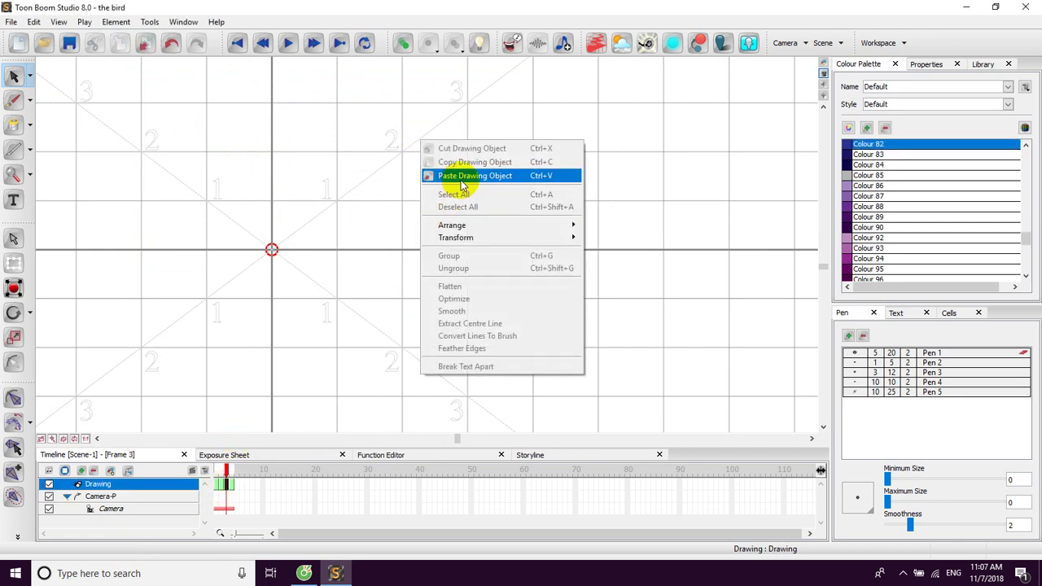
pyautogui.click(461, 178)
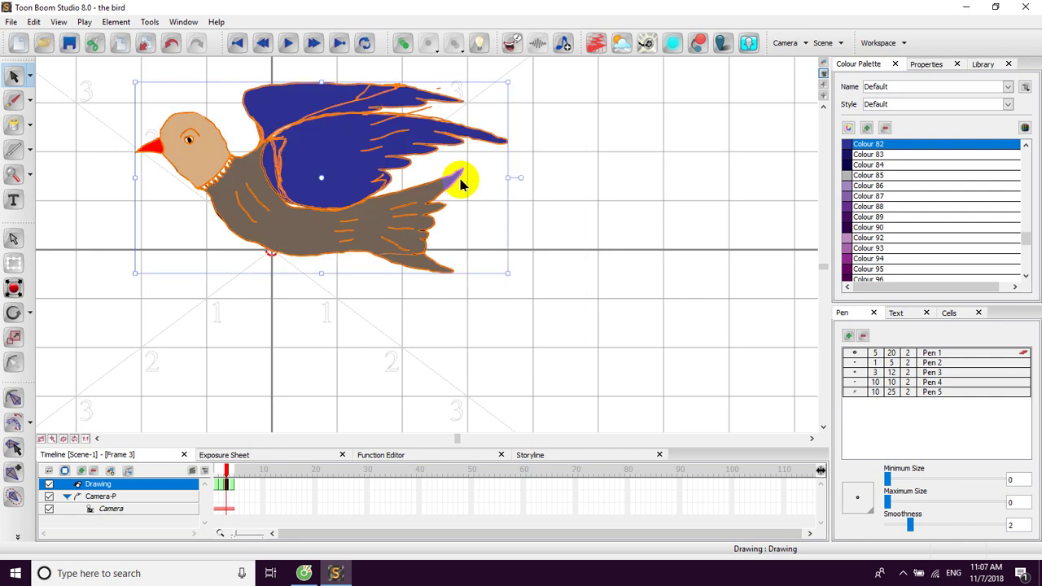
pyautogui.click(372, 326)
pyautogui.moveTo(399, 328)
pyautogui.mouseDown()
pyautogui.moveTo(414, 372)
pyautogui.moveTo(449, 379)
pyautogui.moveTo(600, 328)
pyautogui.mouseUp()
pyautogui.moveTo(361, 349); pyautogui.dragTo(408, 346)
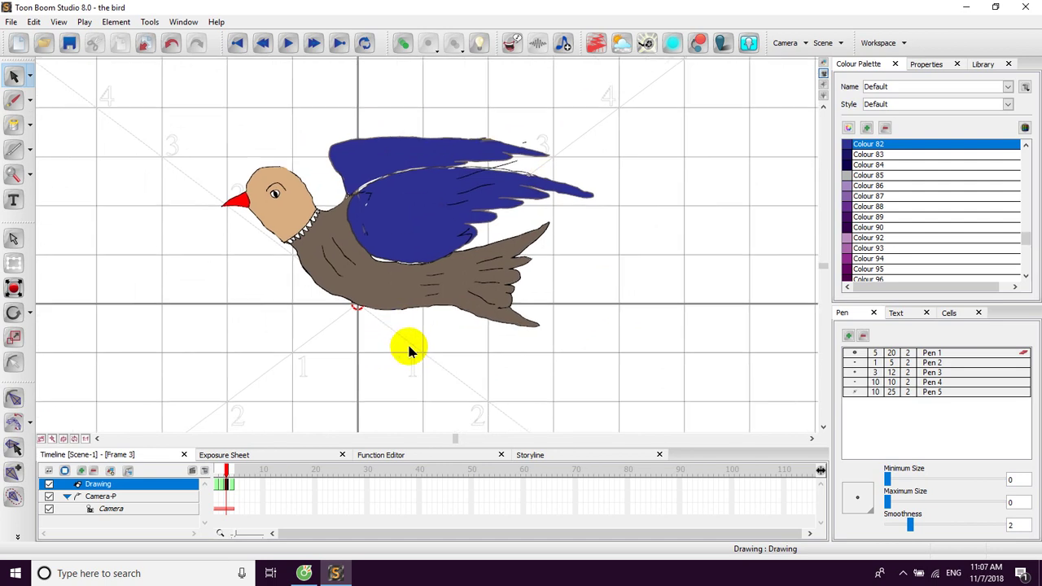
pyautogui.moveTo(390, 344); pyautogui.dragTo(336, 345)
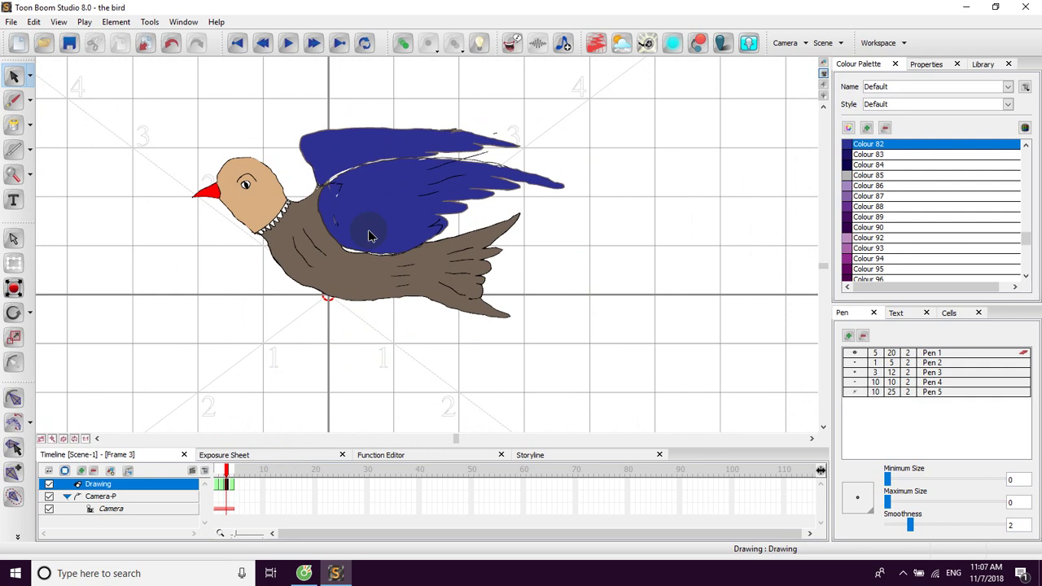
pyautogui.moveTo(425, 271); pyautogui.dragTo(406, 274)
pyautogui.moveTo(361, 325); pyautogui.dragTo(358, 314)
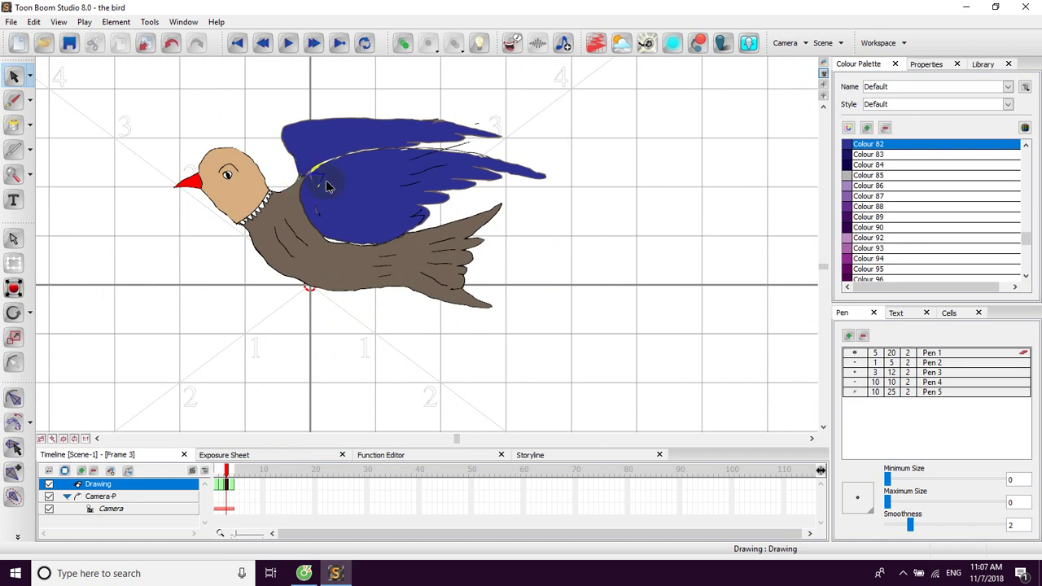
# Delete the far wing's blue fills and outlines from the bird in frame 3.
pyautogui.scroll(4, 353, 179)
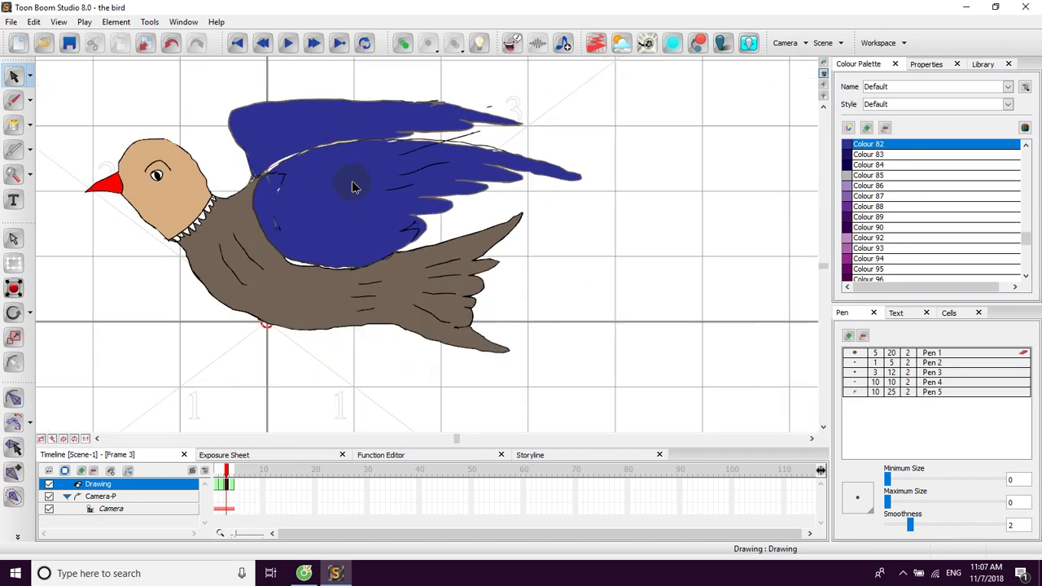
pyautogui.moveTo(354, 176); pyautogui.dragTo(446, 239)
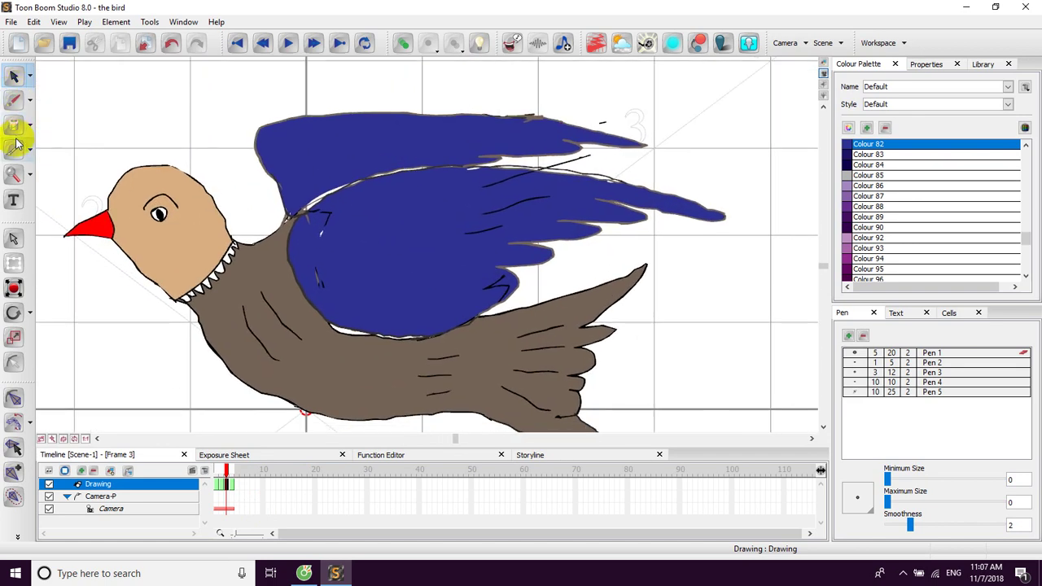
pyautogui.click(329, 143)
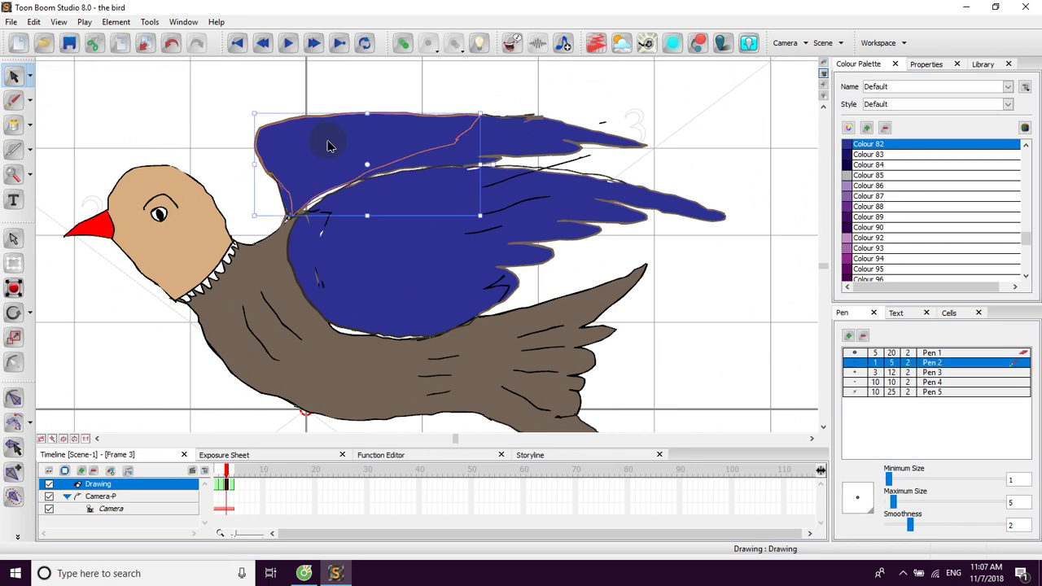
pyautogui.press('Delete')
pyautogui.moveTo(253, 88); pyautogui.dragTo(619, 163)
pyautogui.press('Delete')
# Delete the near wing's blue fill, feather tips and leftover outline pieces from the bird in frame 3.
pyautogui.moveTo(350, 132)
pyautogui.mouseDown()
pyautogui.moveTo(524, 233)
pyautogui.moveTo(521, 244)
pyautogui.mouseUp()
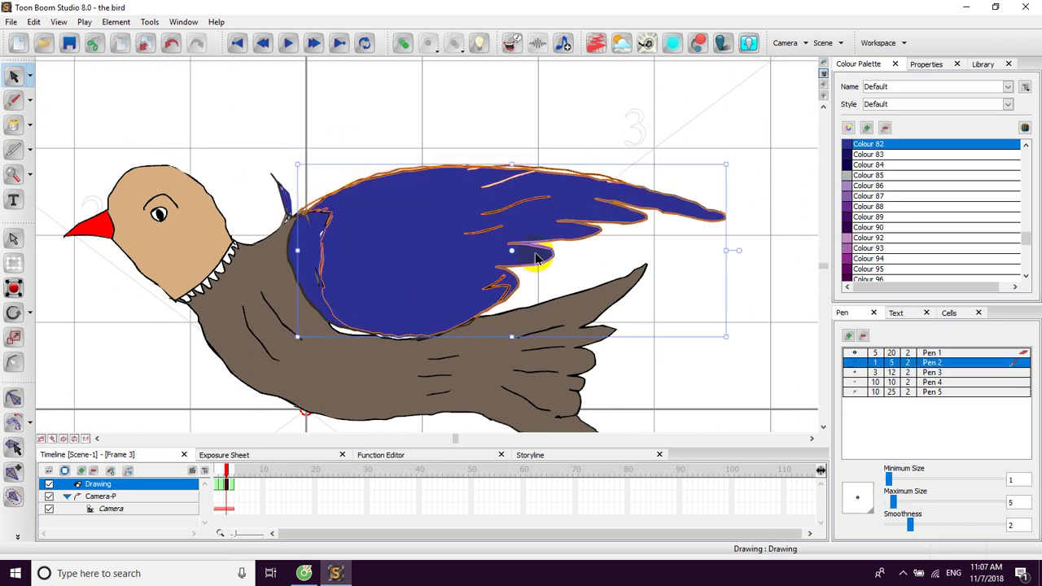
pyautogui.press('Delete')
pyautogui.moveTo(252, 156); pyautogui.dragTo(323, 204)
pyautogui.press('Delete')
pyautogui.moveTo(584, 156); pyautogui.dragTo(744, 243)
pyautogui.press('Delete')
pyautogui.moveTo(476, 245); pyautogui.dragTo(528, 292)
pyautogui.press('Delete')
pyautogui.moveTo(326, 203); pyautogui.dragTo(349, 219)
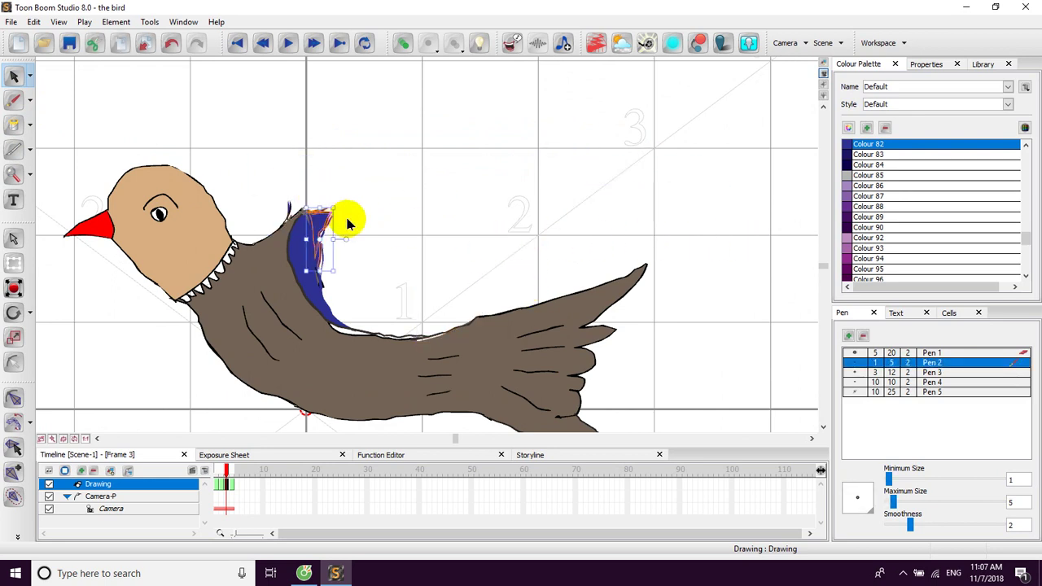
pyautogui.press('Delete')
pyautogui.moveTo(438, 237); pyautogui.dragTo(434, 186)
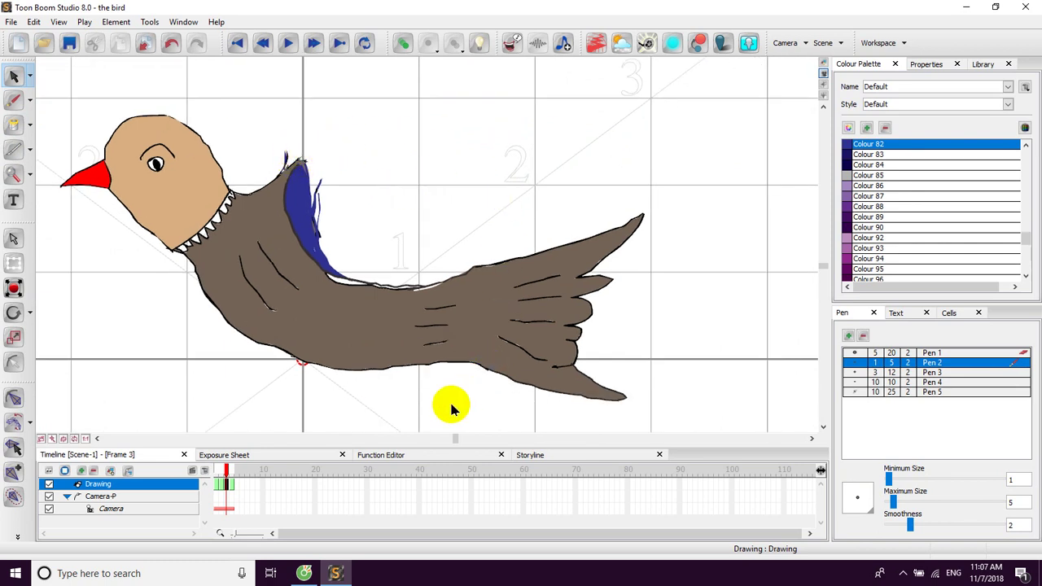
pyautogui.moveTo(399, 154)
pyautogui.mouseDown()
pyautogui.moveTo(454, 144)
pyautogui.moveTo(434, 171)
pyautogui.mouseUp()
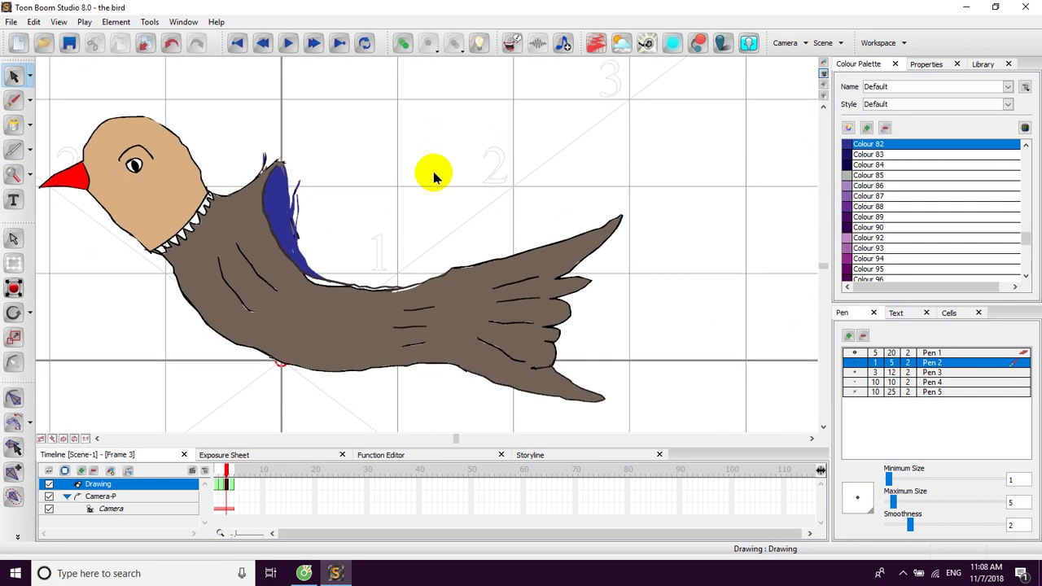
pyautogui.click(14, 101)
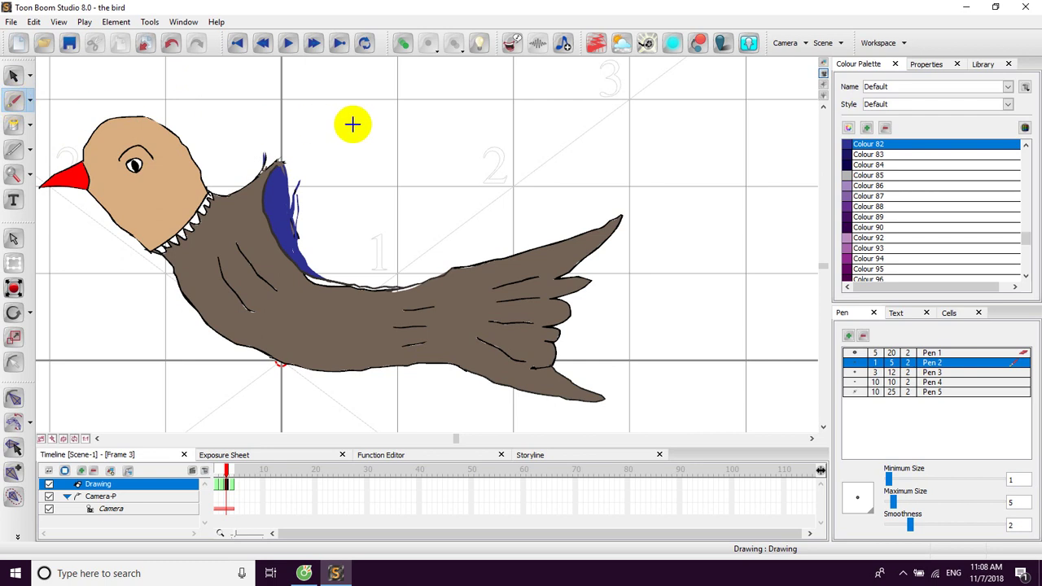
pyautogui.moveTo(354, 174); pyautogui.dragTo(382, 184)
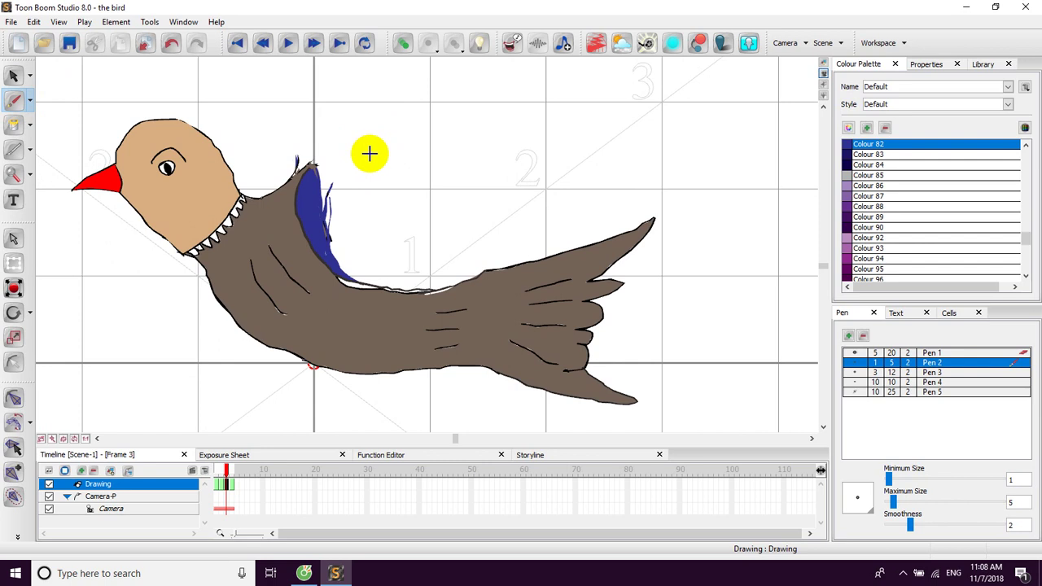
pyautogui.moveTo(373, 165); pyautogui.dragTo(357, 162)
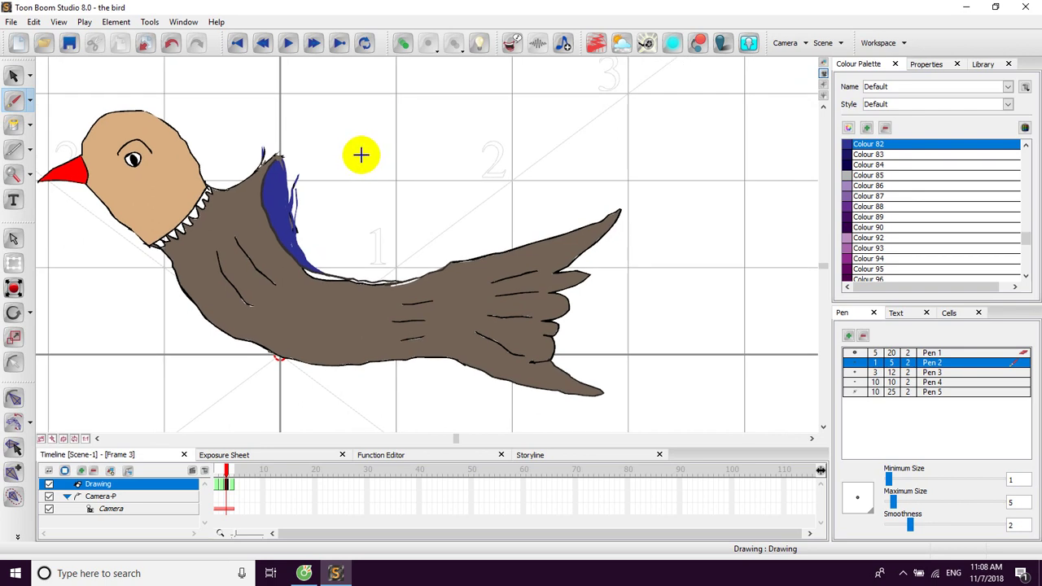
pyautogui.moveTo(362, 157); pyautogui.dragTo(394, 134)
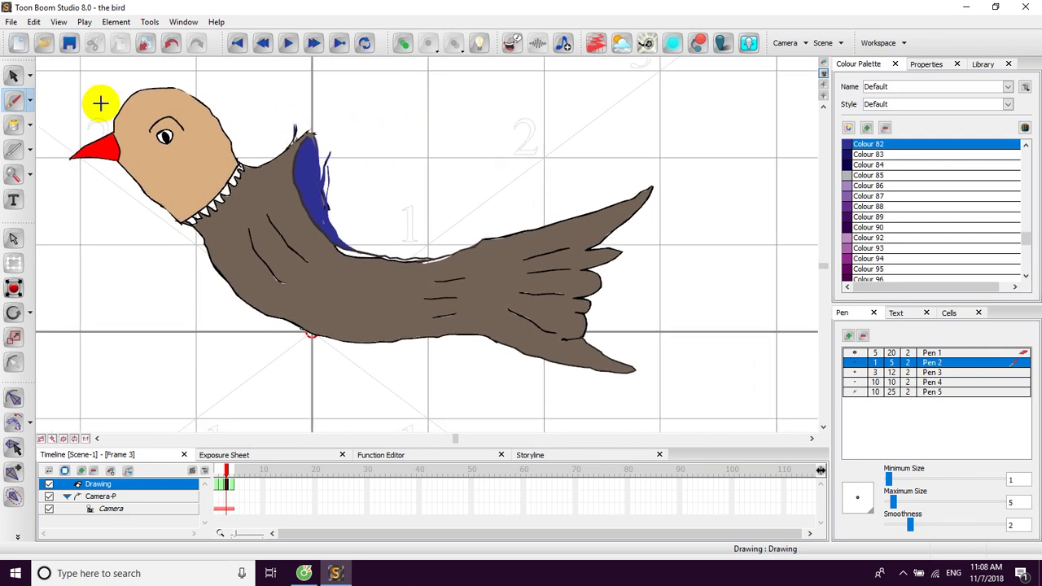
# Turn on onion skinning and brush the near wing's lowered upper edge from the shoulder down across the tail base in frame 3.
pyautogui.click(15, 101)
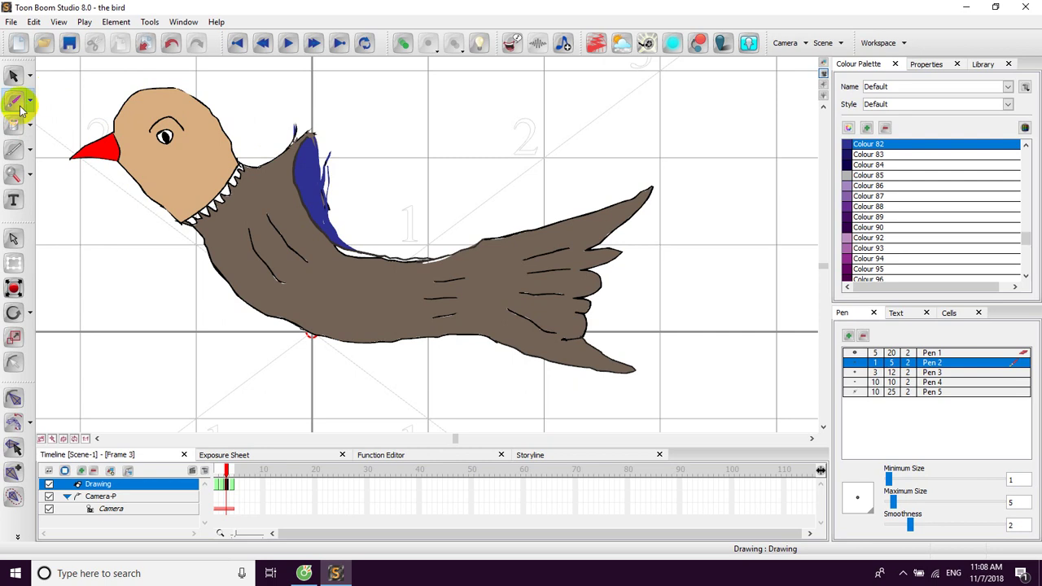
pyautogui.moveTo(412, 144); pyautogui.dragTo(383, 170)
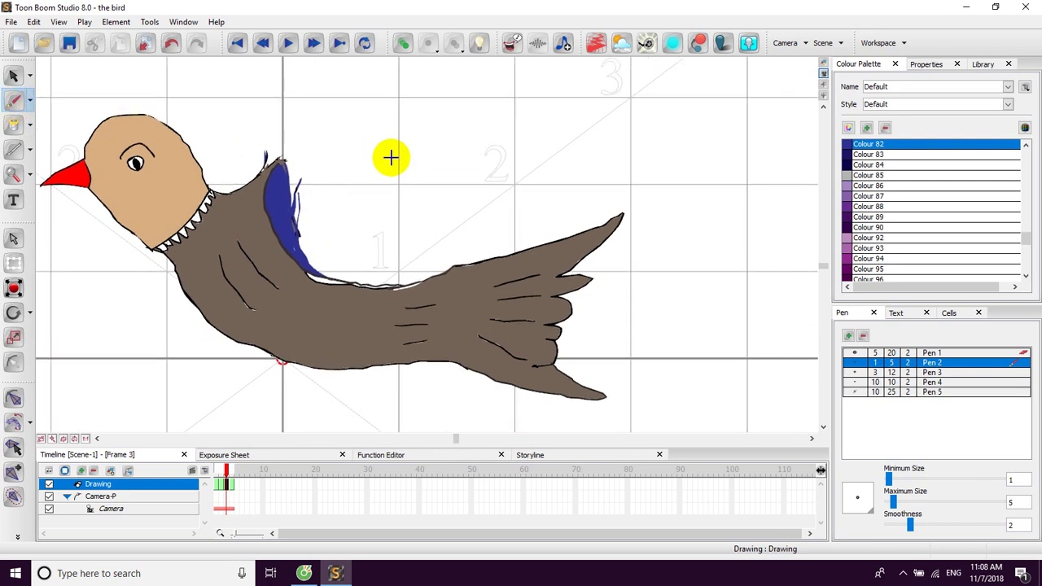
pyautogui.scroll(2, 391, 157)
pyautogui.moveTo(330, 131)
pyautogui.mouseDown()
pyautogui.moveTo(435, 147)
pyautogui.moveTo(372, 109)
pyautogui.moveTo(393, 151)
pyautogui.moveTo(397, 101)
pyautogui.mouseUp()
pyautogui.click(402, 46)
pyautogui.click(402, 46)
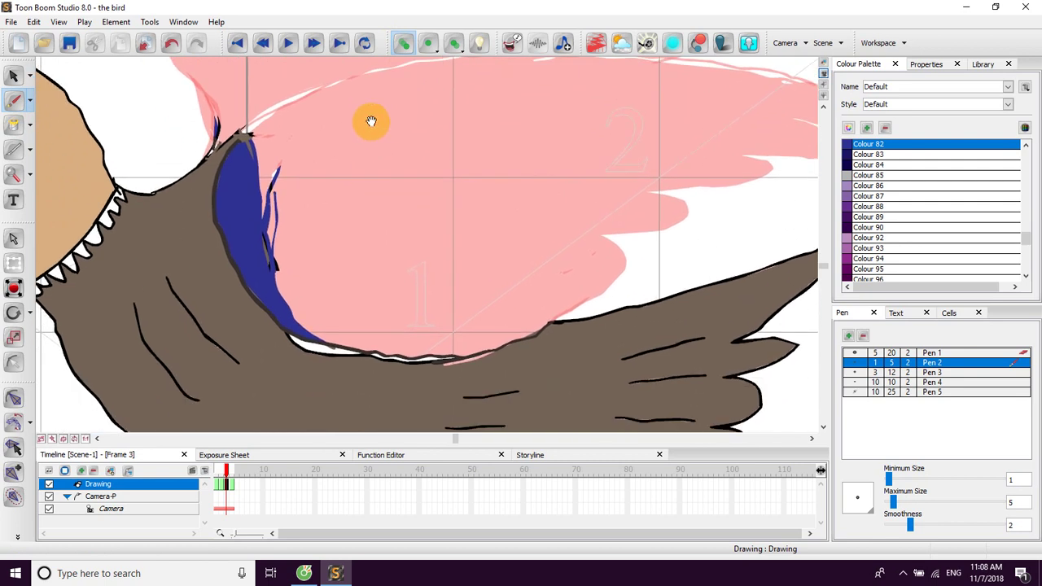
pyautogui.moveTo(246, 132)
pyautogui.mouseDown()
pyautogui.moveTo(303, 115)
pyautogui.moveTo(343, 119)
pyautogui.mouseUp()
pyautogui.moveTo(442, 153); pyautogui.dragTo(359, 89)
pyautogui.moveTo(272, 66)
pyautogui.mouseDown()
pyautogui.moveTo(331, 109)
pyautogui.moveTo(547, 334)
pyautogui.mouseUp()
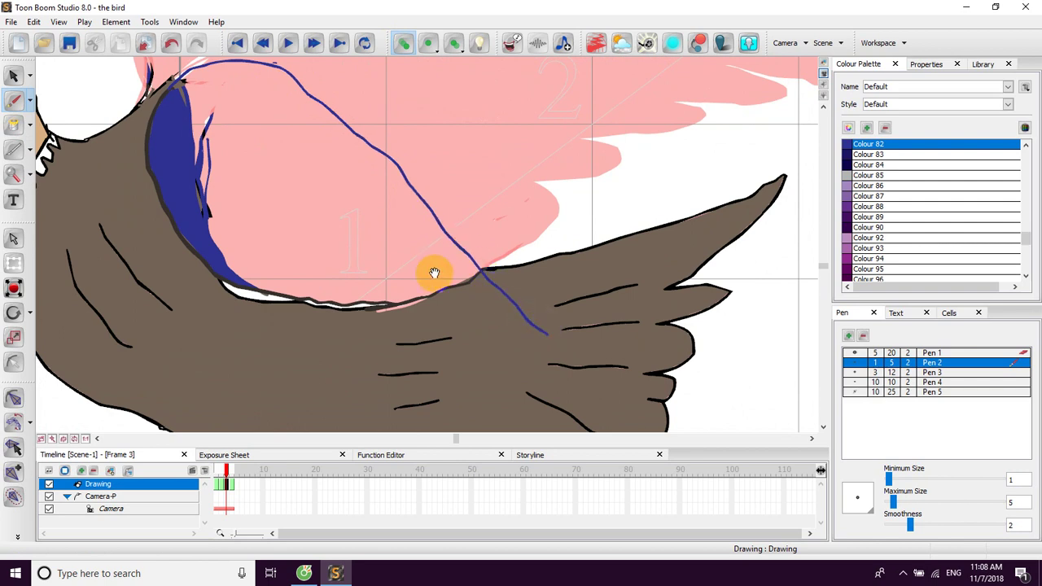
# Close the near wing's outline by brushing its scalloped feather edge from the wing tip back along the body.
pyautogui.moveTo(434, 273); pyautogui.dragTo(540, 237)
pyautogui.scroll(-2, 519, 249)
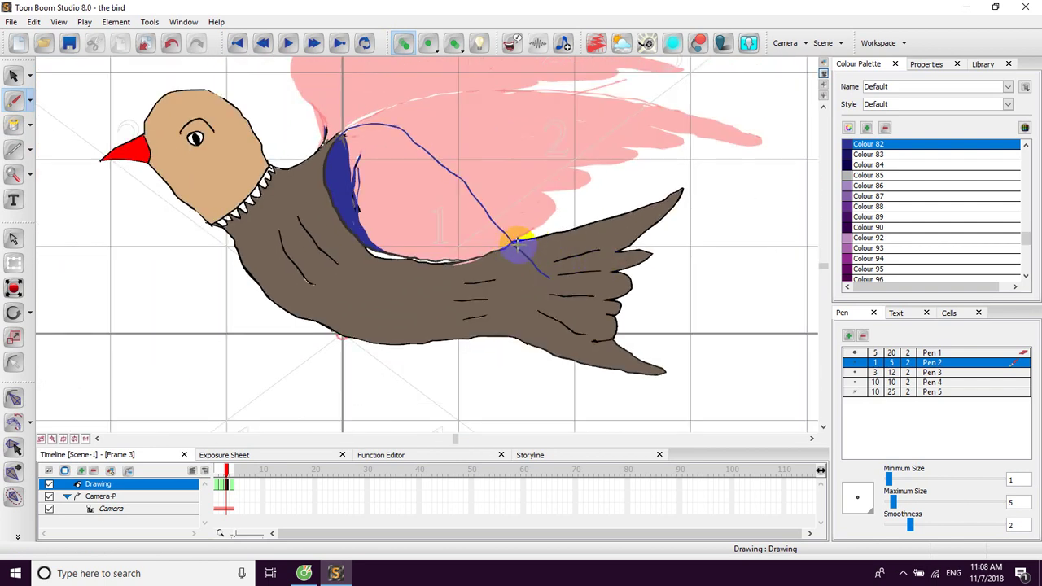
pyautogui.press('c')
pyautogui.press('c')
pyautogui.moveTo(501, 200); pyautogui.dragTo(551, 199)
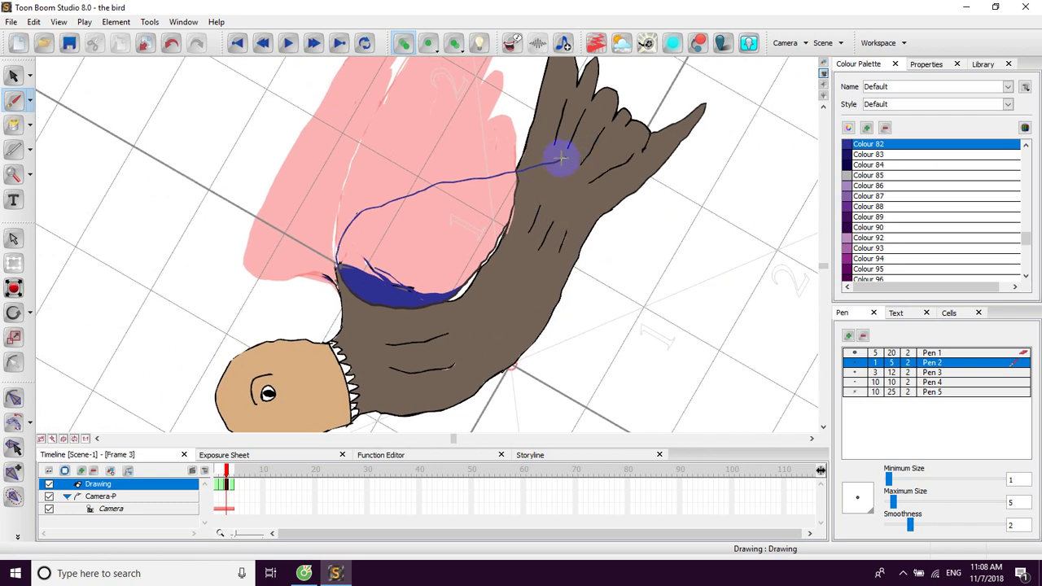
pyautogui.moveTo(567, 157)
pyautogui.mouseDown()
pyautogui.moveTo(630, 155)
pyautogui.moveTo(520, 210)
pyautogui.moveTo(554, 208)
pyautogui.moveTo(546, 234)
pyautogui.moveTo(498, 253)
pyautogui.moveTo(512, 255)
pyautogui.moveTo(513, 279)
pyautogui.moveTo(438, 301)
pyautogui.mouseUp()
pyautogui.moveTo(431, 170); pyautogui.dragTo(402, 219)
pyautogui.moveTo(462, 202); pyautogui.dragTo(476, 175)
pyautogui.hotkey('shift', 'x')
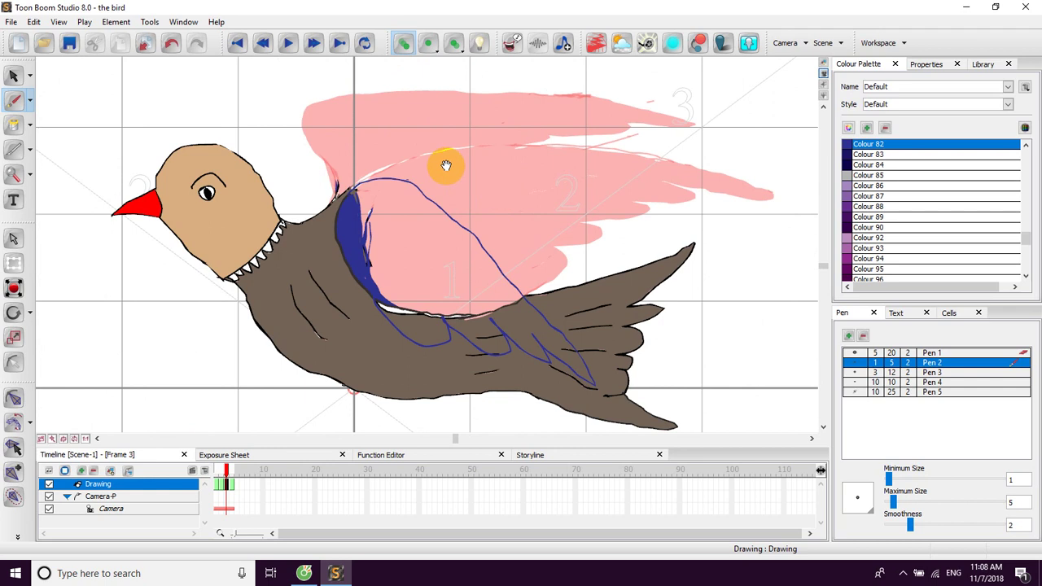
# Outline the far wing's visible parts: a curved hump above the back by the neck and feather tips below the belly.
pyautogui.moveTo(350, 192)
pyautogui.mouseDown()
pyautogui.moveTo(323, 176)
pyautogui.moveTo(293, 224)
pyautogui.mouseUp()
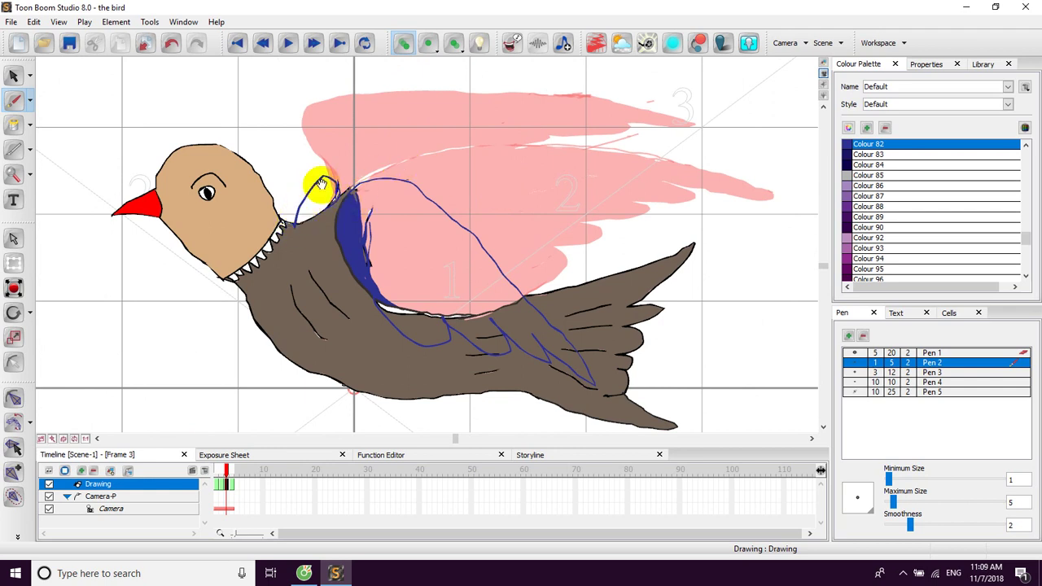
pyautogui.moveTo(403, 233); pyautogui.dragTo(355, 179)
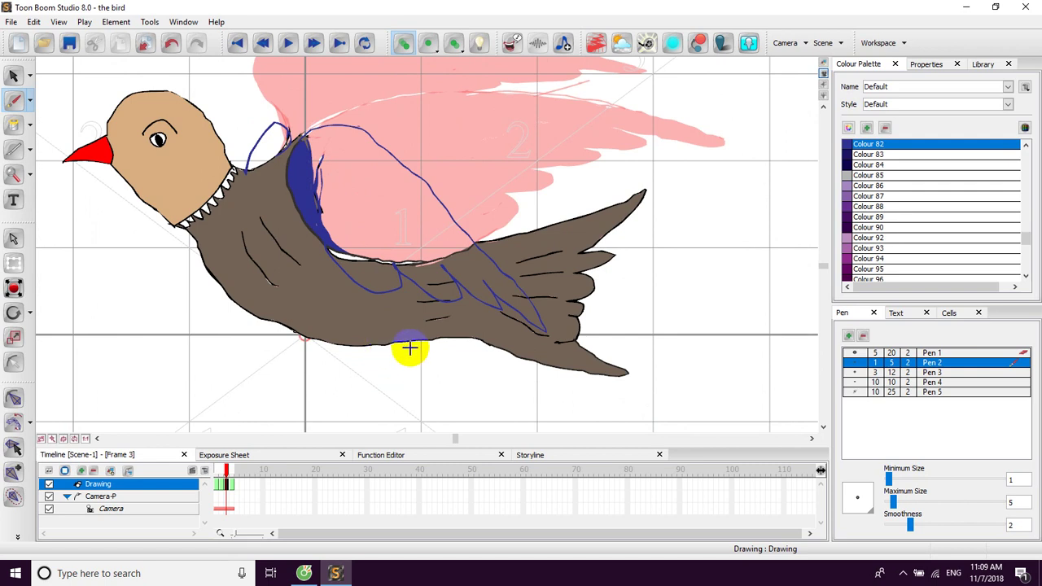
pyautogui.moveTo(358, 348)
pyautogui.mouseDown()
pyautogui.moveTo(429, 364)
pyautogui.moveTo(407, 350)
pyautogui.moveTo(418, 344)
pyautogui.mouseUp()
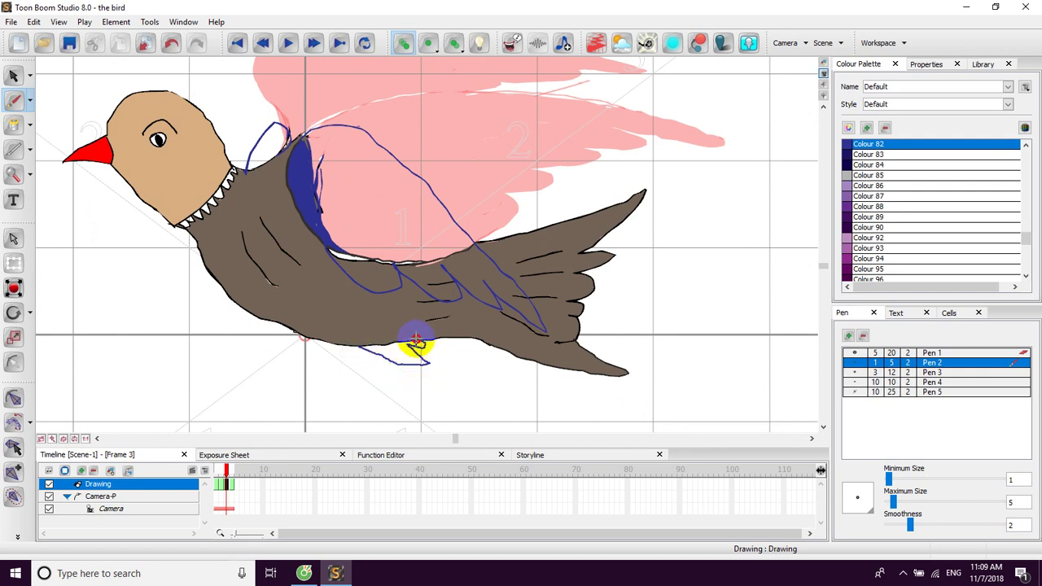
pyautogui.moveTo(403, 263); pyautogui.dragTo(386, 246)
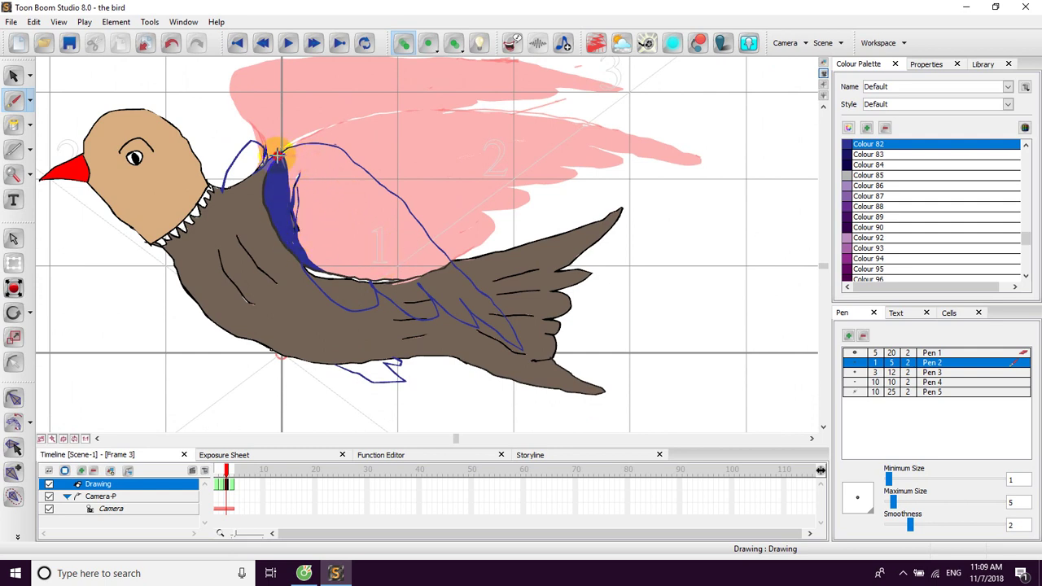
pyautogui.moveTo(278, 153); pyautogui.dragTo(265, 165)
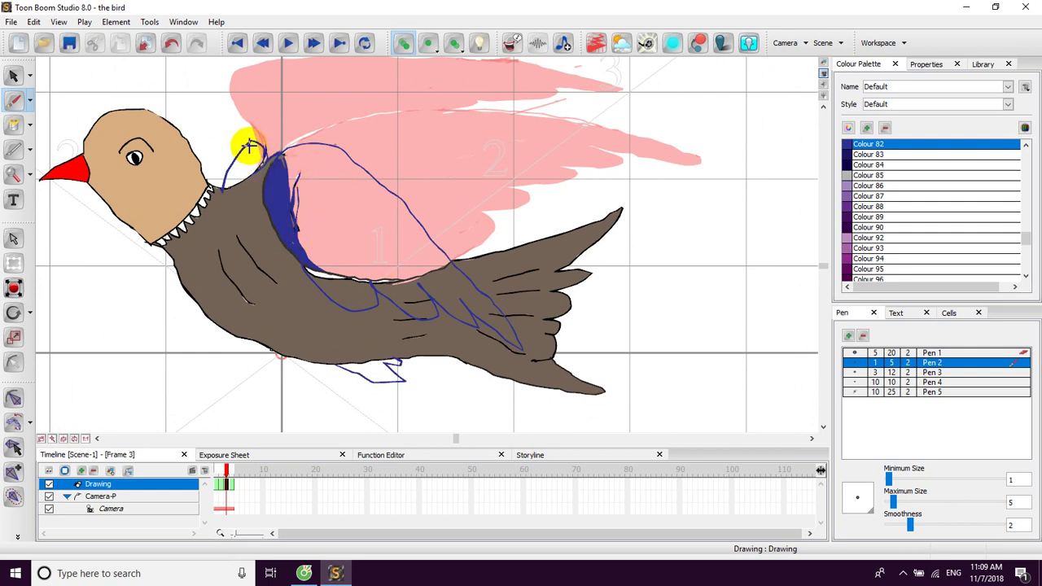
pyautogui.moveTo(306, 204); pyautogui.dragTo(295, 180)
# Sample the wing's blue, Colour 82, with the Dropper and paint the near wing and its feather tips with it.
pyautogui.click(31, 129)
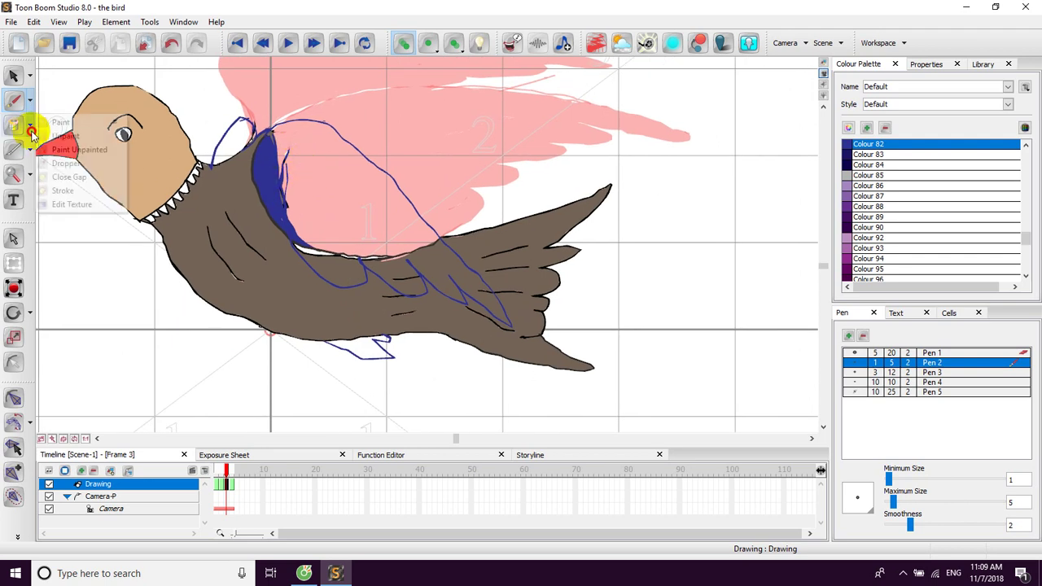
pyautogui.click(61, 172)
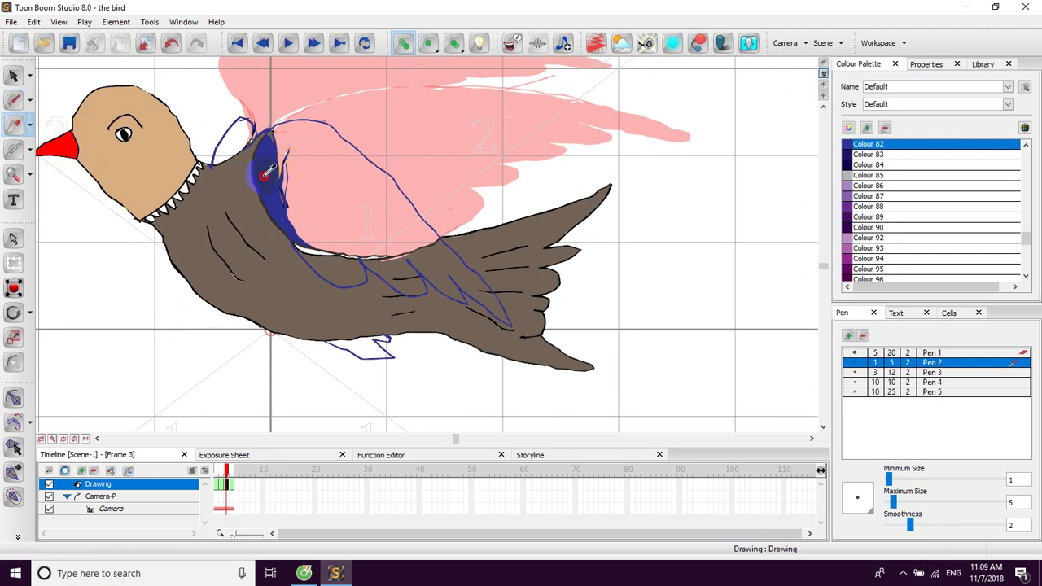
pyautogui.click(31, 126)
pyautogui.click(57, 122)
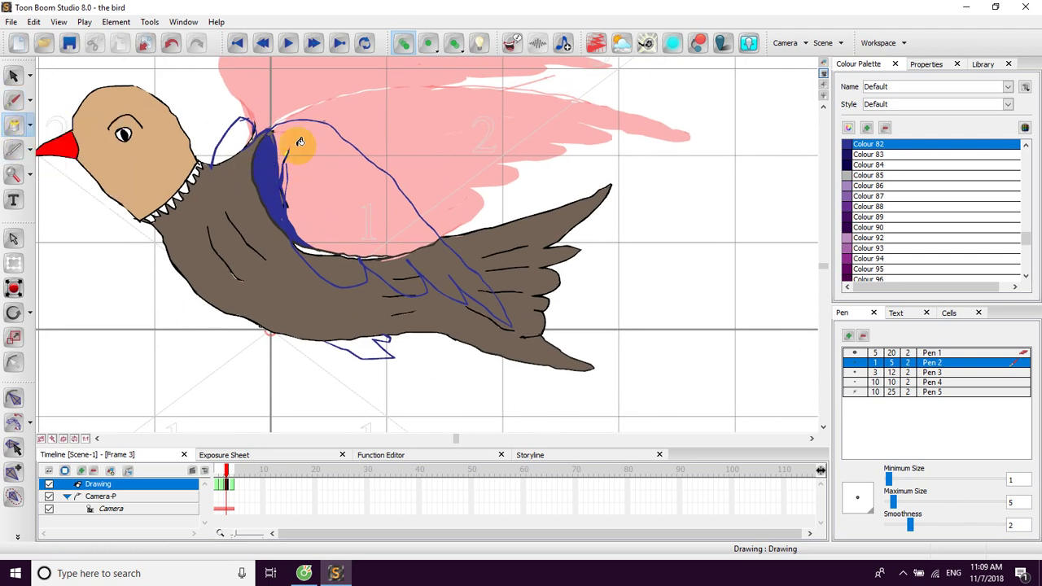
pyautogui.click(341, 181)
pyautogui.click(334, 261)
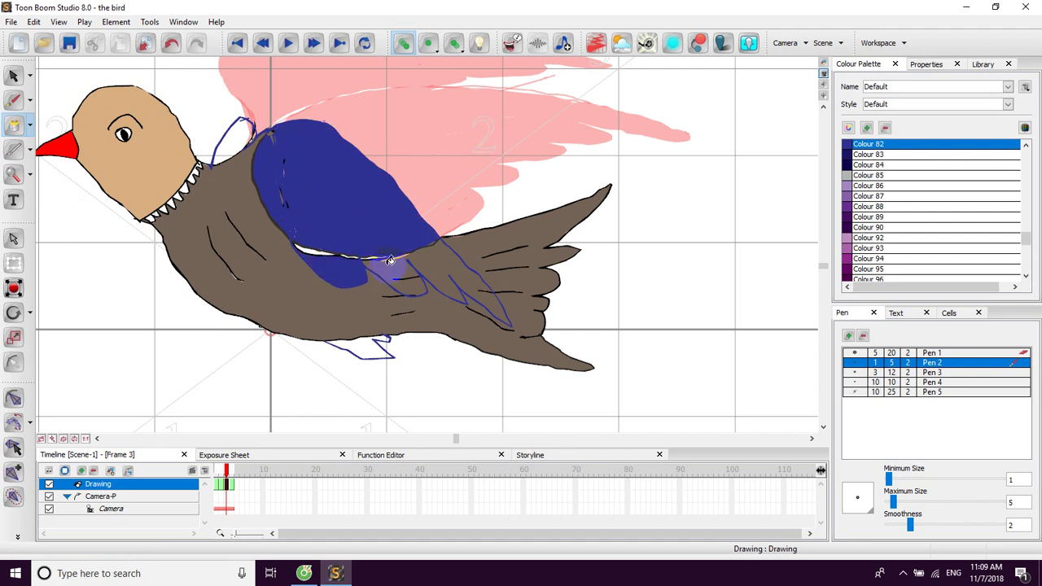
pyautogui.click(416, 254)
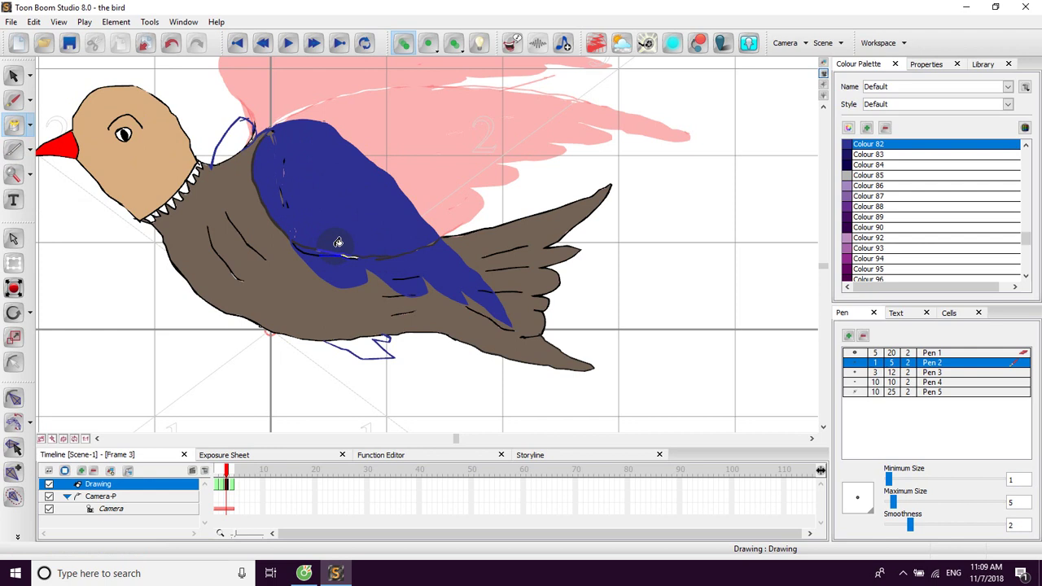
# Paint over the white gaps and leftover dark line pieces inside the near wing with Colour 82.
pyautogui.scroll(3, 352, 240)
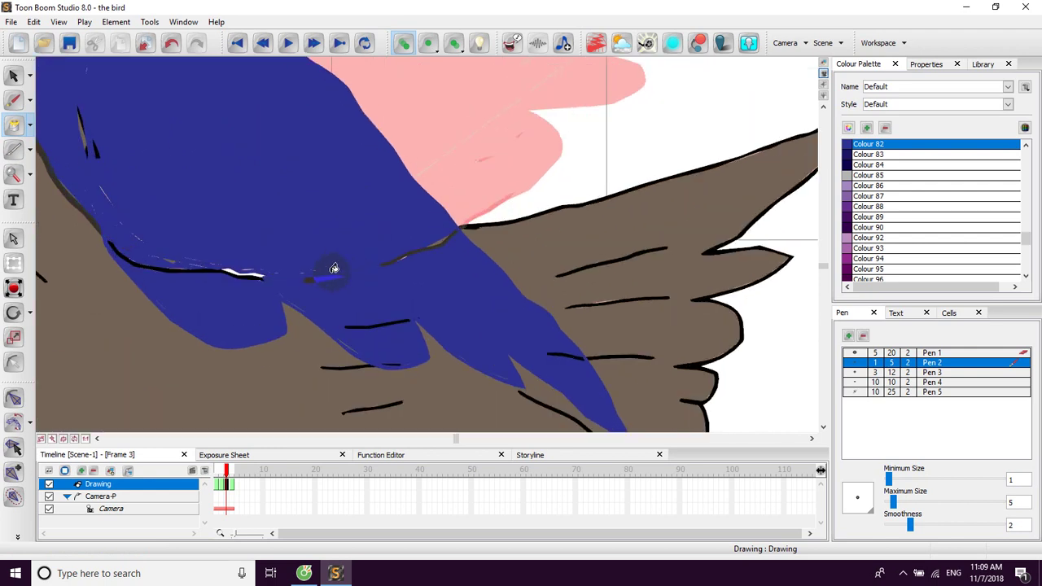
pyautogui.click(243, 275)
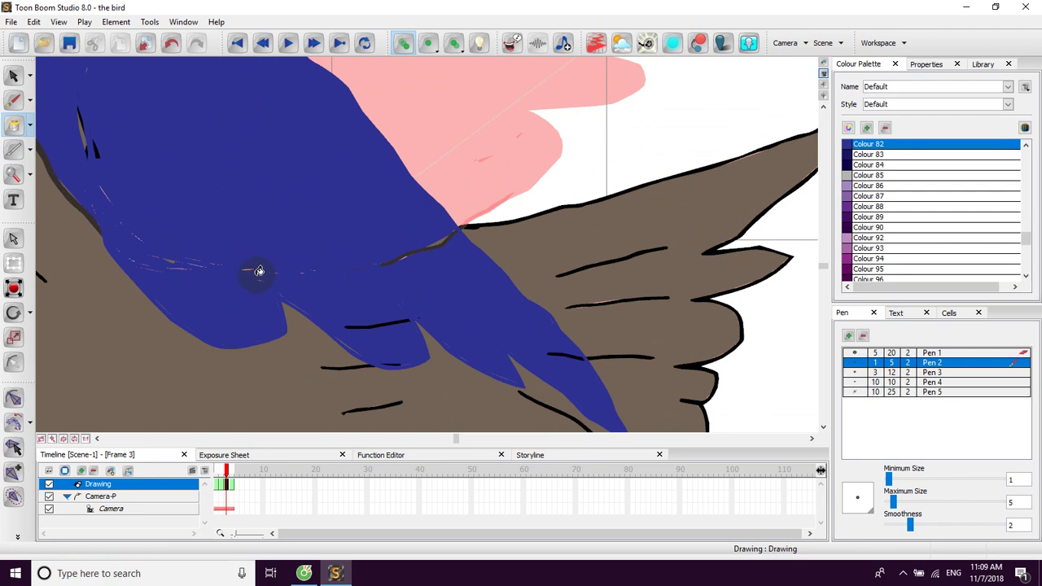
pyautogui.moveTo(314, 213)
pyautogui.mouseDown()
pyautogui.moveTo(412, 243)
pyautogui.moveTo(413, 254)
pyautogui.mouseUp()
pyautogui.click(198, 194)
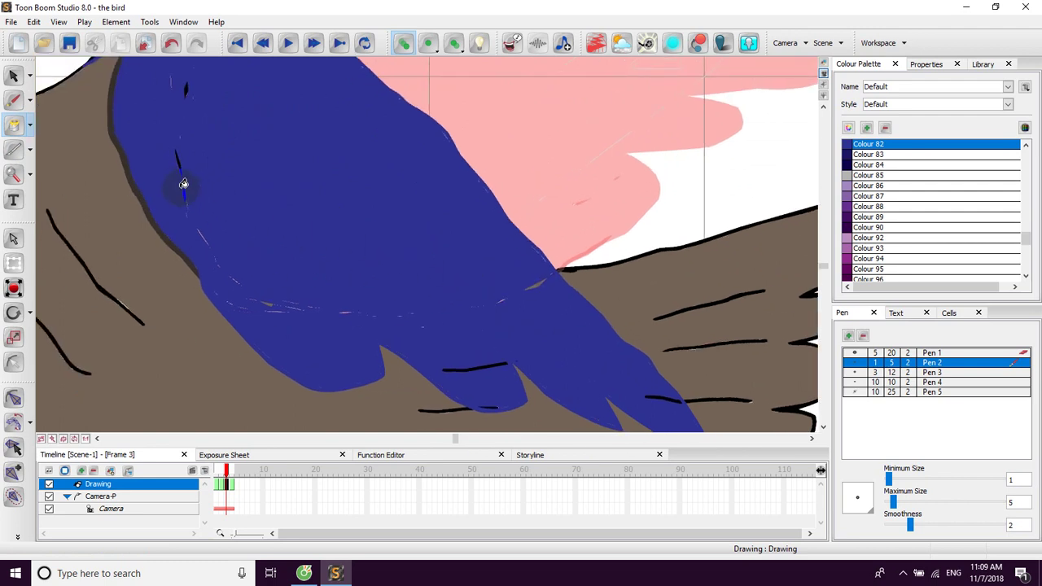
pyautogui.moveTo(183, 139); pyautogui.dragTo(192, 193)
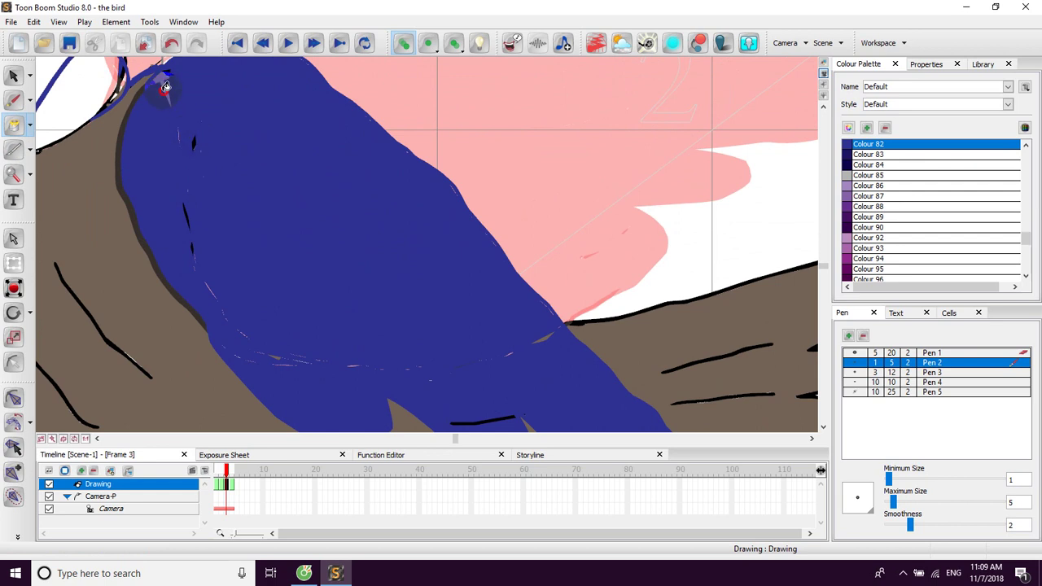
# Paint the far wing's hump by the neck and its feather tips below the belly with Colour 82.
pyautogui.moveTo(187, 109); pyautogui.dragTo(278, 127)
pyautogui.click(152, 124)
pyautogui.moveTo(295, 193); pyautogui.dragTo(247, 81)
pyautogui.moveTo(356, 205); pyautogui.dragTo(291, 108)
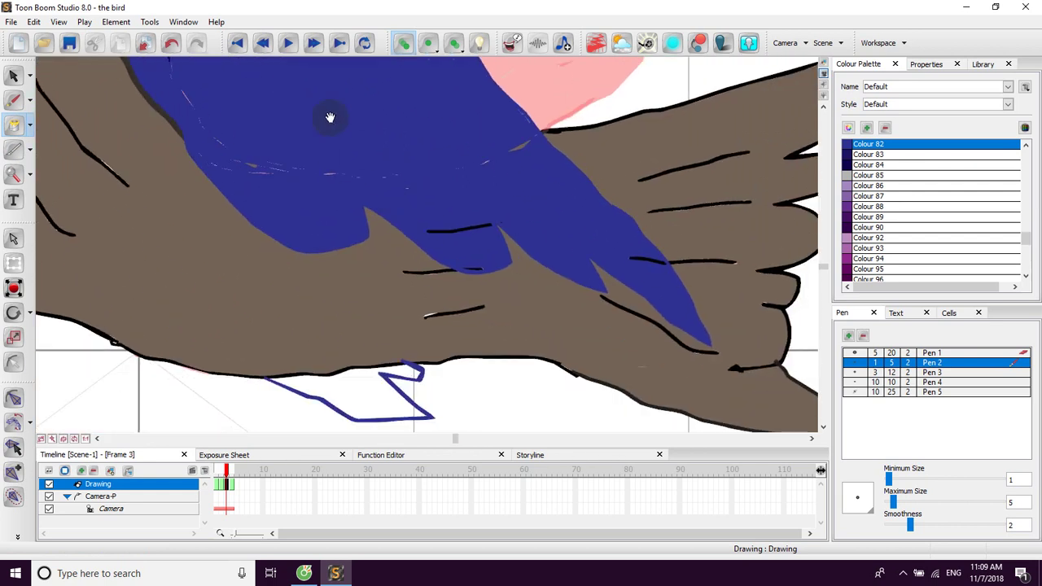
pyautogui.click(372, 381)
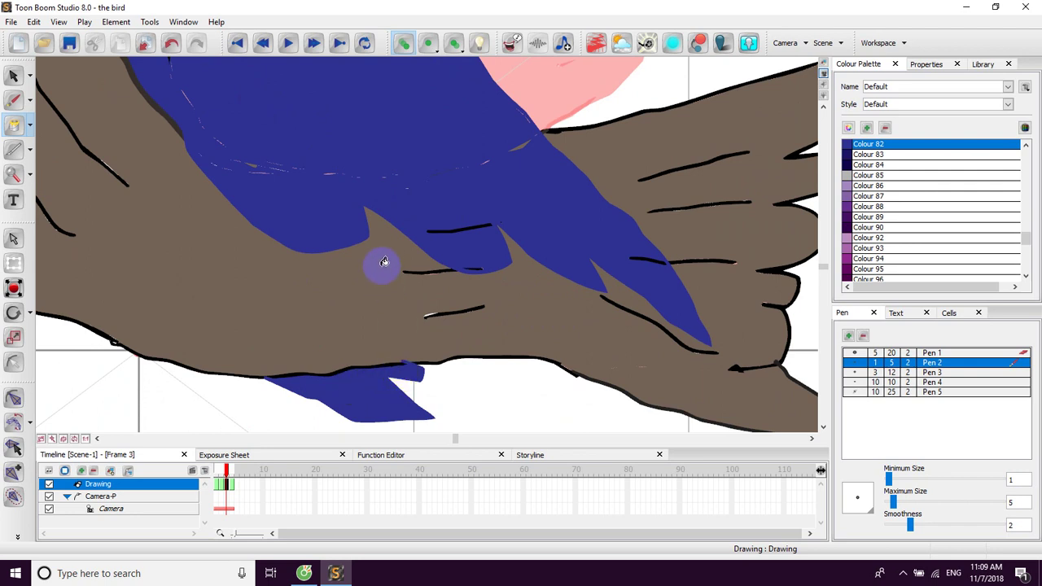
# Brush a short line joining the far wing's top to the near wing's shoulder and paint the enclosed gap with Colour 82.
pyautogui.scroll(-4, 385, 265)
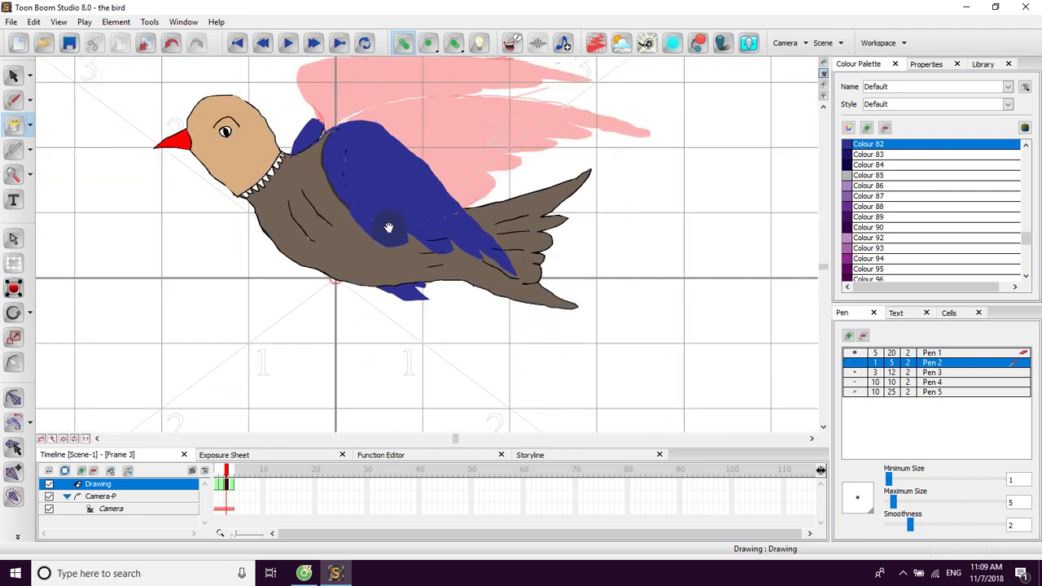
pyautogui.moveTo(388, 228); pyautogui.dragTo(403, 260)
pyautogui.moveTo(378, 189); pyautogui.dragTo(396, 207)
pyautogui.scroll(3, 392, 205)
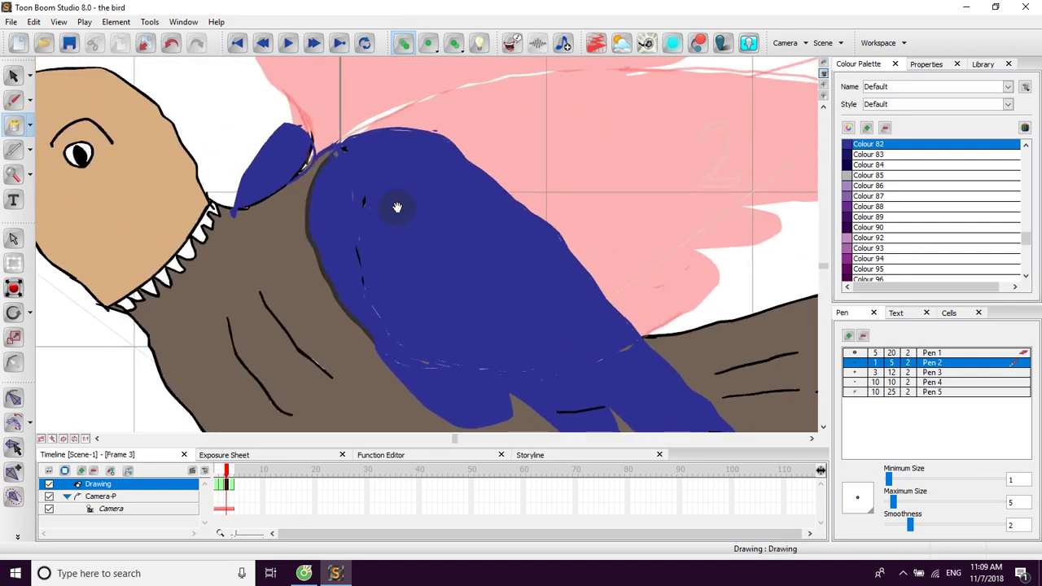
pyautogui.click(29, 102)
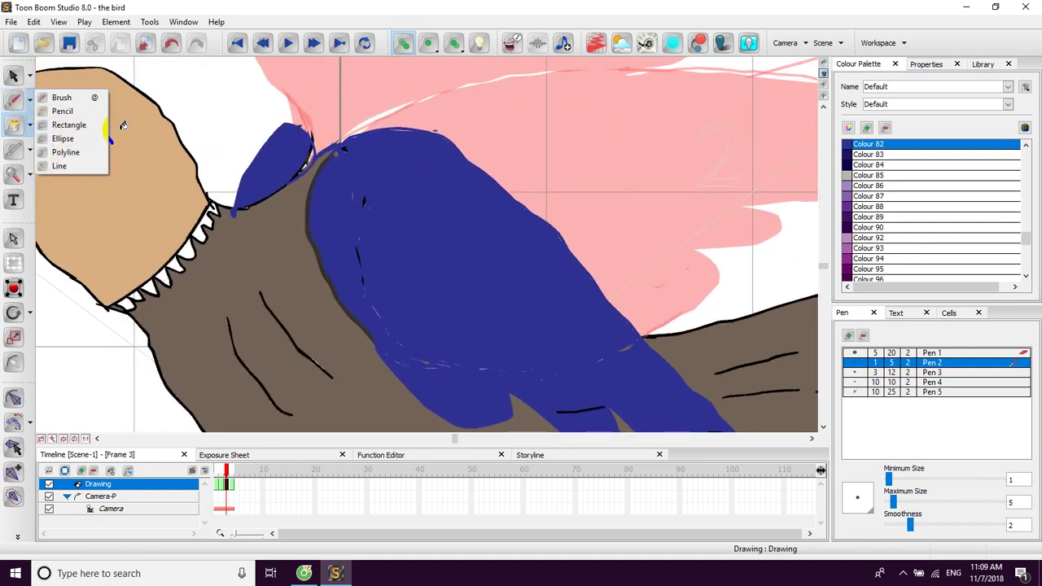
pyautogui.click(61, 98)
pyautogui.moveTo(289, 123); pyautogui.dragTo(359, 133)
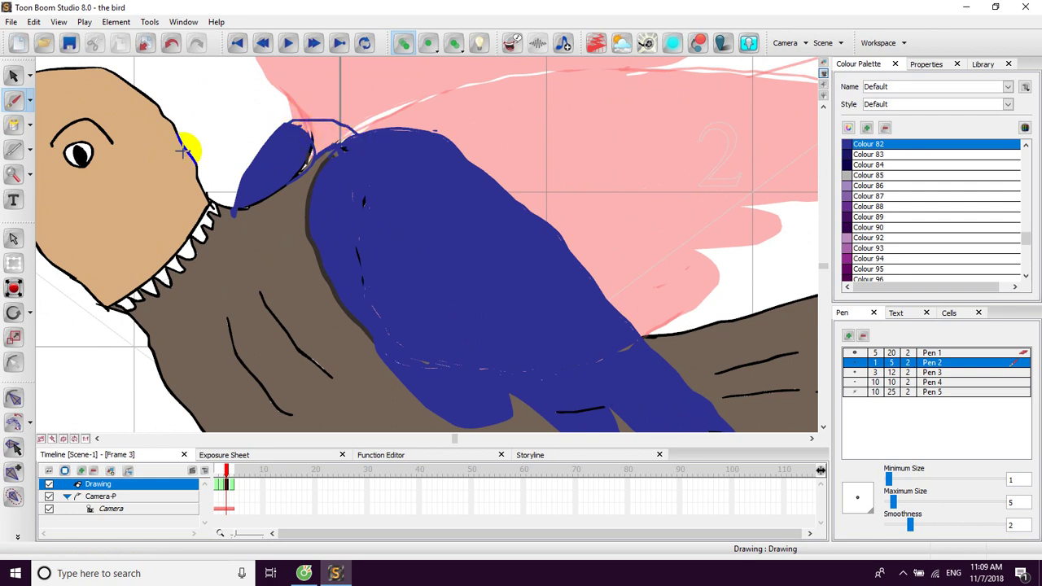
pyautogui.hotkey('ctrl', 'z')
pyautogui.click(14, 124)
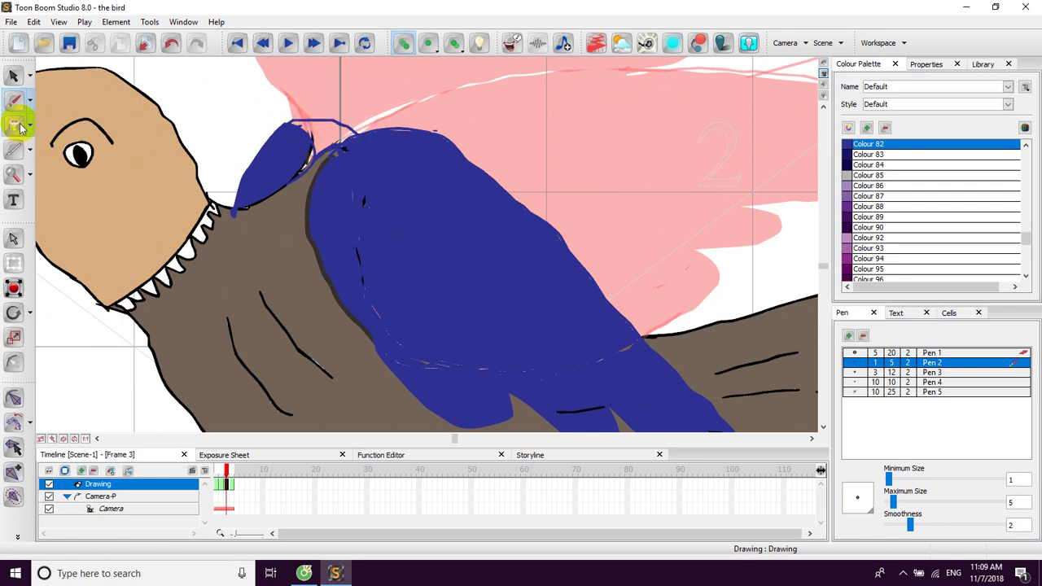
pyautogui.click(321, 135)
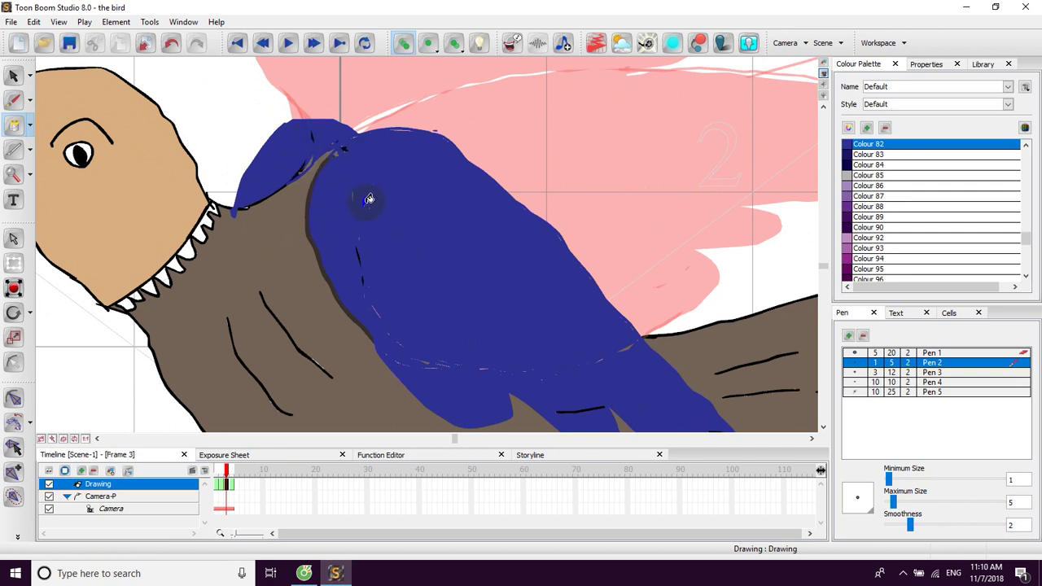
# Brush curved feather lines in Colour 12 across the near wing and the far wing's hump in frame 3.
pyautogui.click(13, 99)
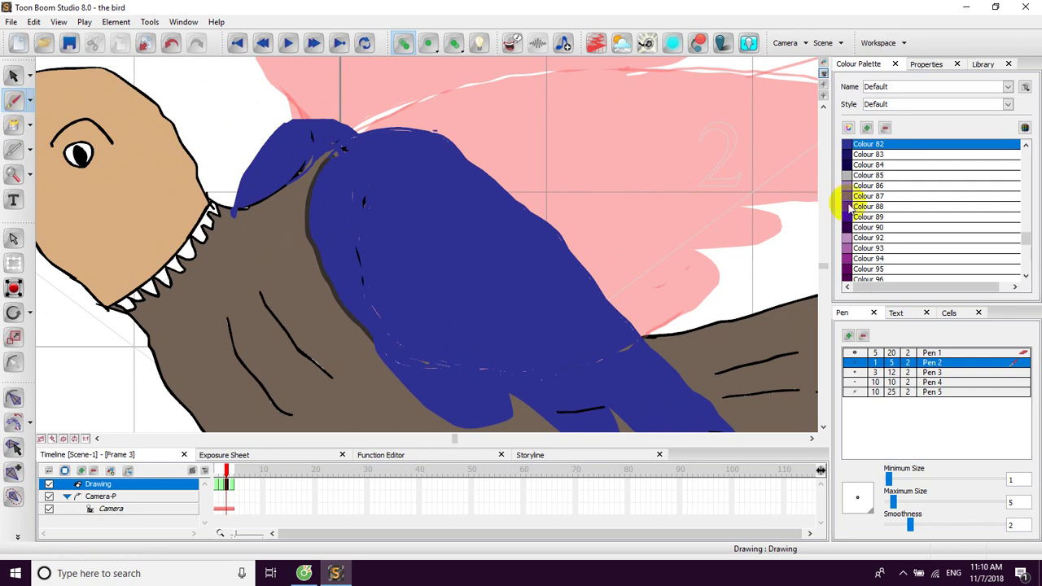
pyautogui.moveTo(1023, 228); pyautogui.dragTo(1026, 169)
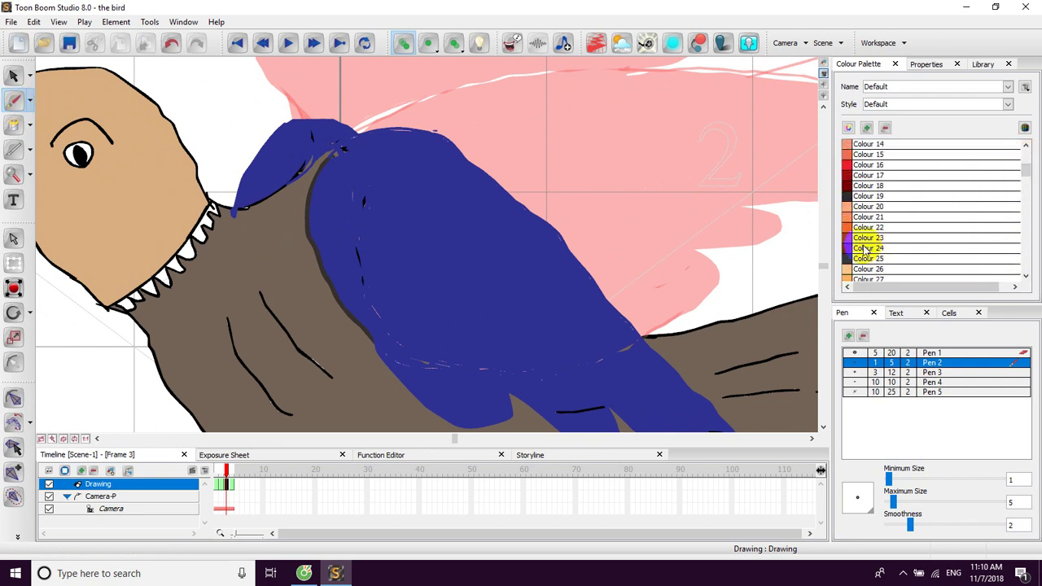
pyautogui.click(849, 240)
pyautogui.moveTo(1025, 168); pyautogui.dragTo(1019, 149)
pyautogui.click(851, 252)
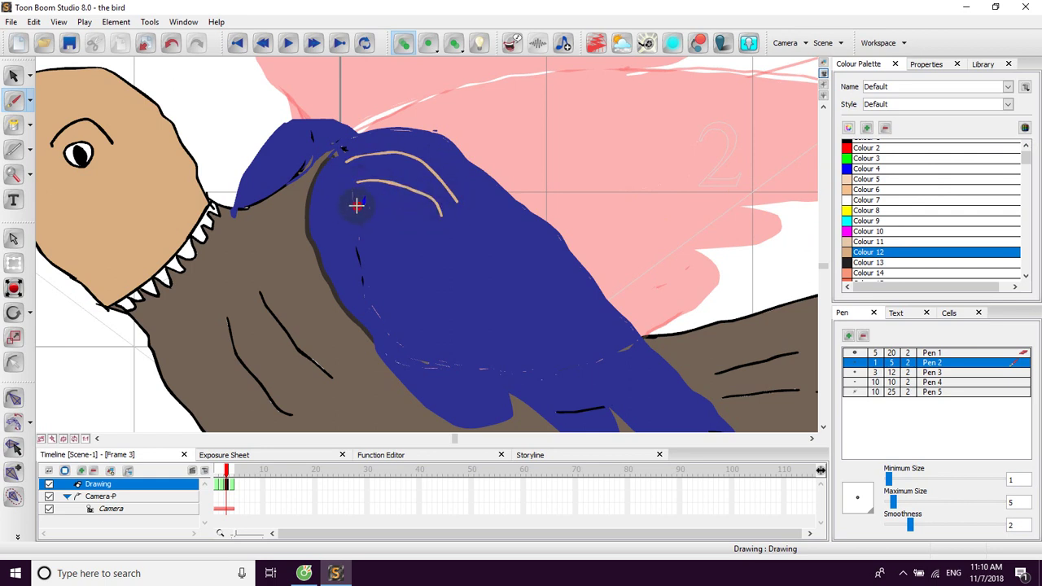
pyautogui.moveTo(476, 257); pyautogui.dragTo(401, 162)
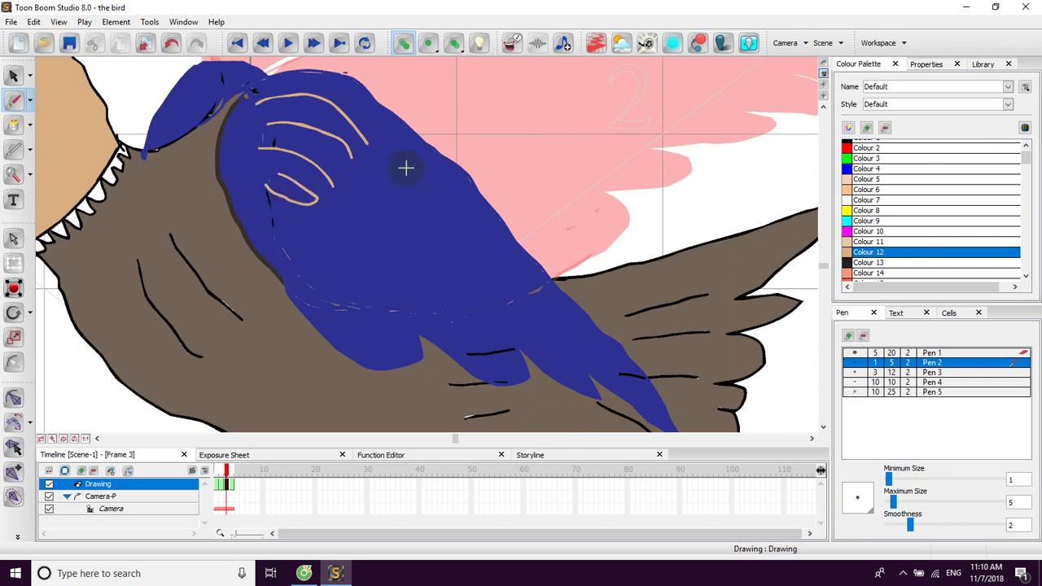
pyautogui.moveTo(392, 207); pyautogui.dragTo(420, 247)
pyautogui.moveTo(364, 248); pyautogui.dragTo(444, 323)
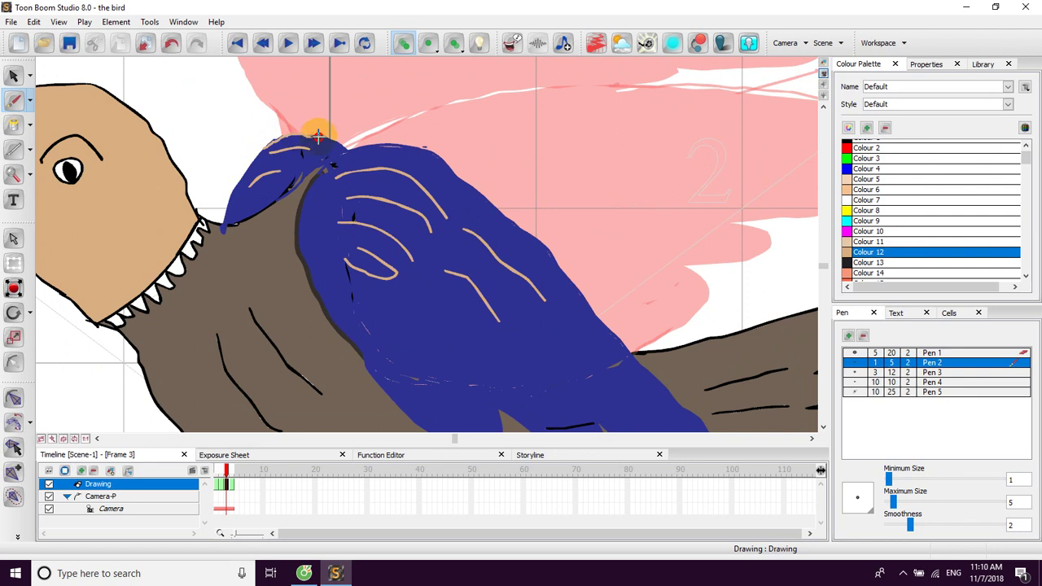
# Turn off onion skinning and go to frame 1 of the Drawing element.
pyautogui.scroll(-2, 383, 204)
pyautogui.hscroll(1, 382, 204)
pyautogui.scroll(-1, 378, 207)
pyautogui.click(404, 45)
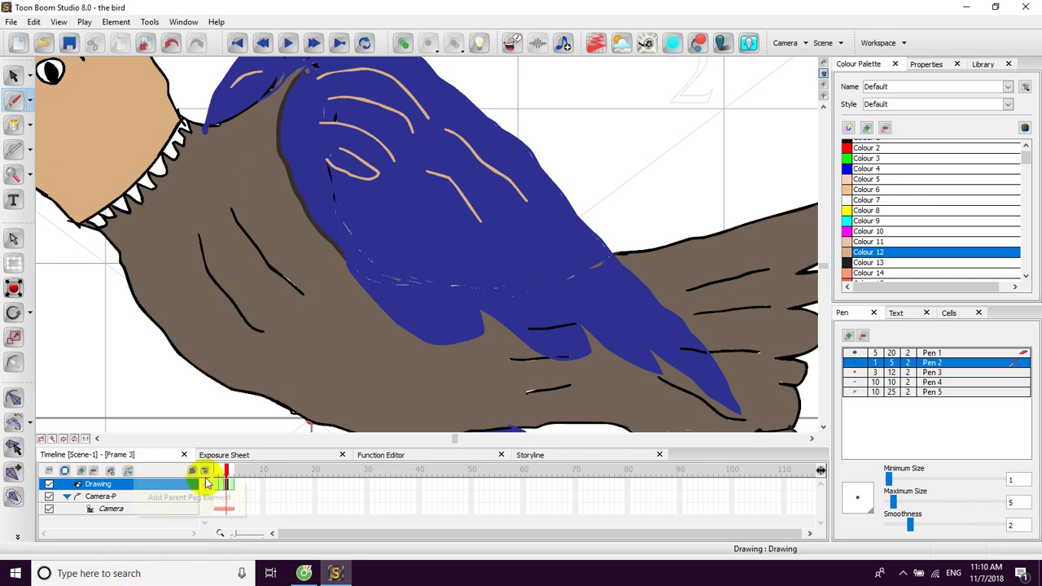
pyautogui.moveTo(229, 471)
pyautogui.mouseDown()
pyautogui.moveTo(205, 468)
pyautogui.moveTo(218, 480)
pyautogui.mouseUp()
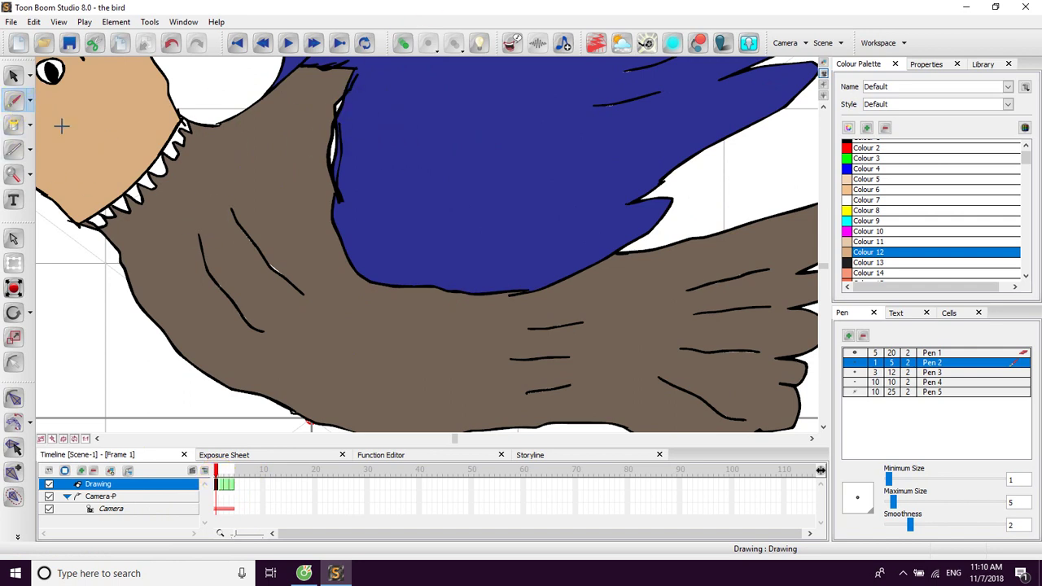
pyautogui.click(30, 125)
pyautogui.click(70, 121)
pyautogui.click(338, 151)
pyautogui.click(333, 148)
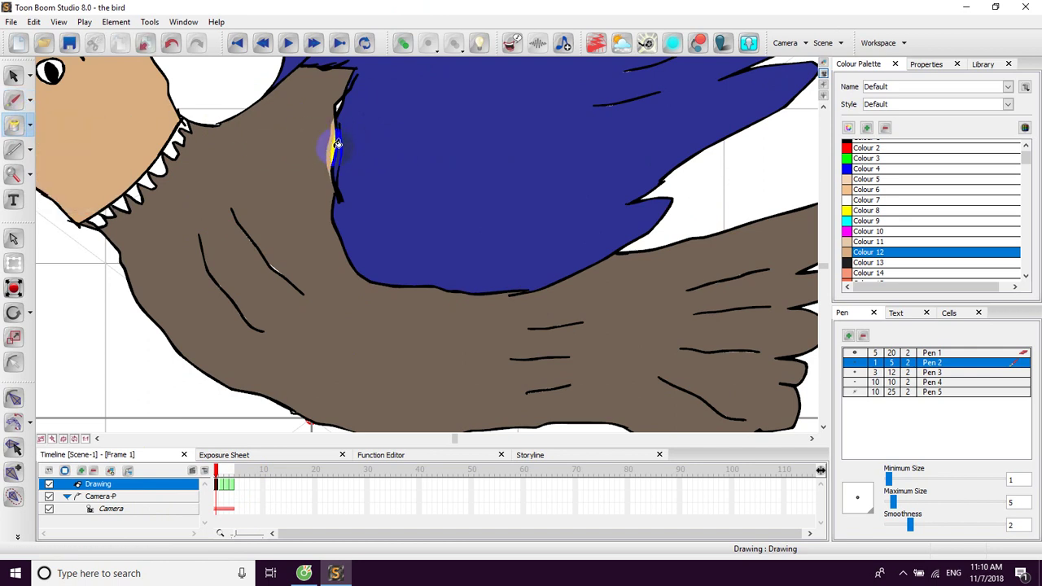
pyautogui.hotkey('ctrl', 'z')
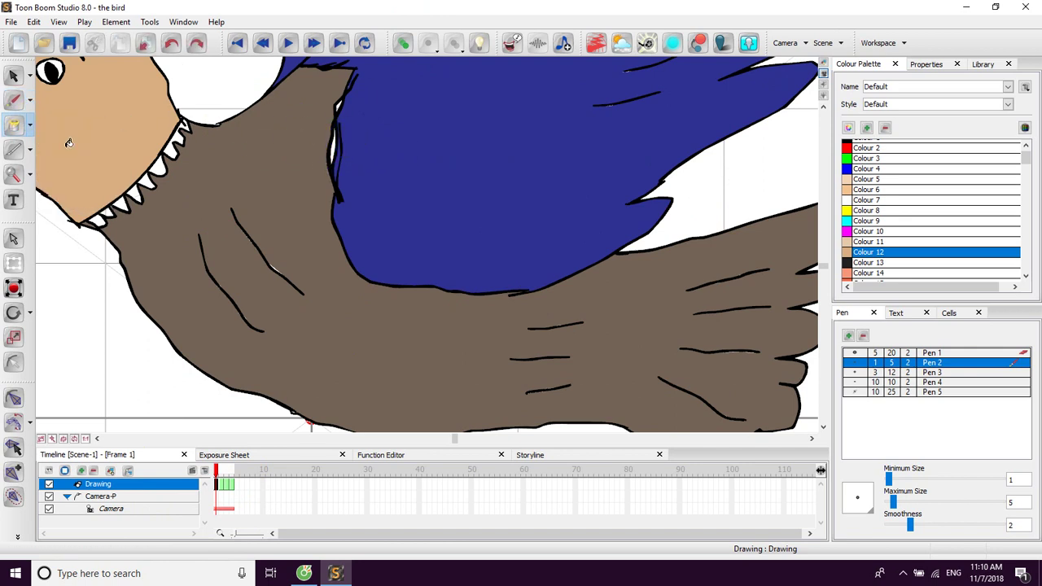
# Sample Colour 82 with the Dropper and paint the white gaps along the wing's front edge in frame 1.
pyautogui.click(30, 124)
pyautogui.click(65, 163)
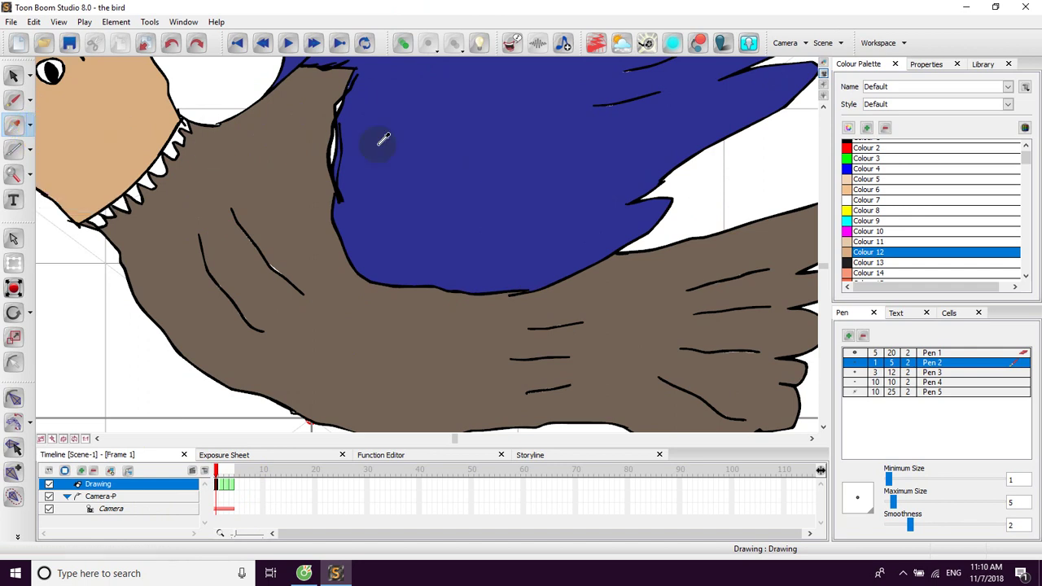
pyautogui.click(184, 145)
pyautogui.click(30, 127)
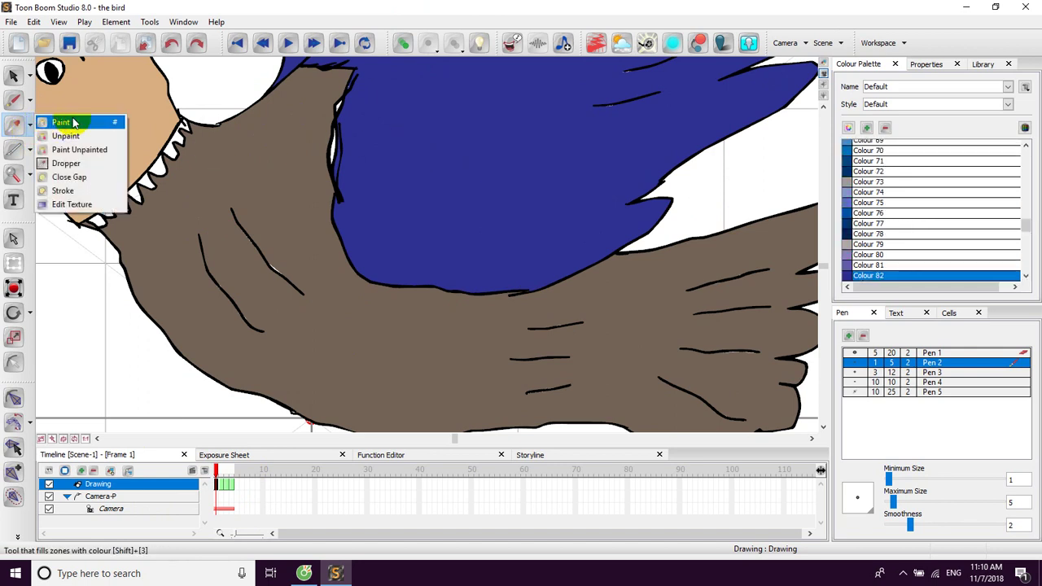
pyautogui.click(70, 121)
pyautogui.click(345, 142)
pyautogui.click(342, 120)
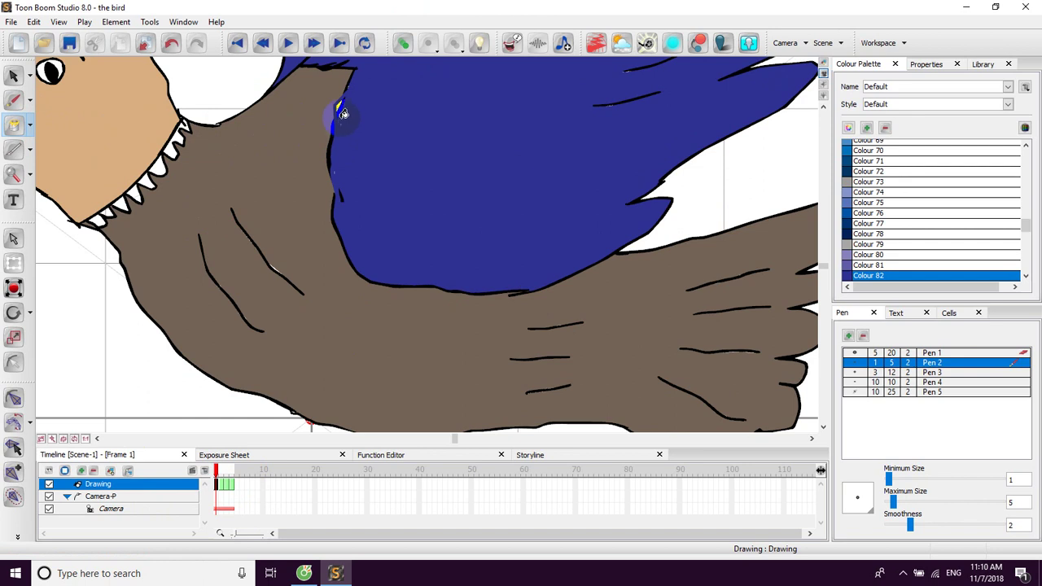
# In frame 2, paint the near wing's front and lower outline and the white gaps beneath it with Colour 82.
pyautogui.click(222, 484)
pyautogui.click(382, 275)
pyautogui.click(449, 283)
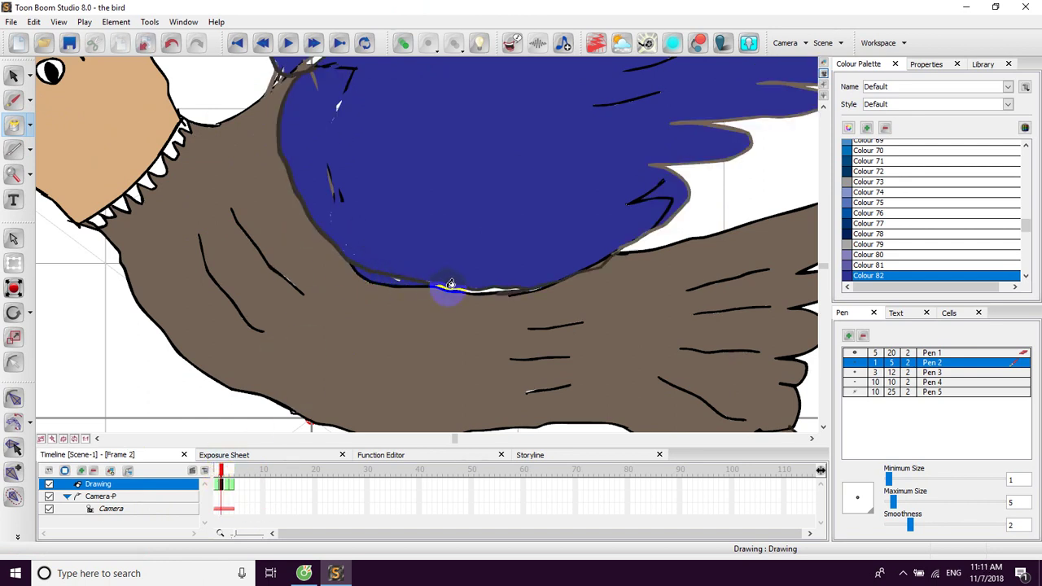
pyautogui.click(495, 287)
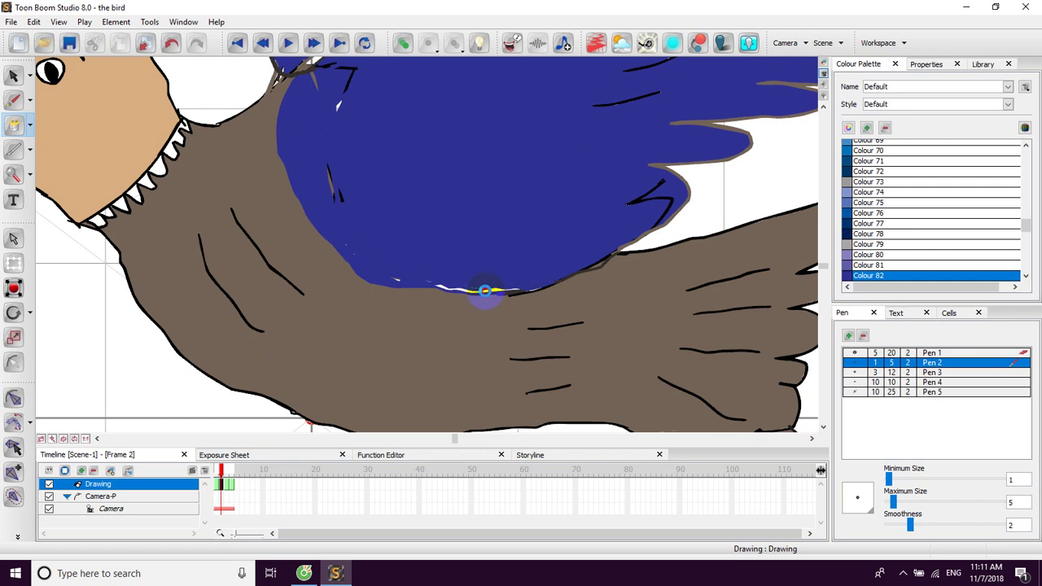
# Paint the thin gaps along the line between the two raised wings in frame 2 with Colour 82.
pyautogui.moveTo(456, 185); pyautogui.dragTo(465, 273)
pyautogui.moveTo(372, 142); pyautogui.dragTo(363, 186)
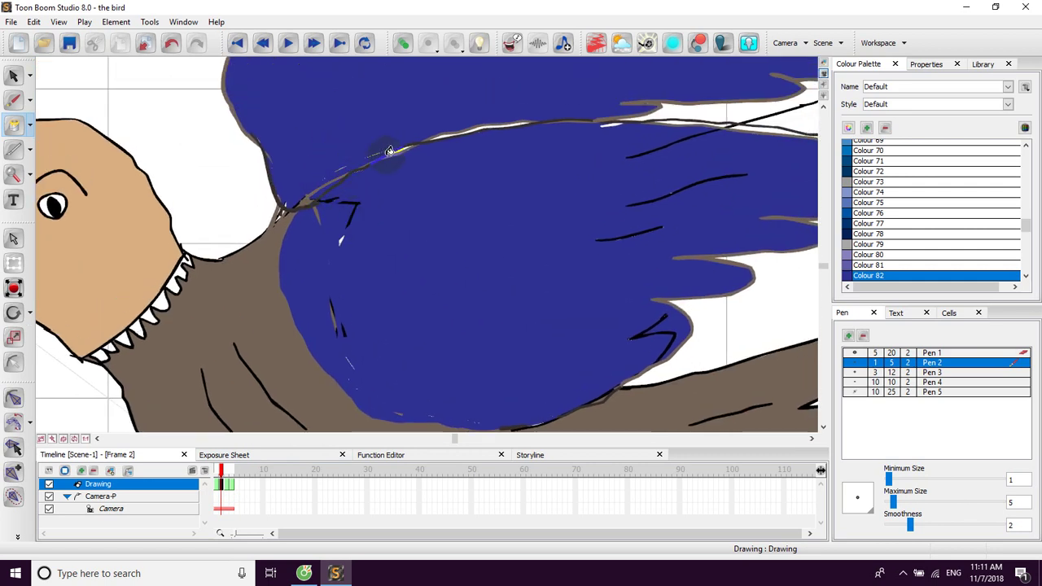
pyautogui.click(470, 127)
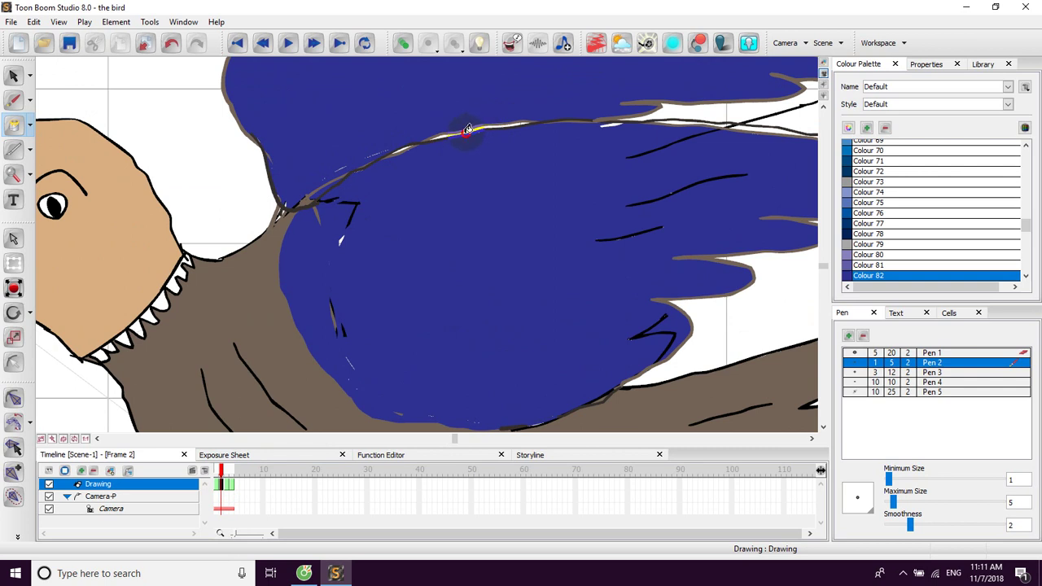
pyautogui.moveTo(521, 183); pyautogui.dragTo(416, 103)
# Go to the empty frame 4 and turn on onion skinning with the whole bird in view.
pyautogui.click(227, 485)
pyautogui.moveTo(345, 263); pyautogui.dragTo(376, 140)
pyautogui.click(232, 481)
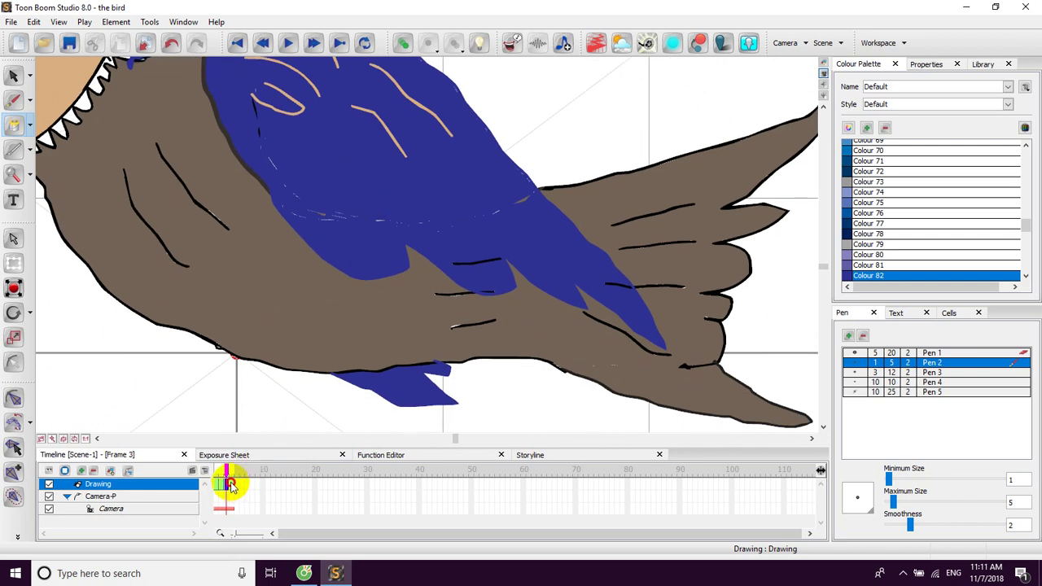
pyautogui.click(402, 42)
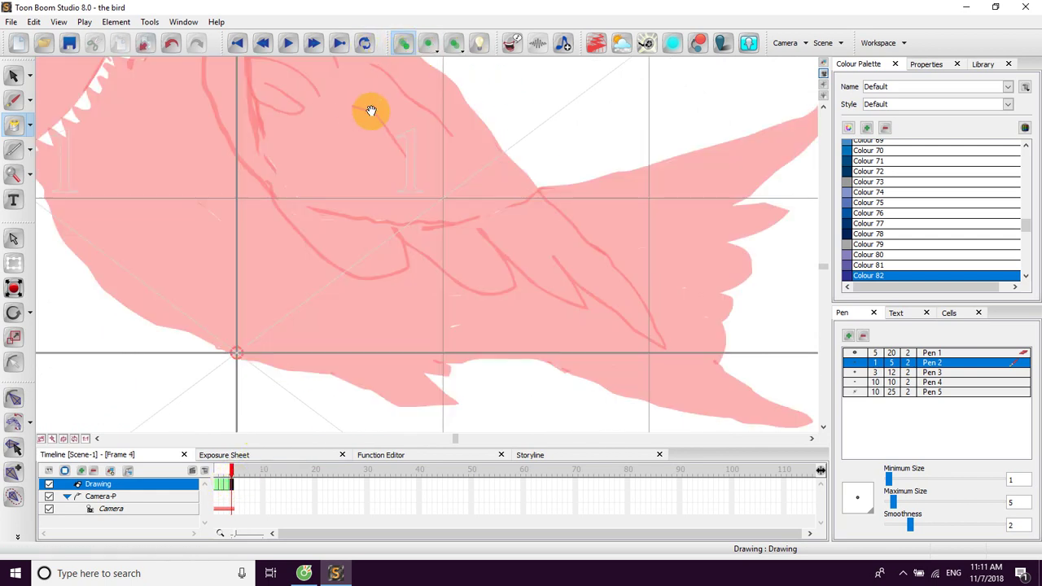
pyautogui.moveTo(362, 169); pyautogui.dragTo(464, 267)
pyautogui.scroll(-3, 464, 267)
# Select the whole bird drawing in frame 3 and copy it.
pyautogui.click(225, 484)
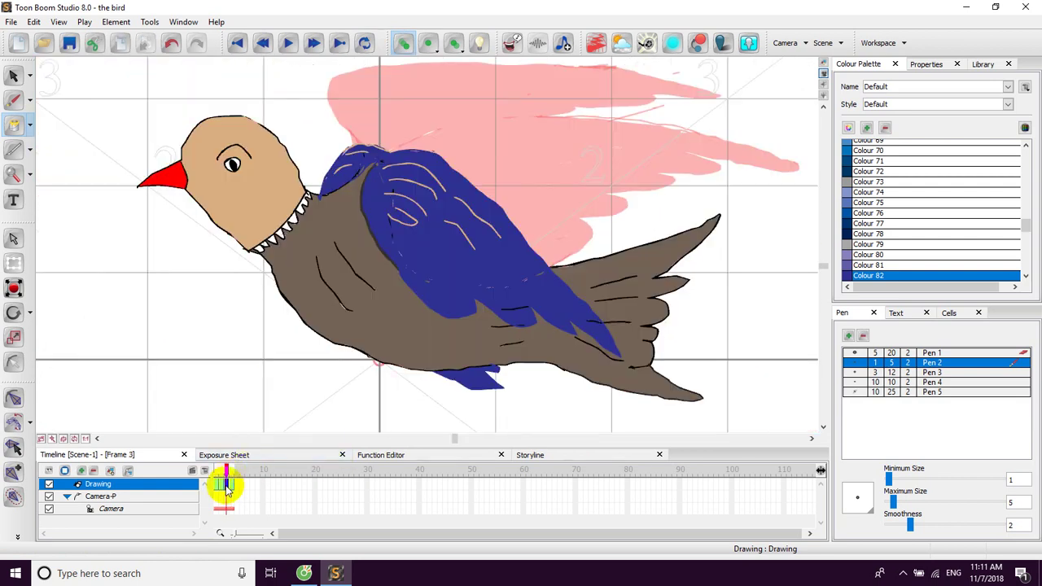
pyautogui.click(13, 75)
pyautogui.moveTo(117, 88)
pyautogui.mouseDown()
pyautogui.moveTo(670, 421)
pyautogui.moveTo(748, 441)
pyautogui.mouseUp()
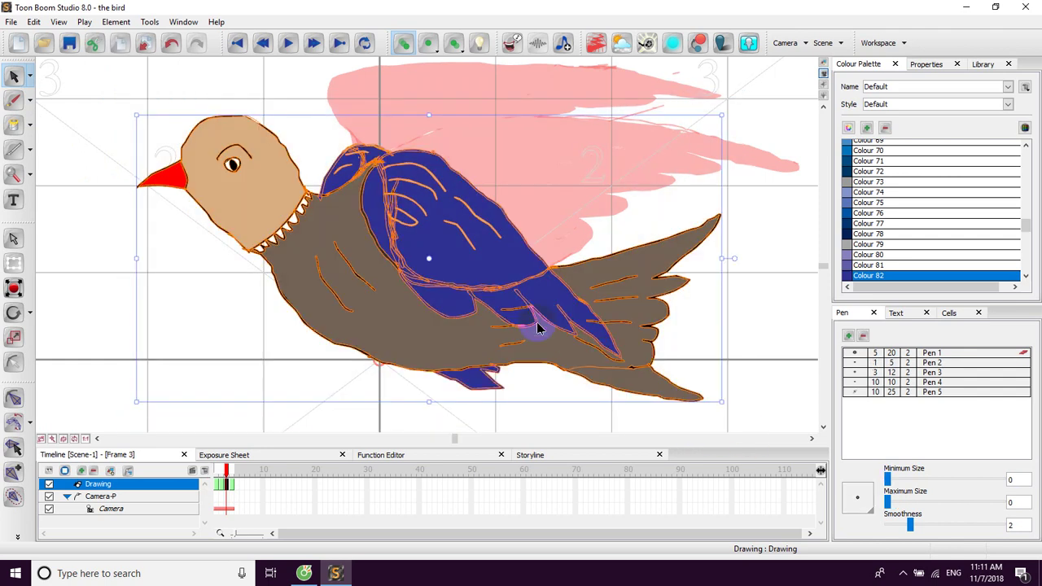
pyautogui.rightClick(460, 274)
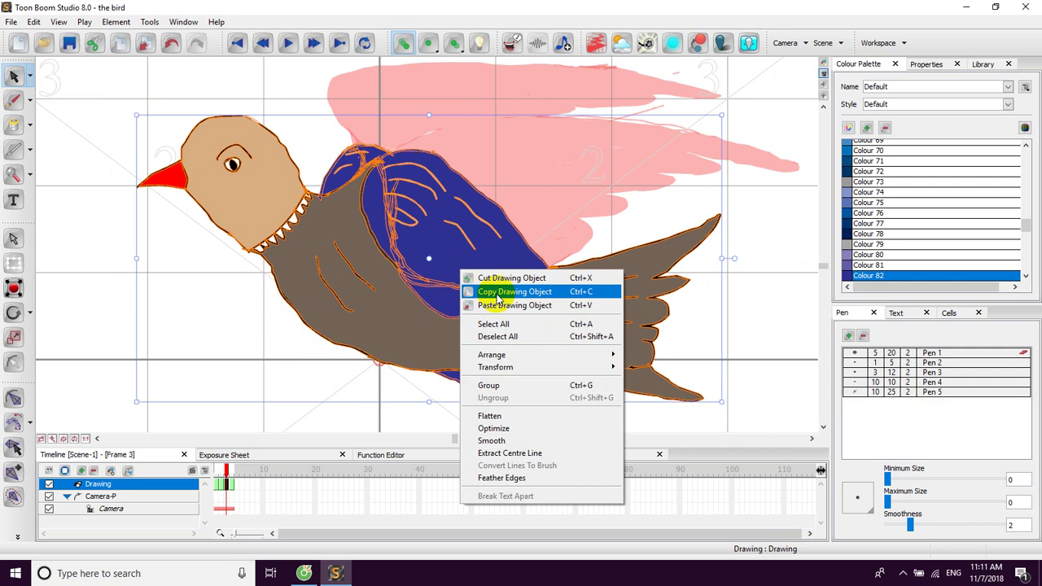
pyautogui.click(498, 293)
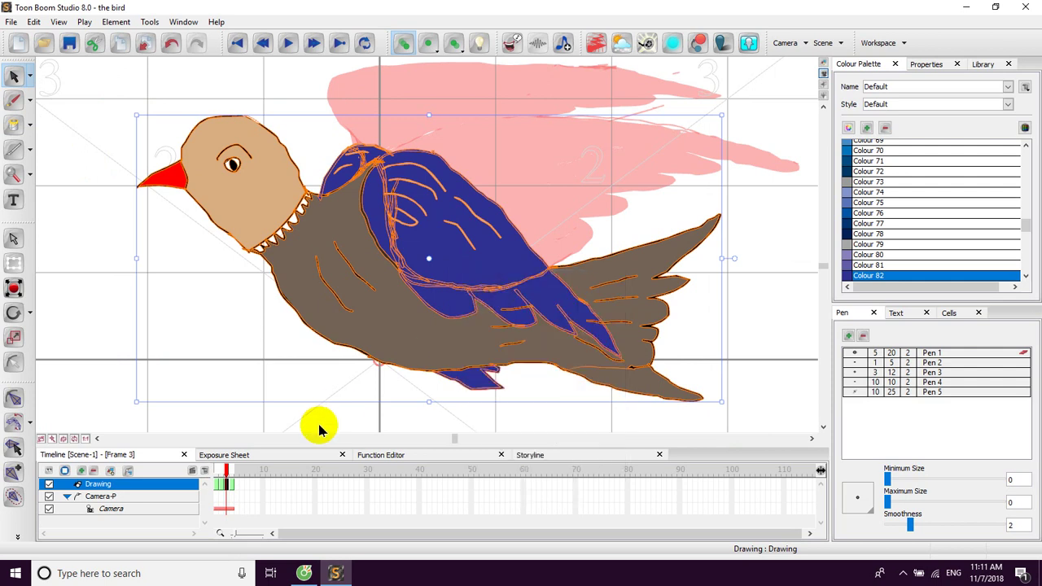
# Paste the copied bird into frame 4 and deselect it.
pyautogui.click(232, 487)
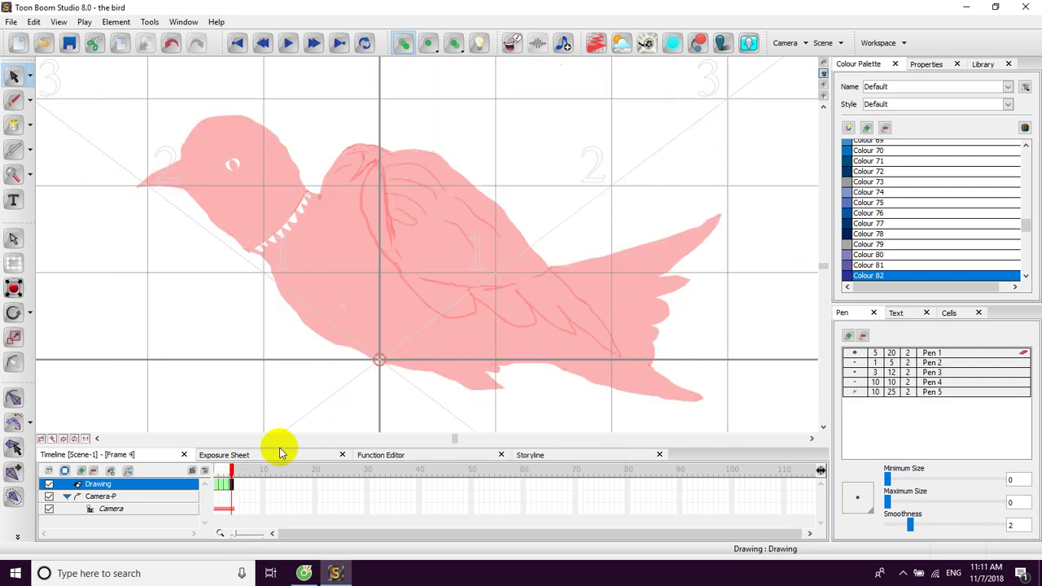
pyautogui.rightClick(595, 153)
pyautogui.click(606, 190)
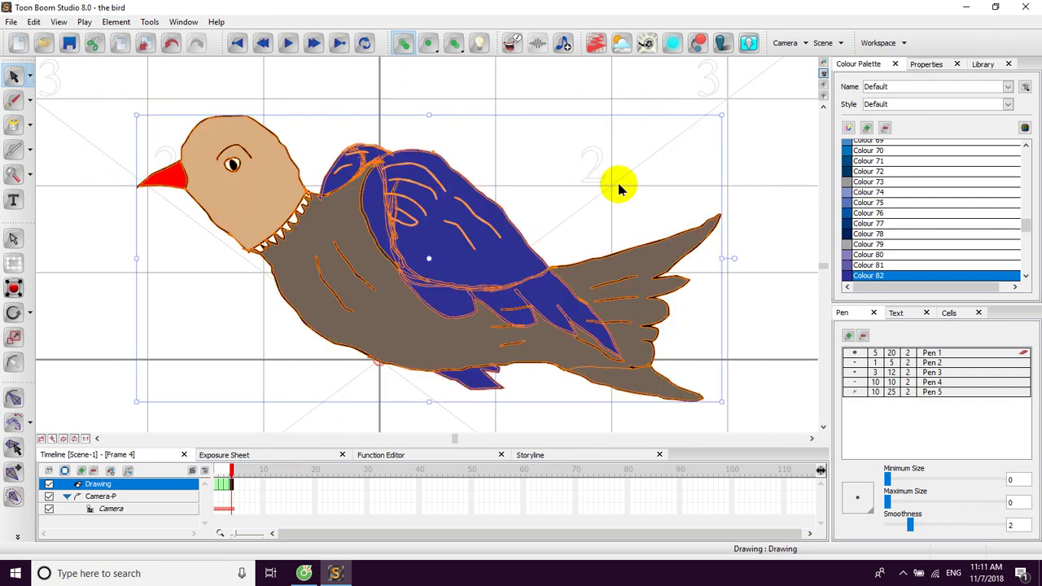
pyautogui.moveTo(574, 207); pyautogui.dragTo(566, 148)
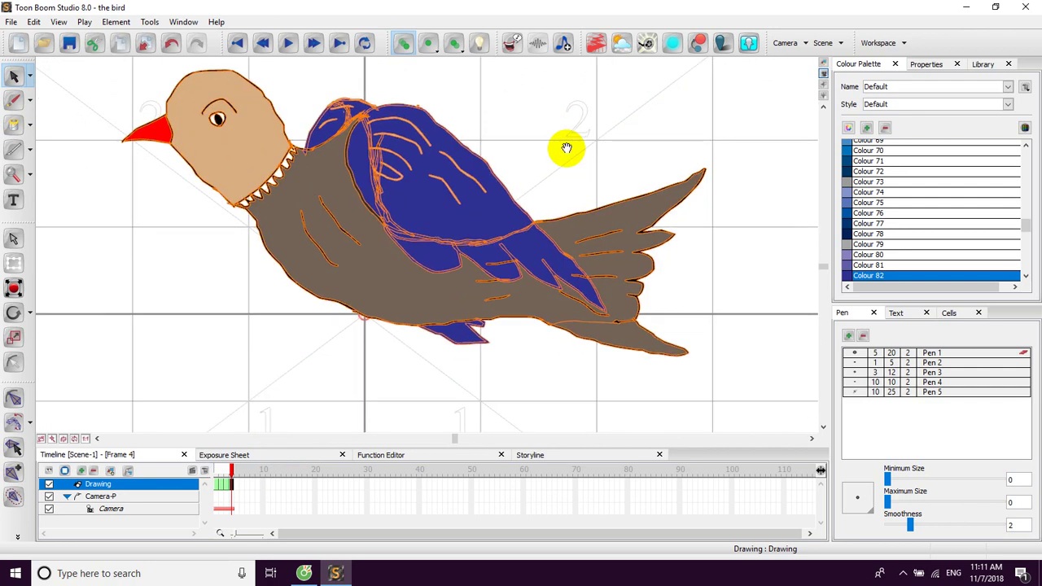
pyautogui.click(342, 133)
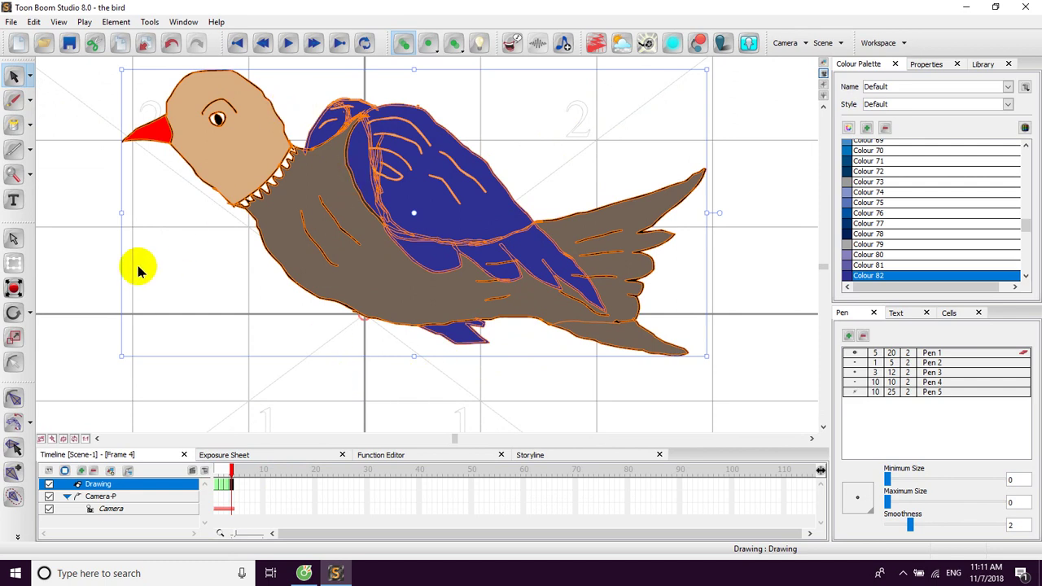
pyautogui.press('space')
pyautogui.moveTo(180, 237); pyautogui.dragTo(177, 264)
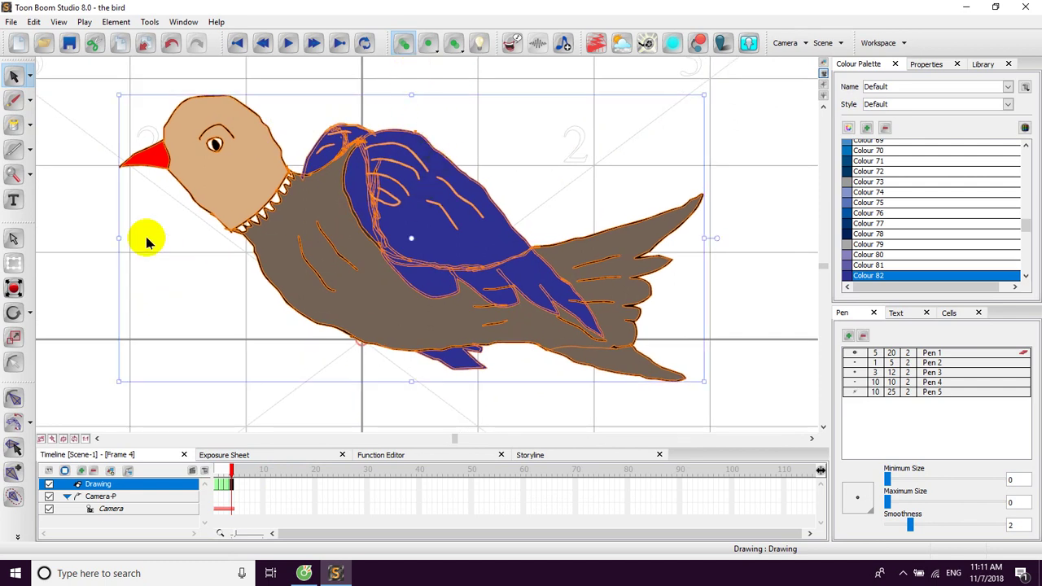
pyautogui.click(83, 234)
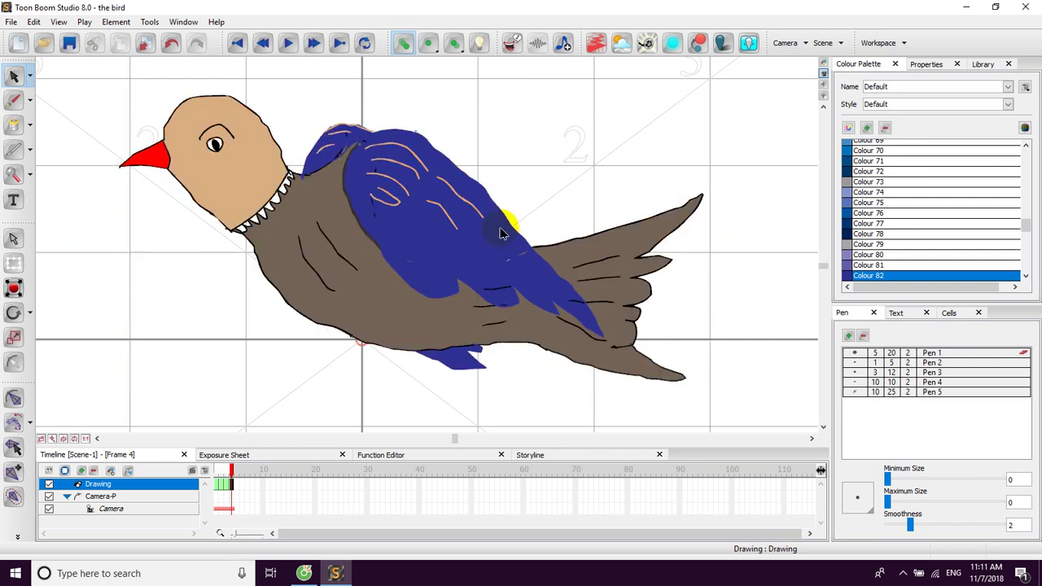
# Delete the near wing's blue fill areas and feather tips from the bird in frame 4.
pyautogui.click(501, 256)
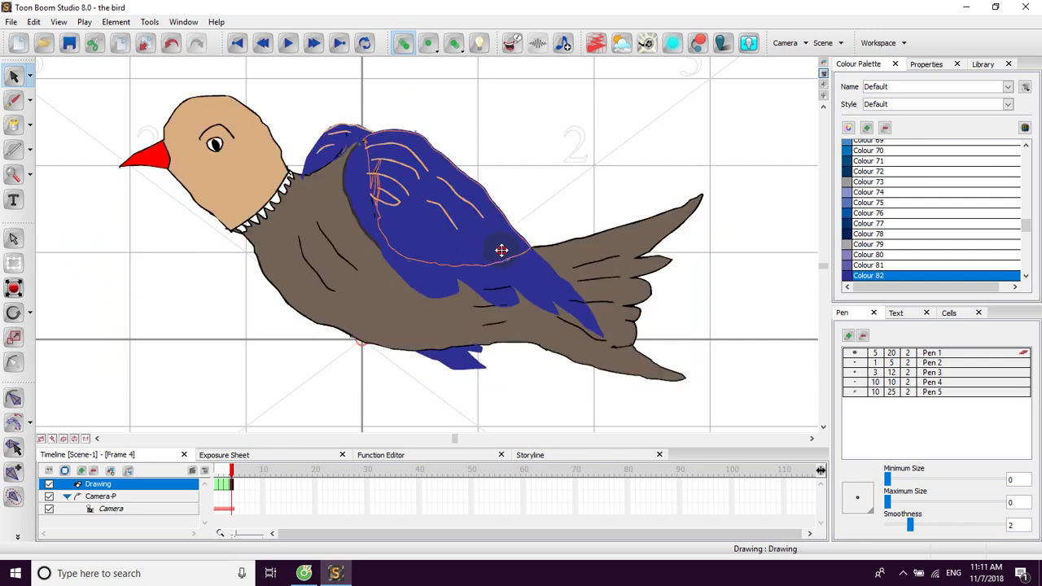
pyautogui.click(548, 295)
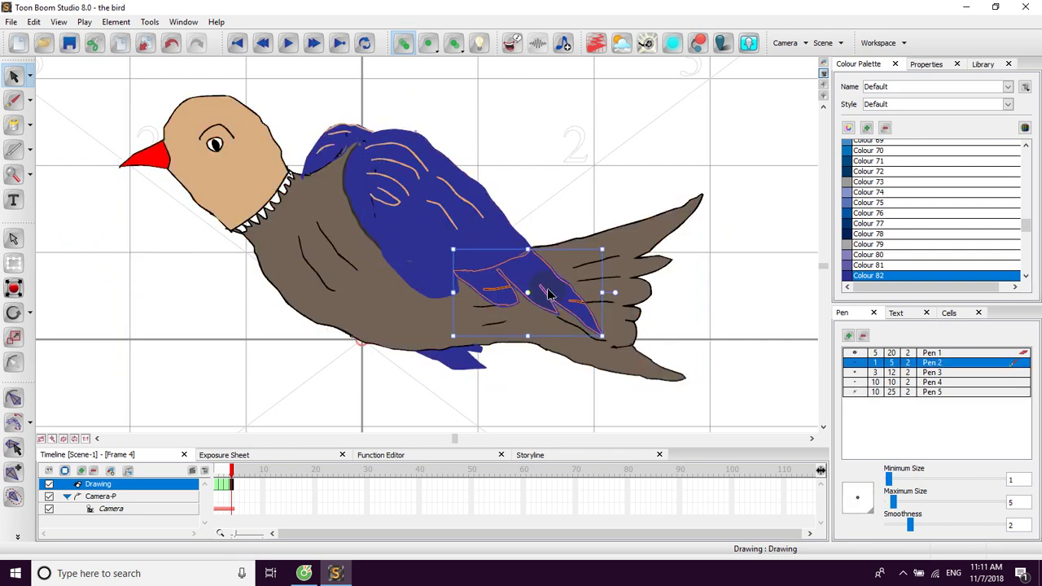
pyautogui.press('Delete')
pyautogui.click(502, 250)
pyautogui.press('Delete')
pyautogui.click(418, 276)
pyautogui.press('Delete')
pyautogui.click(369, 229)
pyautogui.press('Delete')
pyautogui.click(408, 261)
pyautogui.press('Delete')
pyautogui.click(476, 285)
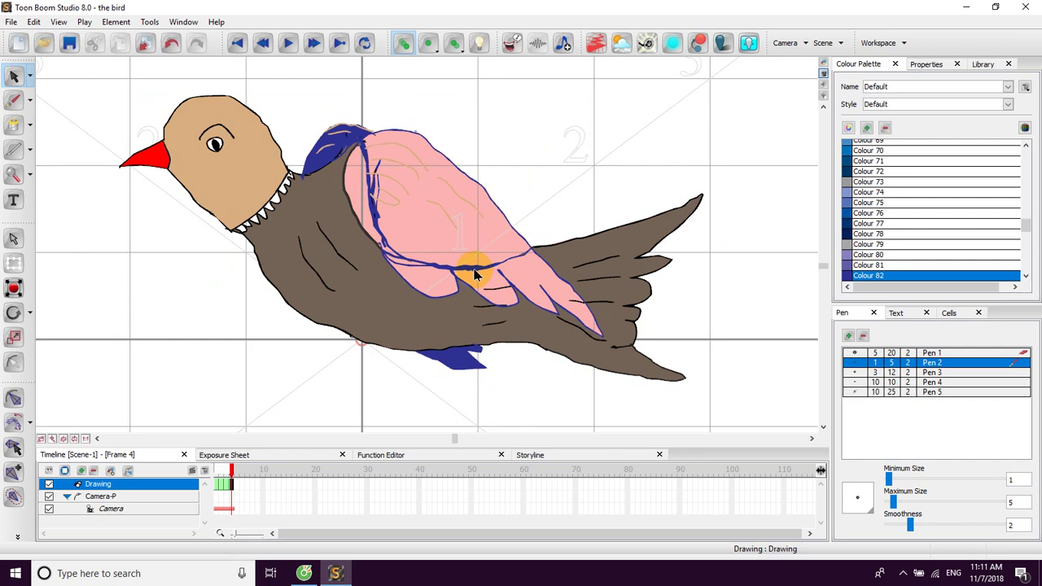
pyautogui.click(361, 163)
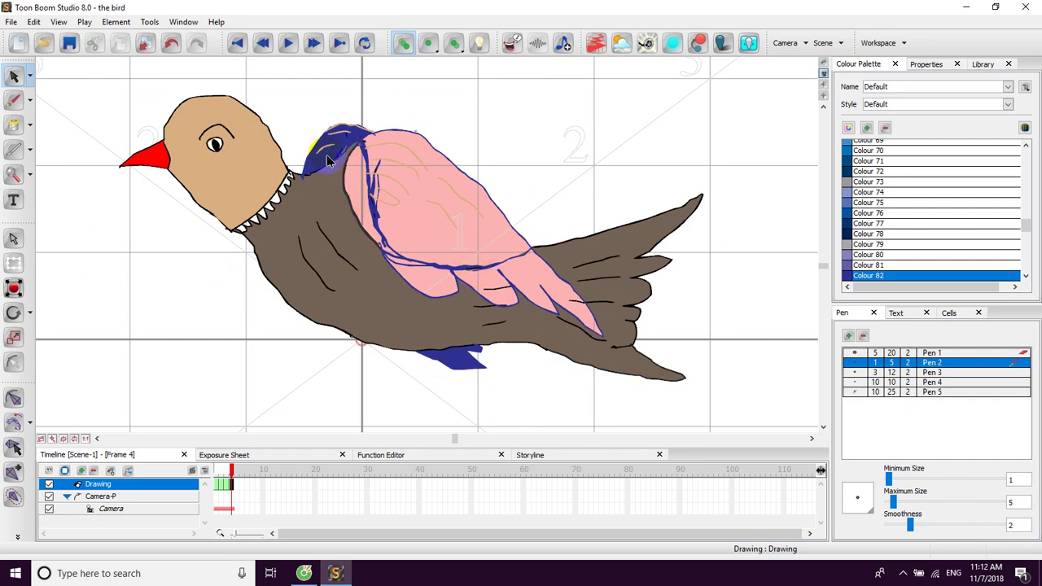
# Delete the far wing's blue hump and its lines by the neck in frame 4.
pyautogui.click(358, 128)
pyautogui.click(326, 114)
pyautogui.moveTo(319, 106); pyautogui.dragTo(349, 141)
pyautogui.press('Delete')
pyautogui.moveTo(317, 109); pyautogui.dragTo(346, 145)
pyautogui.press('Delete')
# Delete the near wing's upper outline and feather lines in frame 4.
pyautogui.moveTo(396, 120); pyautogui.dragTo(448, 176)
pyautogui.press('Delete')
pyautogui.moveTo(380, 114)
pyautogui.mouseDown()
pyautogui.moveTo(422, 162)
pyautogui.moveTo(430, 196)
pyautogui.mouseUp()
pyautogui.press('Delete')
# Delete the long blue strokes along the near wing's front edge in frame 4.
pyautogui.click(358, 169)
pyautogui.moveTo(358, 170); pyautogui.dragTo(407, 209)
pyautogui.click(453, 98)
pyautogui.click(375, 187)
pyautogui.click(374, 189)
pyautogui.press('Delete')
pyautogui.click(379, 196)
pyautogui.press('Delete')
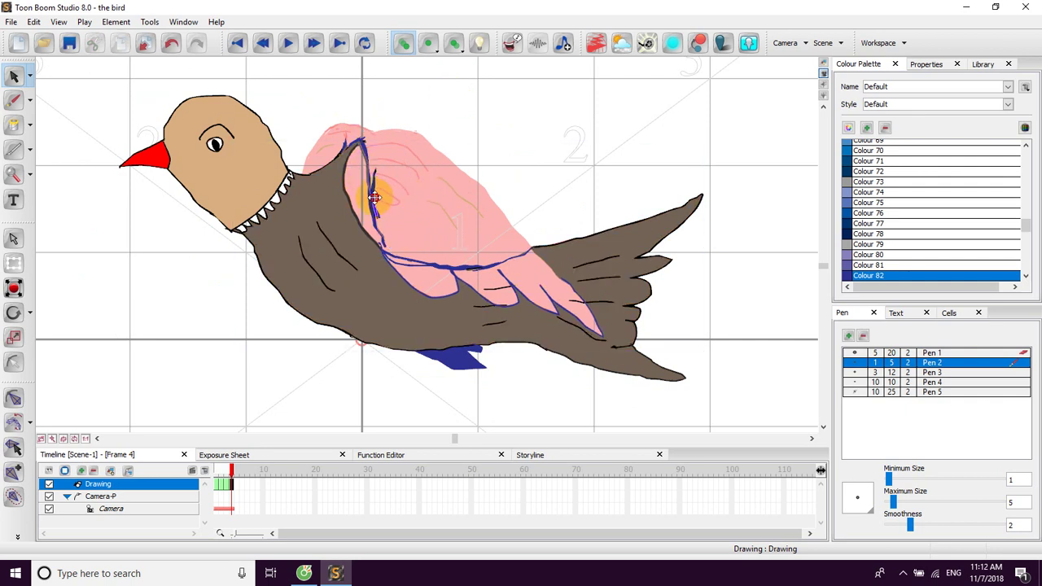
# Delete the remaining short blue line fragments beside the near wing's front edge in frame 4.
pyautogui.click(374, 209)
pyautogui.press('Delete')
pyautogui.click(375, 205)
pyautogui.press('Delete')
pyautogui.click(372, 195)
pyautogui.press('Delete')
pyautogui.click(372, 202)
pyautogui.press('Delete')
pyautogui.click(369, 190)
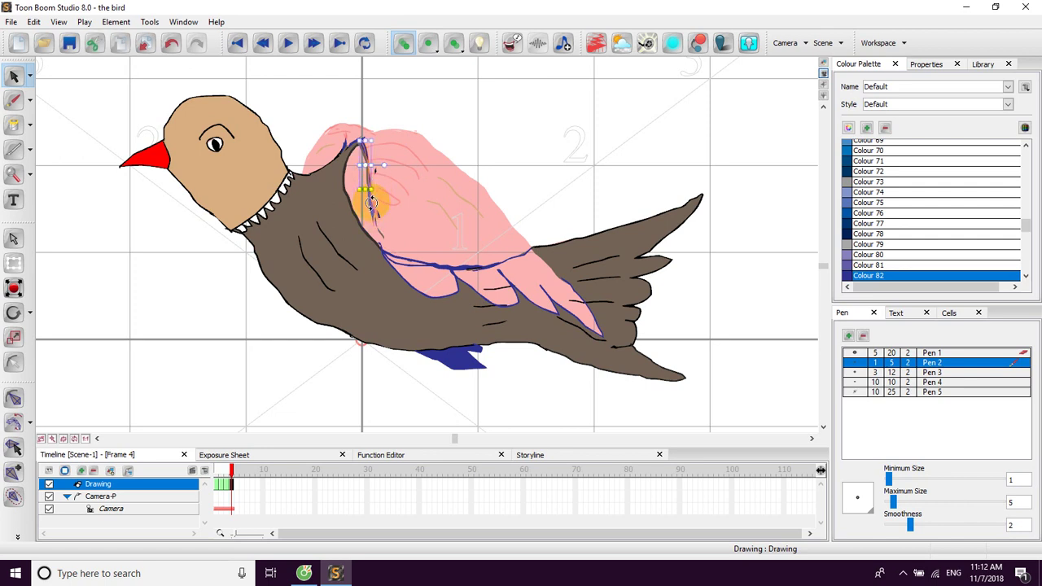
pyautogui.press('Delete')
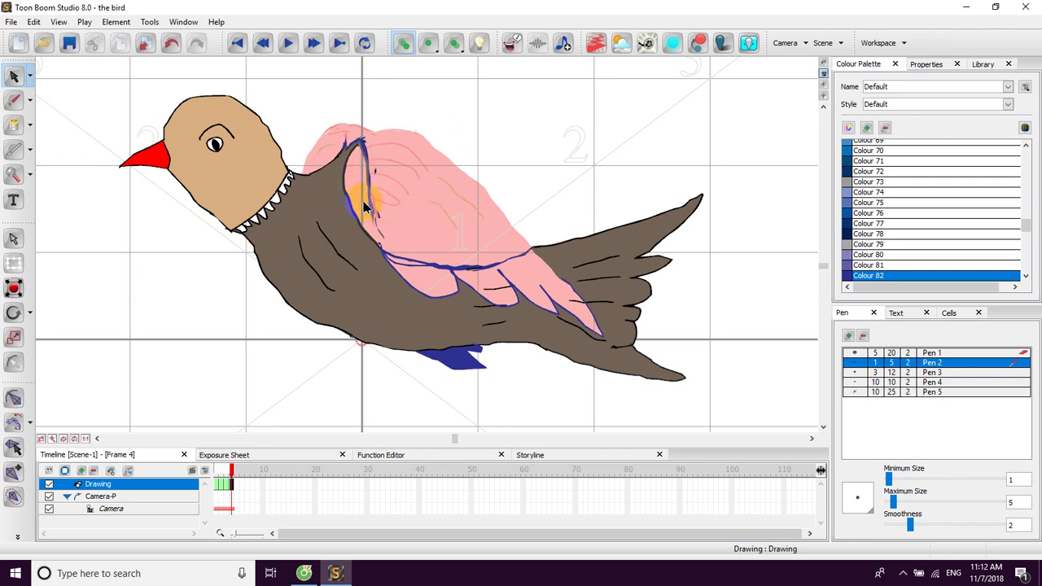
# Try to delete one more fragment at the wing's front edge and undo the deletion.
pyautogui.click(372, 205)
pyautogui.press('Delete')
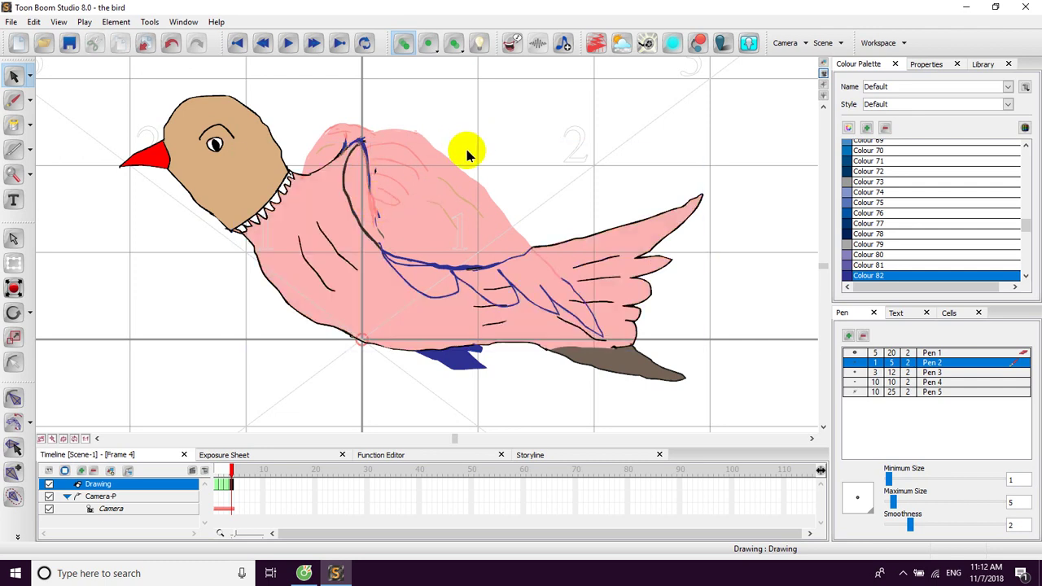
pyautogui.hotkey('ctrl', 'z')
# Delete the far wing's blue tip and its outline below the bird's belly in frame 4.
pyautogui.moveTo(751, 252); pyautogui.dragTo(717, 235)
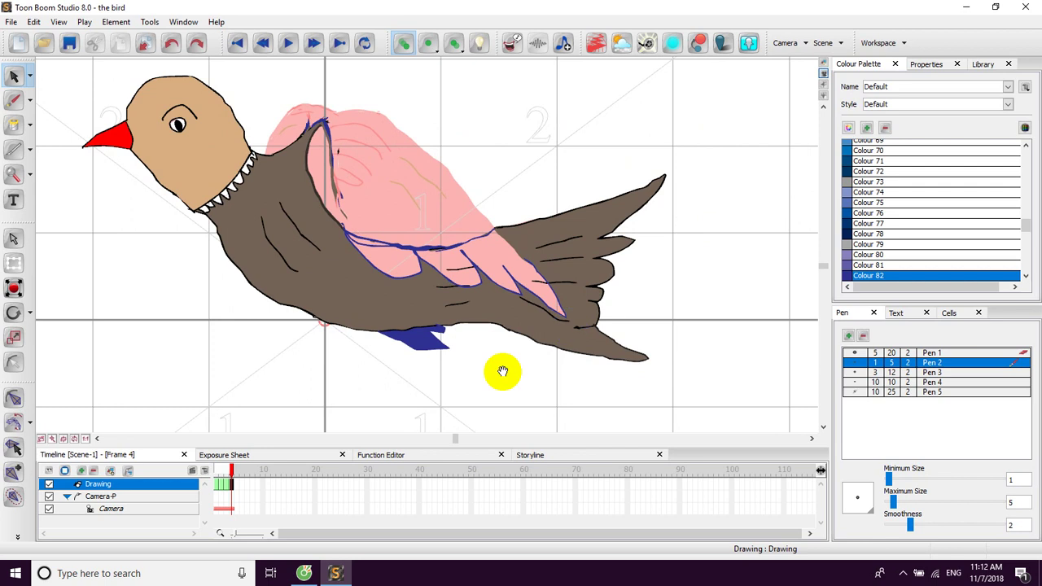
pyautogui.click(422, 338)
pyautogui.press('Delete')
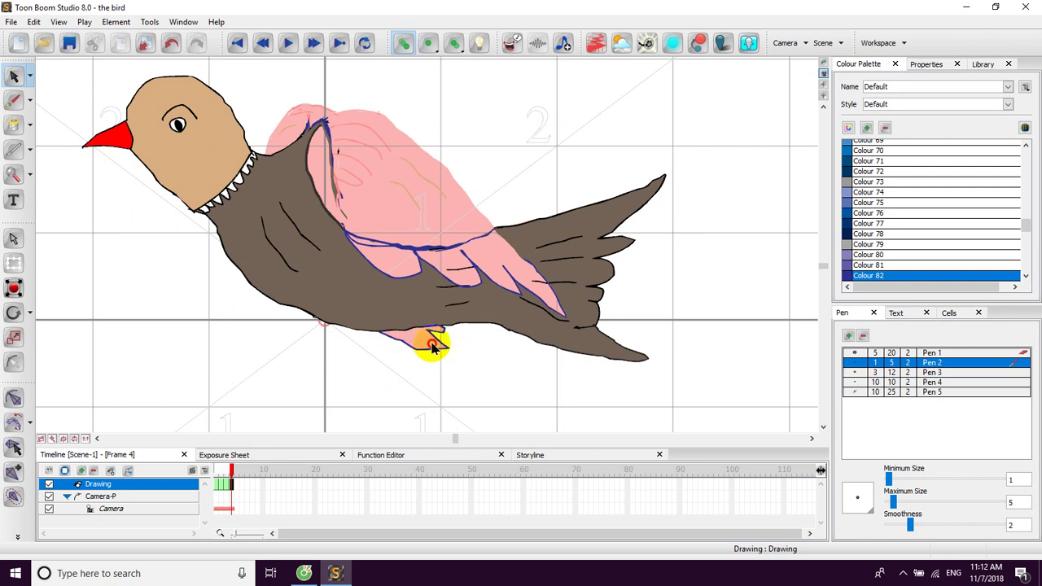
pyautogui.click(432, 339)
pyautogui.press('Delete')
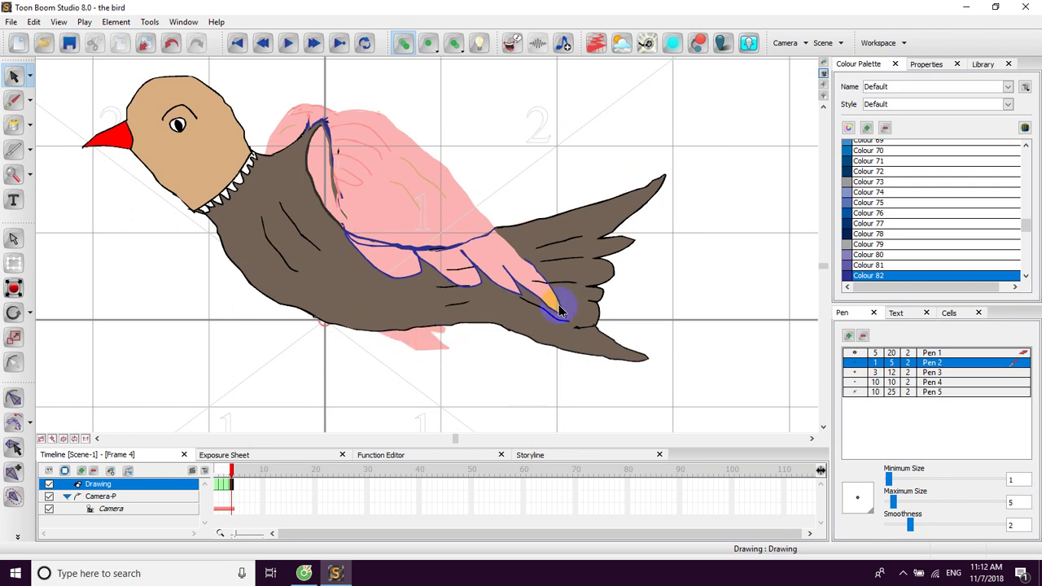
# Try drawing a downward-pointing near wing with two feather lines in Colour 82 using the Pen tool.
pyautogui.moveTo(553, 139); pyautogui.dragTo(584, 189)
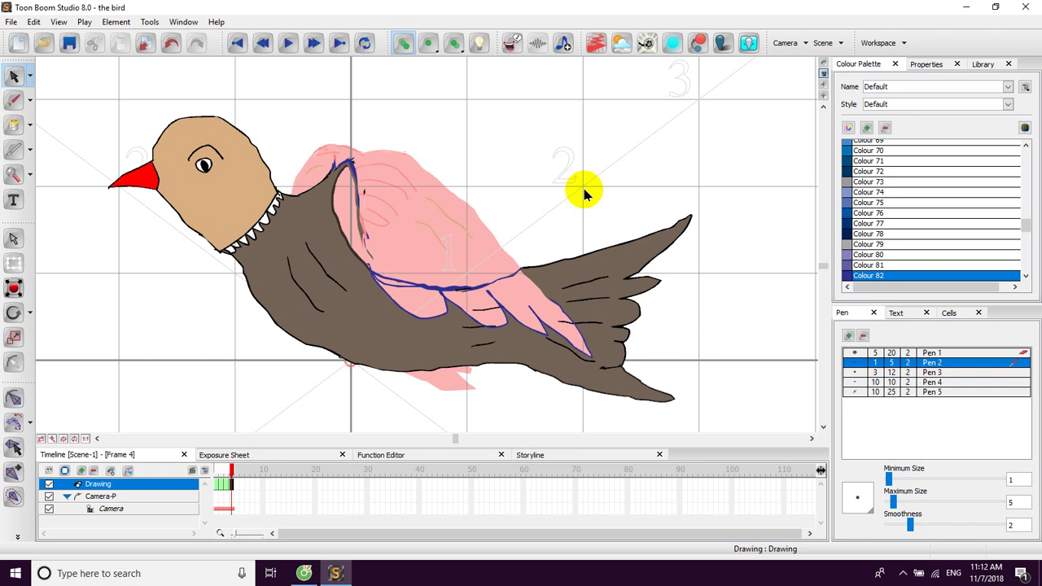
pyautogui.click(13, 99)
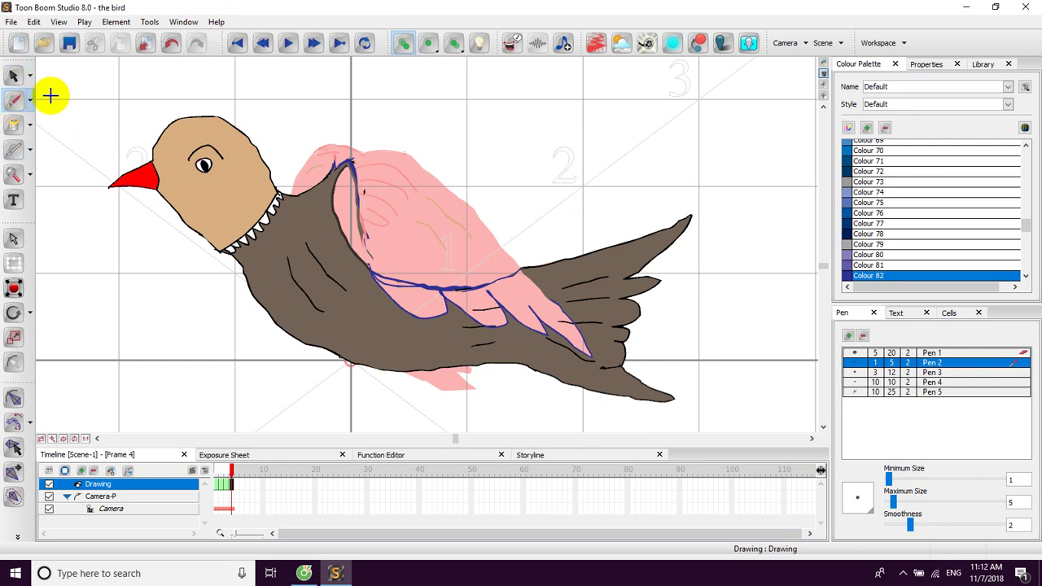
pyautogui.moveTo(317, 149)
pyautogui.mouseDown()
pyautogui.moveTo(314, 110)
pyautogui.moveTo(344, 134)
pyautogui.moveTo(312, 96)
pyautogui.moveTo(294, 103)
pyautogui.moveTo(341, 73)
pyautogui.moveTo(363, 74)
pyautogui.moveTo(414, 102)
pyautogui.moveTo(437, 167)
pyautogui.moveTo(409, 294)
pyautogui.moveTo(361, 414)
pyautogui.moveTo(343, 428)
pyautogui.moveTo(338, 375)
pyautogui.moveTo(331, 394)
pyautogui.moveTo(318, 393)
pyautogui.moveTo(305, 222)
pyautogui.moveTo(295, 207)
pyautogui.moveTo(295, 121)
pyautogui.moveTo(330, 78)
pyautogui.mouseUp()
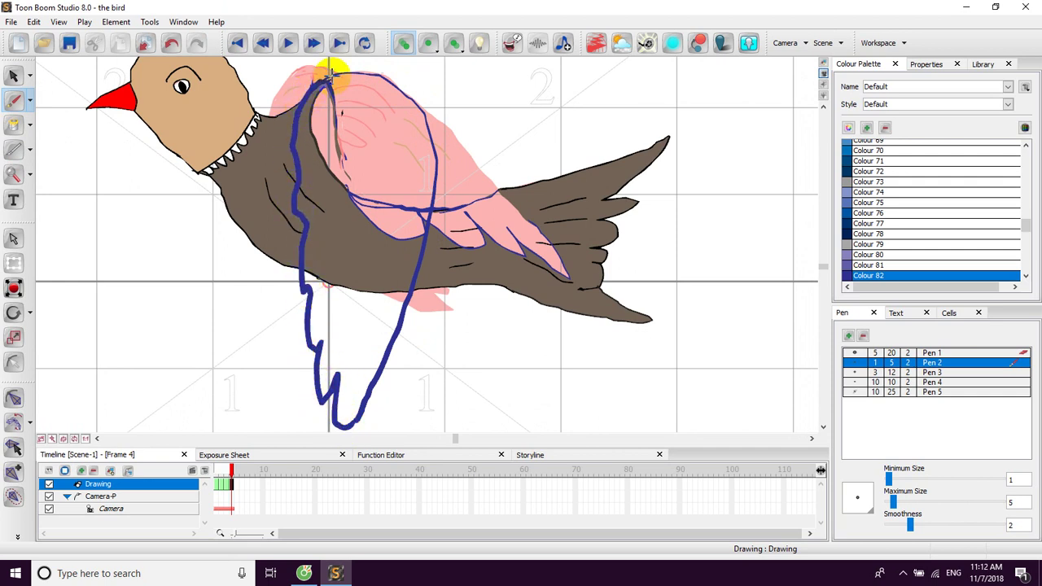
pyautogui.moveTo(381, 256); pyautogui.dragTo(374, 333)
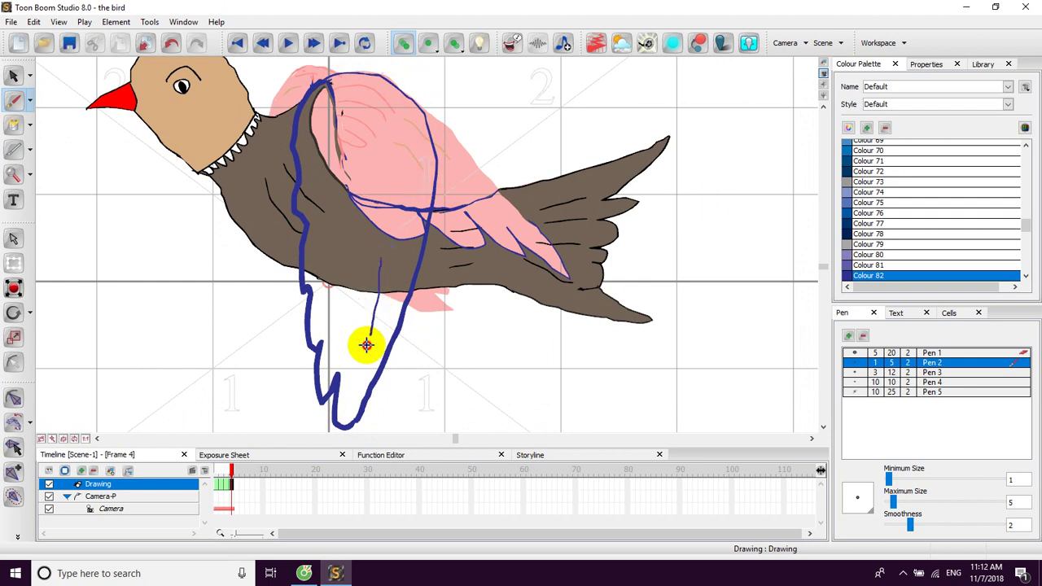
pyautogui.moveTo(357, 257); pyautogui.dragTo(343, 353)
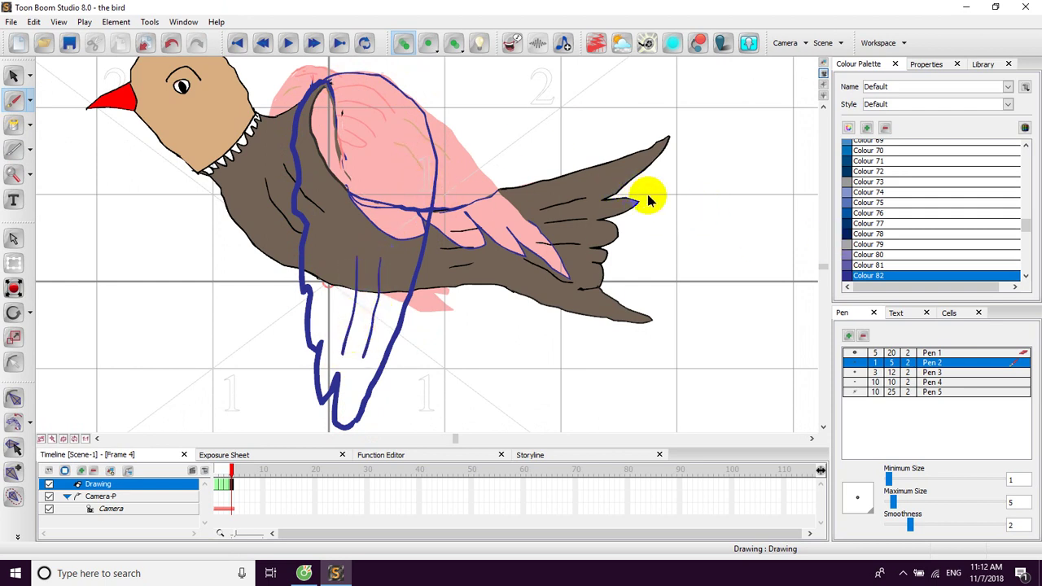
# Undo all the blue wing strokes and switch the drawing colour to Colour 13.
pyautogui.hotkey('ctrl', 'z')
pyautogui.hotkey('ctrl', 'z')
pyautogui.hotkey('ctrl', 'z')
pyautogui.moveTo(1025, 227); pyautogui.dragTo(1024, 151)
pyautogui.click(847, 269)
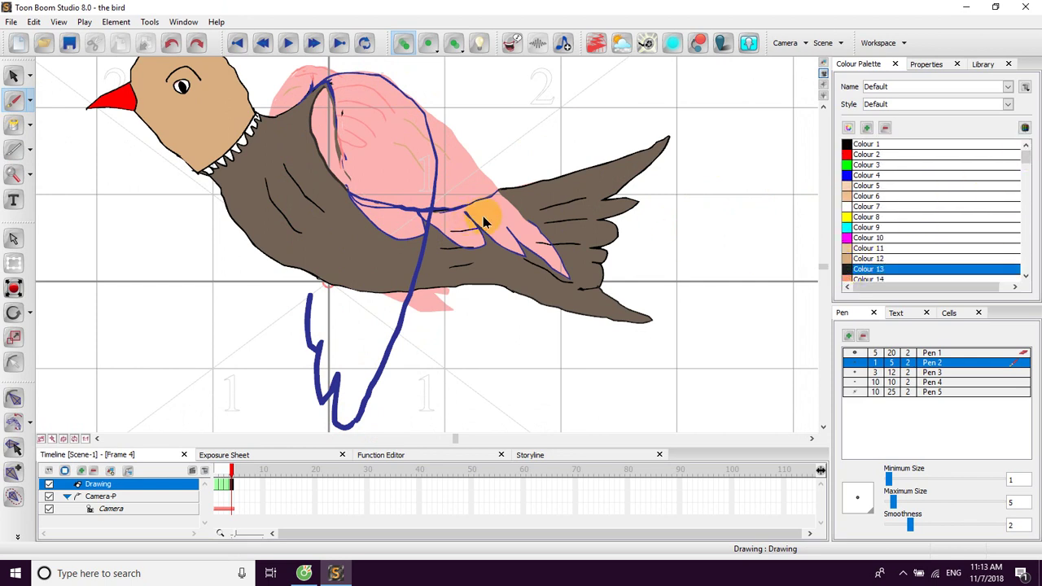
pyautogui.hotkey('ctrl', 'z')
pyautogui.hotkey('ctrl', 'z')
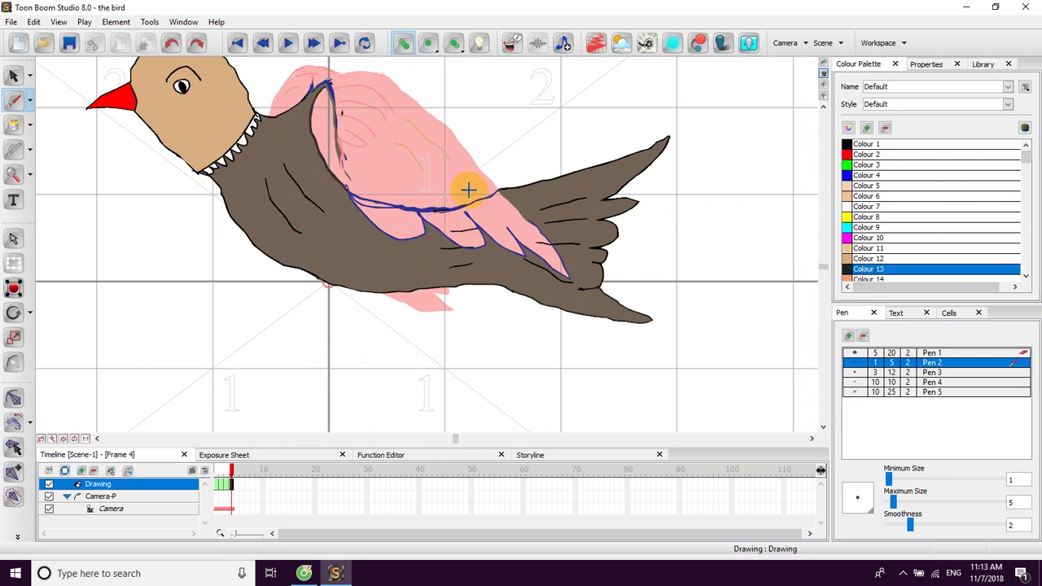
# Draw the near wing's outline in Colour 13 from the shoulder down past the belly, with feather tips along its front edge.
pyautogui.moveTo(311, 84)
pyautogui.mouseDown()
pyautogui.moveTo(370, 80)
pyautogui.moveTo(407, 101)
pyautogui.moveTo(425, 147)
pyautogui.moveTo(417, 217)
pyautogui.mouseUp()
pyautogui.moveTo(358, 372); pyautogui.dragTo(331, 425)
pyautogui.moveTo(316, 356)
pyautogui.mouseDown()
pyautogui.moveTo(318, 270)
pyautogui.moveTo(339, 349)
pyautogui.moveTo(308, 384)
pyautogui.moveTo(316, 298)
pyautogui.moveTo(297, 340)
pyautogui.moveTo(307, 258)
pyautogui.moveTo(284, 286)
pyautogui.moveTo(288, 227)
pyautogui.mouseUp()
pyautogui.moveTo(305, 195)
pyautogui.mouseDown()
pyautogui.moveTo(277, 296)
pyautogui.moveTo(264, 258)
pyautogui.moveTo(282, 211)
pyautogui.moveTo(261, 217)
pyautogui.moveTo(277, 180)
pyautogui.moveTo(267, 169)
pyautogui.moveTo(285, 115)
pyautogui.moveTo(302, 103)
pyautogui.moveTo(283, 104)
pyautogui.moveTo(317, 93)
pyautogui.moveTo(266, 135)
pyautogui.mouseUp()
# Draw short slanted feather lines inside the lower half of the near wing.
pyautogui.moveTo(317, 285)
pyautogui.mouseDown()
pyautogui.moveTo(305, 226)
pyautogui.moveTo(303, 312)
pyautogui.mouseUp()
pyautogui.moveTo(311, 250)
pyautogui.mouseDown()
pyautogui.moveTo(292, 290)
pyautogui.moveTo(277, 269)
pyautogui.mouseUp()
pyautogui.moveTo(296, 206); pyautogui.dragTo(281, 246)
pyautogui.moveTo(285, 200); pyautogui.dragTo(269, 228)
pyautogui.moveTo(294, 172); pyautogui.dragTo(279, 206)
pyautogui.moveTo(362, 147); pyautogui.dragTo(330, 227)
pyautogui.moveTo(237, 214); pyautogui.dragTo(227, 244)
pyautogui.moveTo(259, 236); pyautogui.dragTo(246, 262)
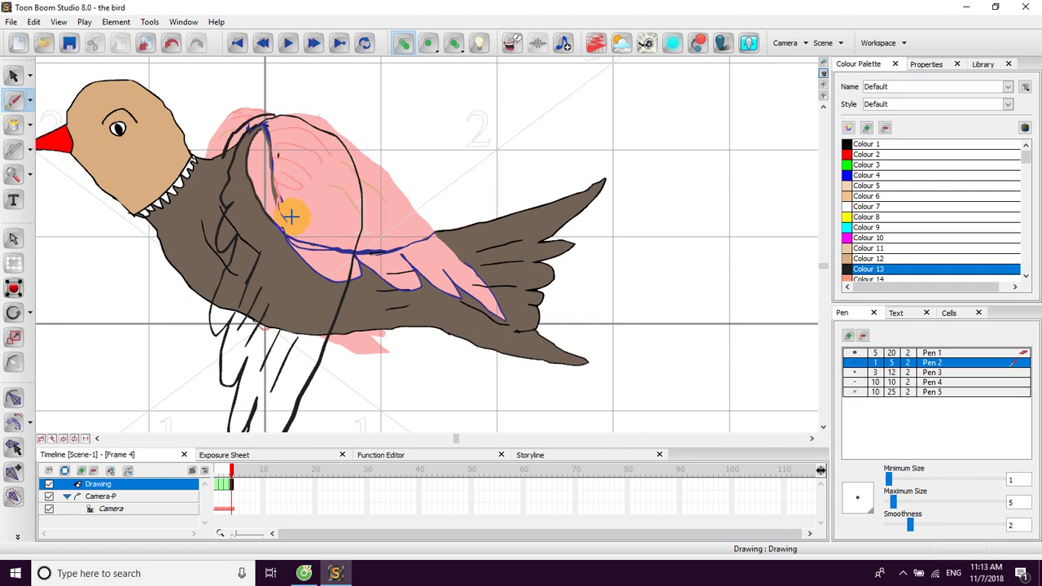
# Delete the front crease line on the bird's chest, just ahead of the near wing.
pyautogui.scroll(3, 291, 217)
pyautogui.moveTo(196, 205); pyautogui.dragTo(393, 204)
pyautogui.click(13, 76)
pyautogui.click(247, 193)
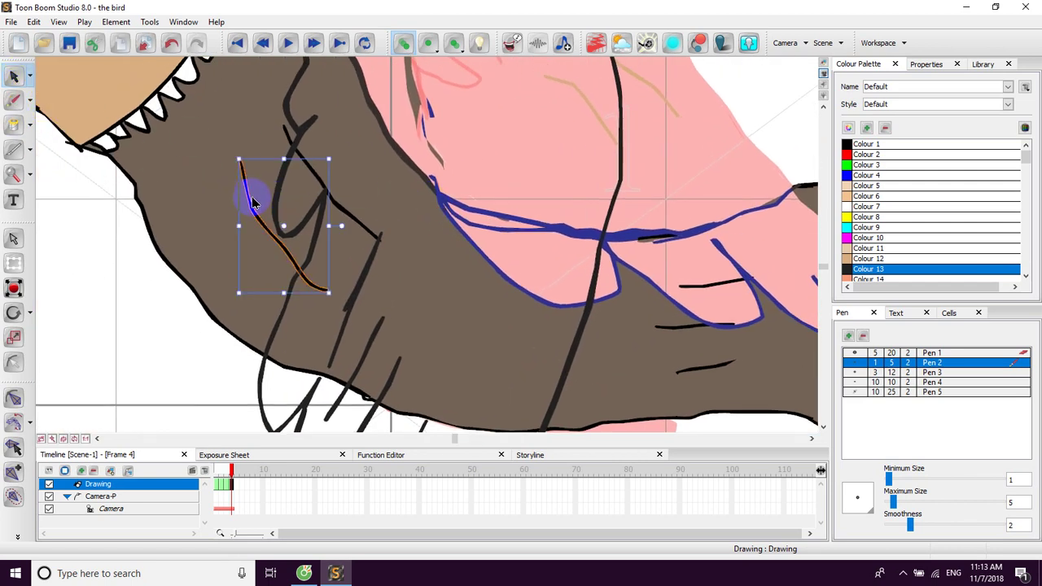
pyautogui.press('Delete')
pyautogui.moveTo(549, 257); pyautogui.dragTo(337, 213)
pyautogui.click(501, 326)
pyautogui.click(500, 325)
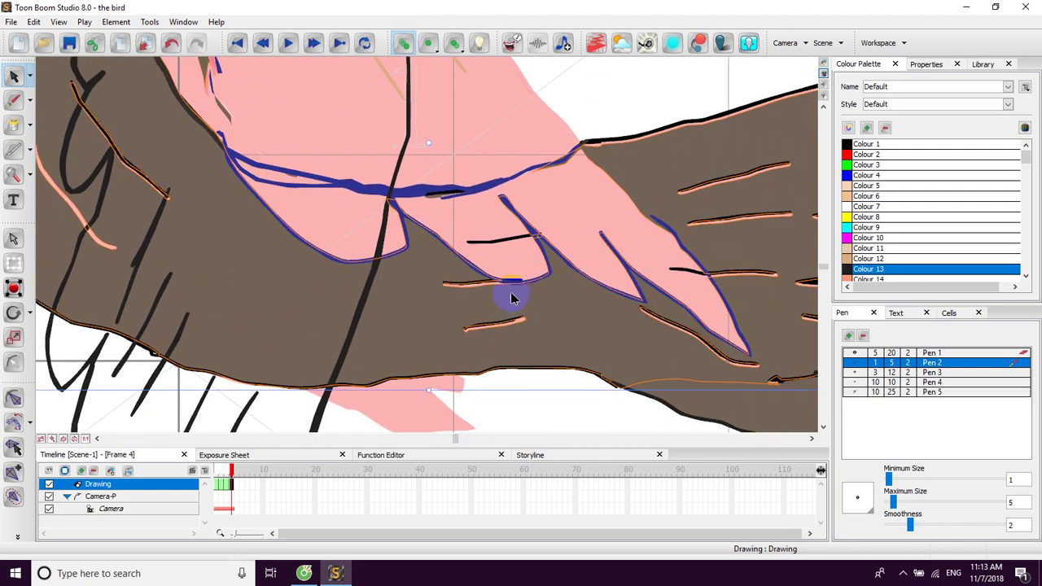
pyautogui.hotkey('ctrl', 'z')
# Draw the bird's back line from the near wing's rear edge to the tail base and touch up the far wing's edge by the neck.
pyautogui.moveTo(580, 85); pyautogui.dragTo(577, 186)
pyautogui.click(13, 99)
pyautogui.moveTo(428, 194)
pyautogui.mouseDown()
pyautogui.moveTo(361, 128)
pyautogui.moveTo(332, 135)
pyautogui.mouseUp()
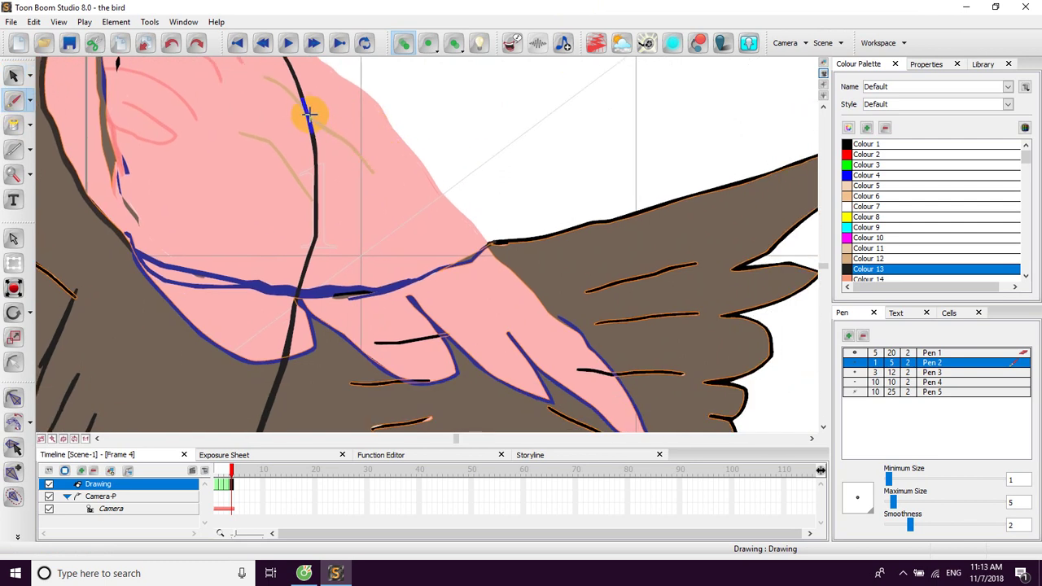
pyautogui.moveTo(303, 102)
pyautogui.mouseDown()
pyautogui.moveTo(419, 197)
pyautogui.moveTo(533, 243)
pyautogui.mouseUp()
pyautogui.moveTo(386, 232)
pyautogui.mouseDown()
pyautogui.moveTo(477, 209)
pyautogui.moveTo(547, 215)
pyautogui.mouseUp()
pyautogui.moveTo(434, 62)
pyautogui.mouseDown()
pyautogui.moveTo(455, 257)
pyautogui.moveTo(475, 237)
pyautogui.moveTo(462, 186)
pyautogui.mouseUp()
pyautogui.moveTo(302, 201); pyautogui.dragTo(437, 207)
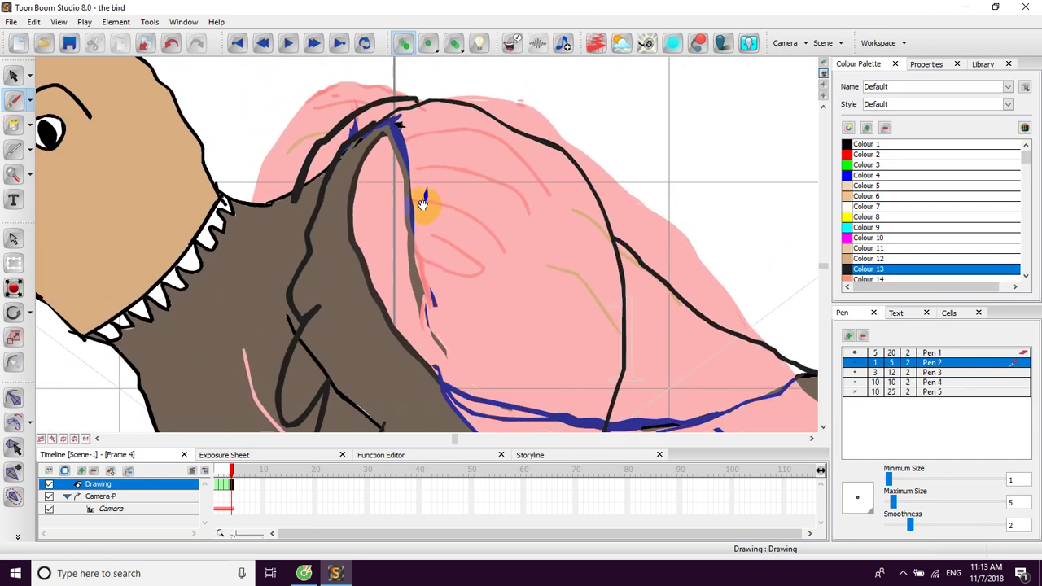
pyautogui.moveTo(304, 196); pyautogui.dragTo(302, 125)
# Sample Colour 82 from the old wing's blue outline with the Dropper.
pyautogui.scroll(-3, 356, 198)
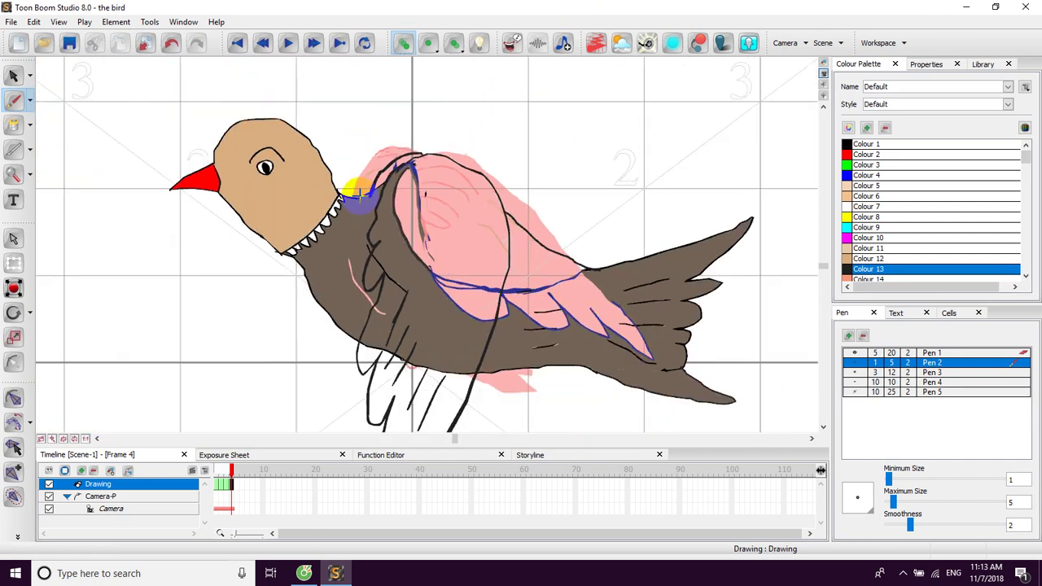
pyautogui.moveTo(464, 208); pyautogui.dragTo(399, 149)
pyautogui.moveTo(415, 241); pyautogui.dragTo(419, 193)
pyautogui.click(13, 124)
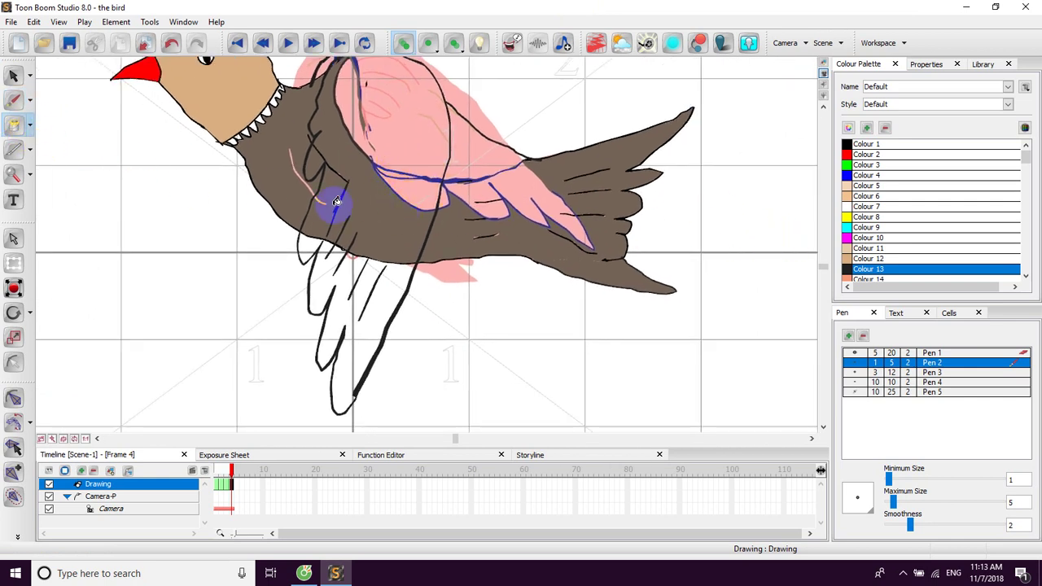
pyautogui.scroll(5, 415, 166)
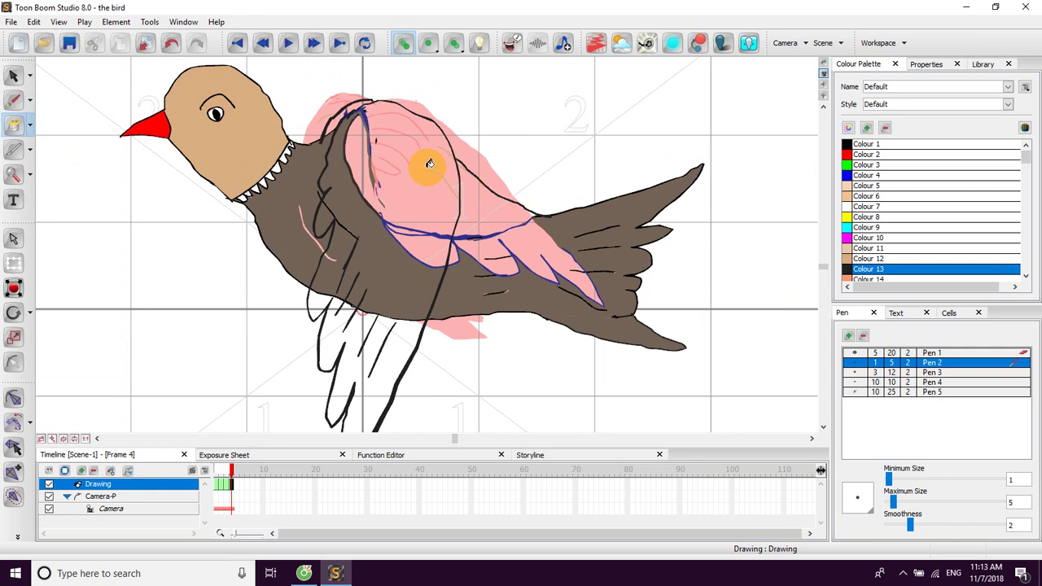
pyautogui.click(19, 124)
pyautogui.click(65, 162)
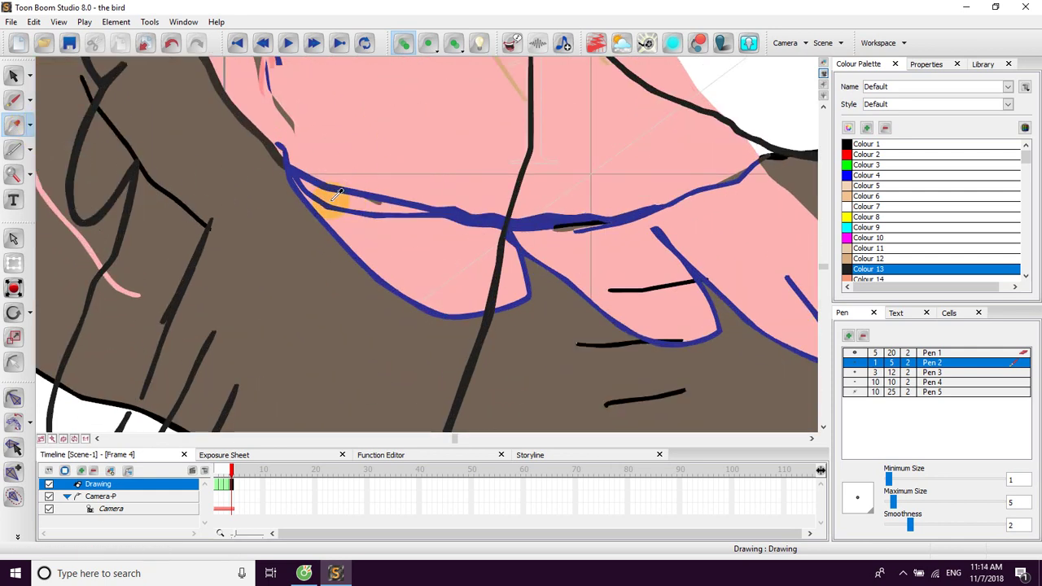
pyautogui.click(293, 167)
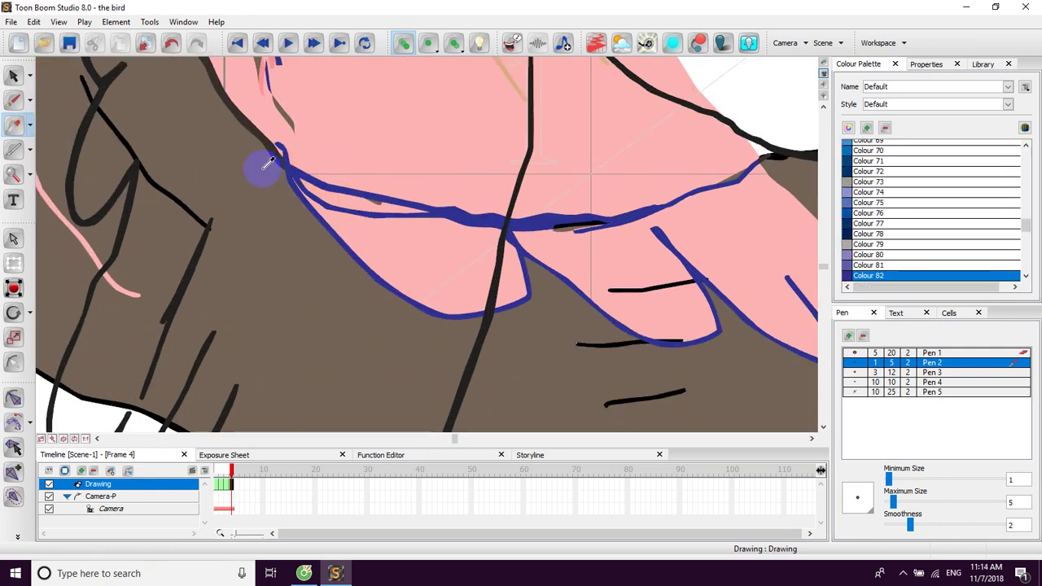
# Fill the near wing with Colour 82 over the body and below the belly using the Paint tool.
pyautogui.click(28, 101)
pyautogui.click(21, 124)
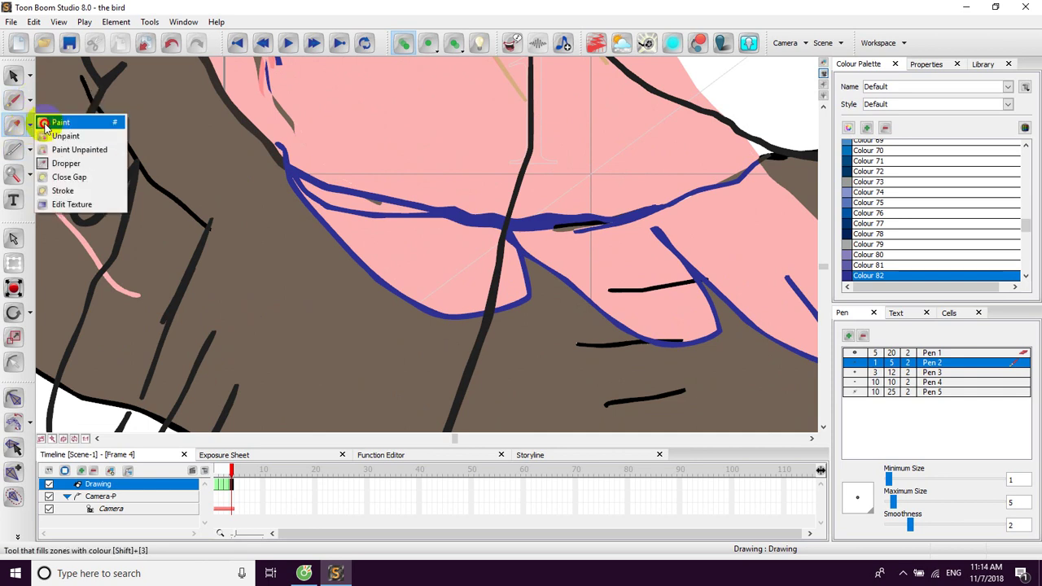
pyautogui.click(53, 122)
pyautogui.click(236, 203)
pyautogui.scroll(-1, 244, 248)
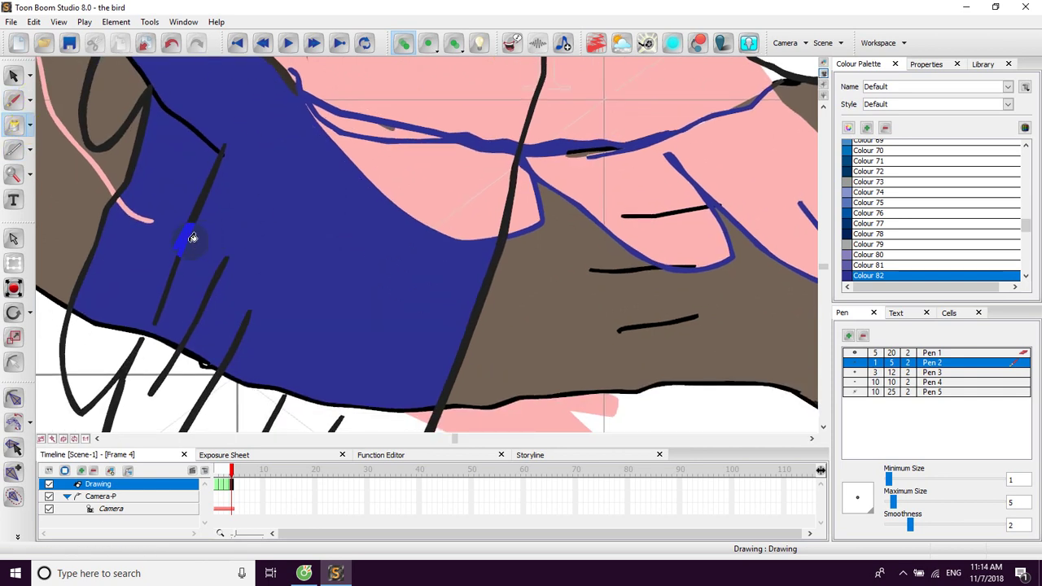
pyautogui.scroll(-2, 207, 326)
pyautogui.click(199, 314)
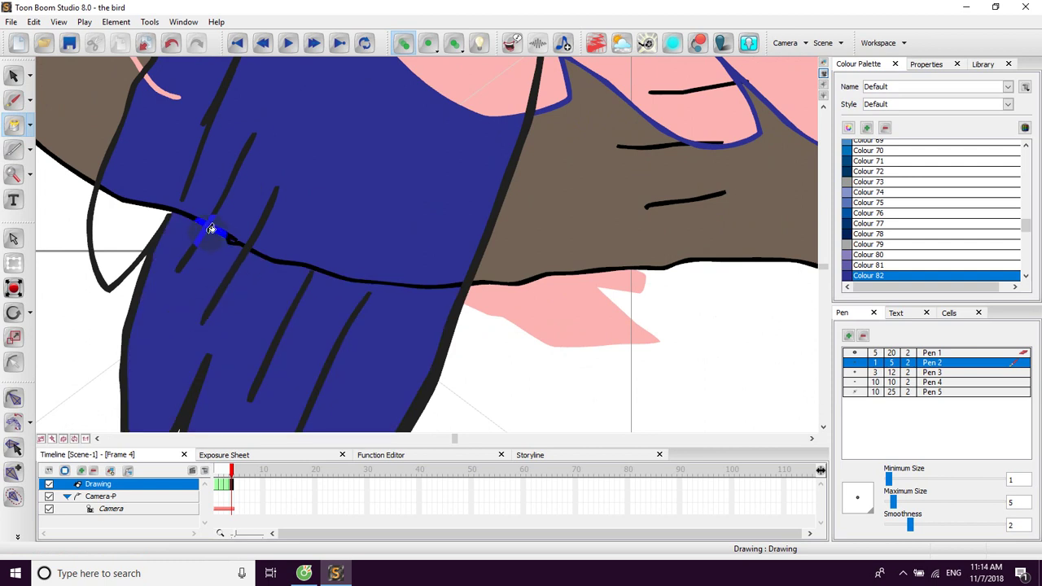
# Paint the belly outline segments inside the near wing and the lower front feather tip with Colour 82.
pyautogui.click(286, 261)
pyautogui.click(142, 222)
pyautogui.click(148, 200)
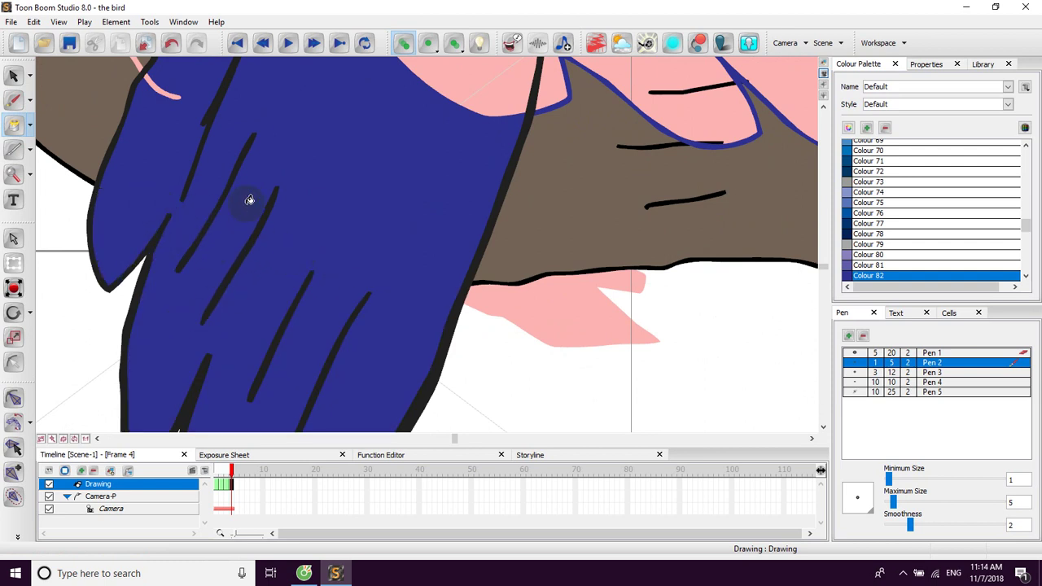
# Fill the near wing's upper area with Colour 82, including the old body edge line and the unfilled sliver inside it.
pyautogui.scroll(2, 244, 228)
pyautogui.scroll(2, 191, 238)
pyautogui.click(354, 285)
pyautogui.scroll(2, 383, 269)
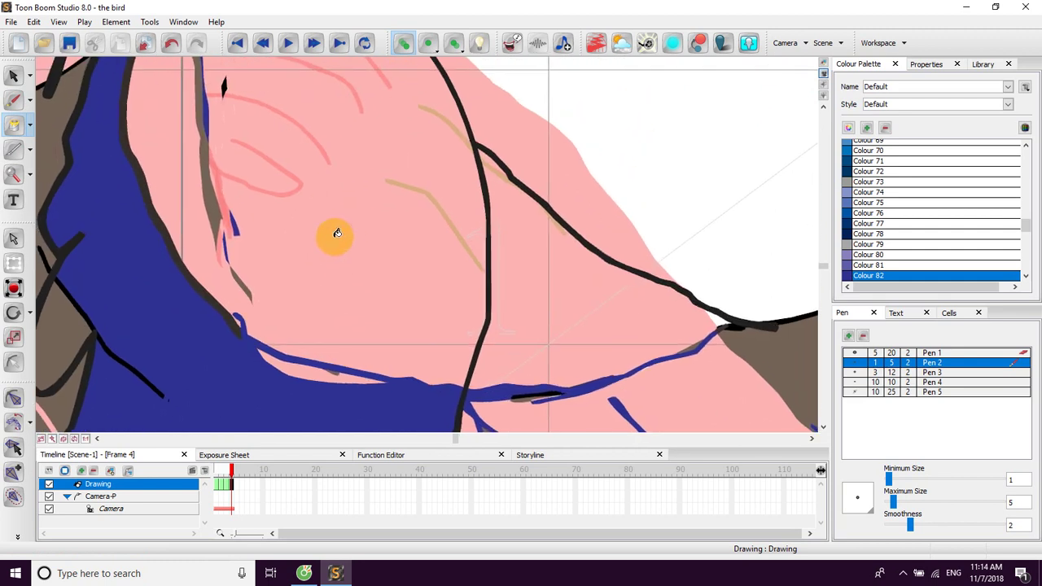
pyautogui.click(337, 231)
pyautogui.scroll(-1, 359, 285)
pyautogui.scroll(1, 359, 284)
pyautogui.click(255, 219)
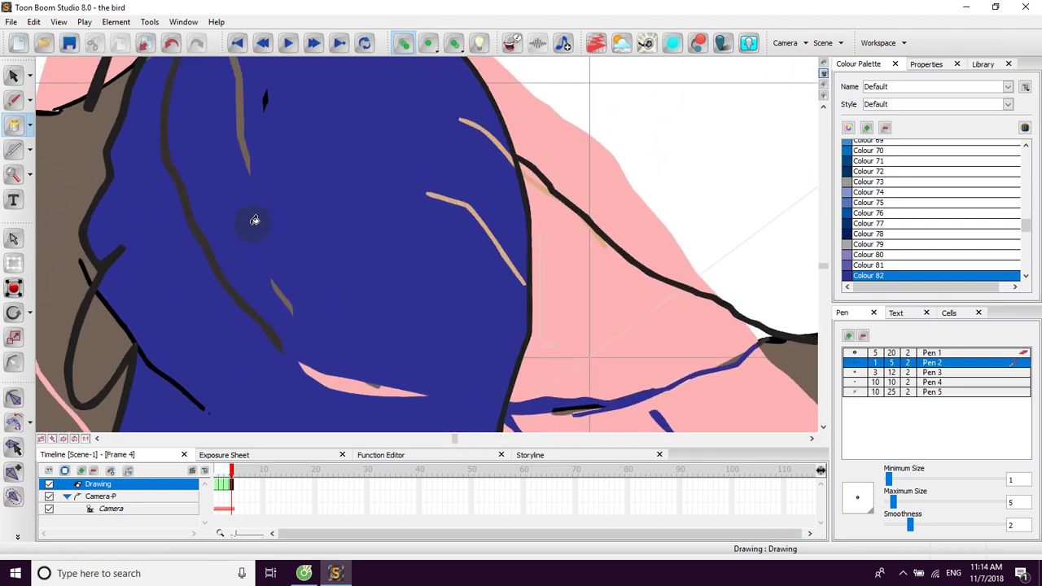
pyautogui.click(215, 263)
pyautogui.click(329, 381)
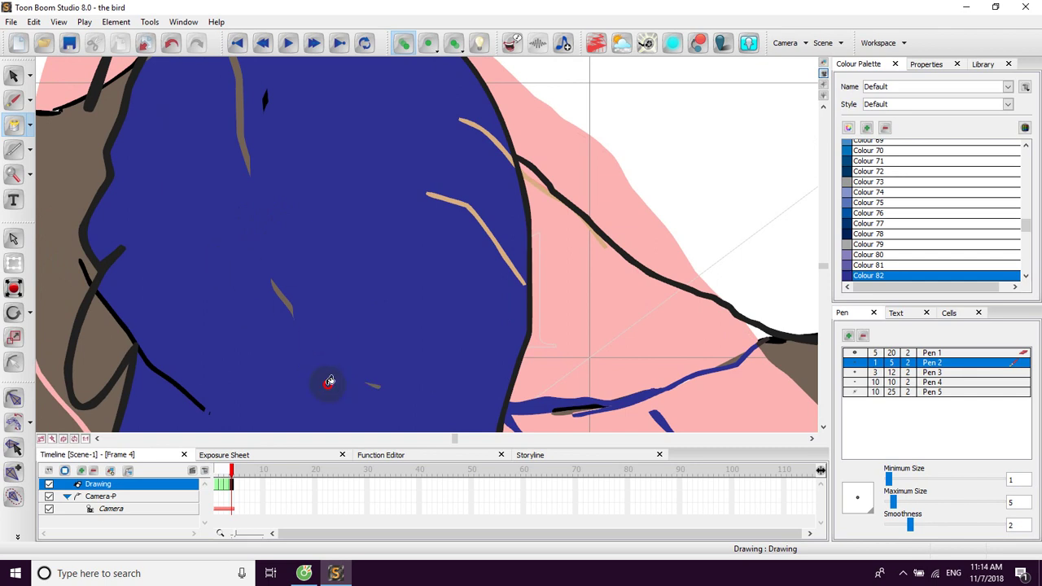
# Fill the leftover patches at the top of the near wing and the far wing's hump by the neck with Colour 82.
pyautogui.click(449, 196)
pyautogui.scroll(3, 386, 166)
pyautogui.click(284, 129)
pyautogui.moveTo(270, 144); pyautogui.dragTo(343, 206)
pyautogui.click(263, 183)
pyautogui.click(310, 135)
pyautogui.click(366, 109)
pyautogui.click(220, 241)
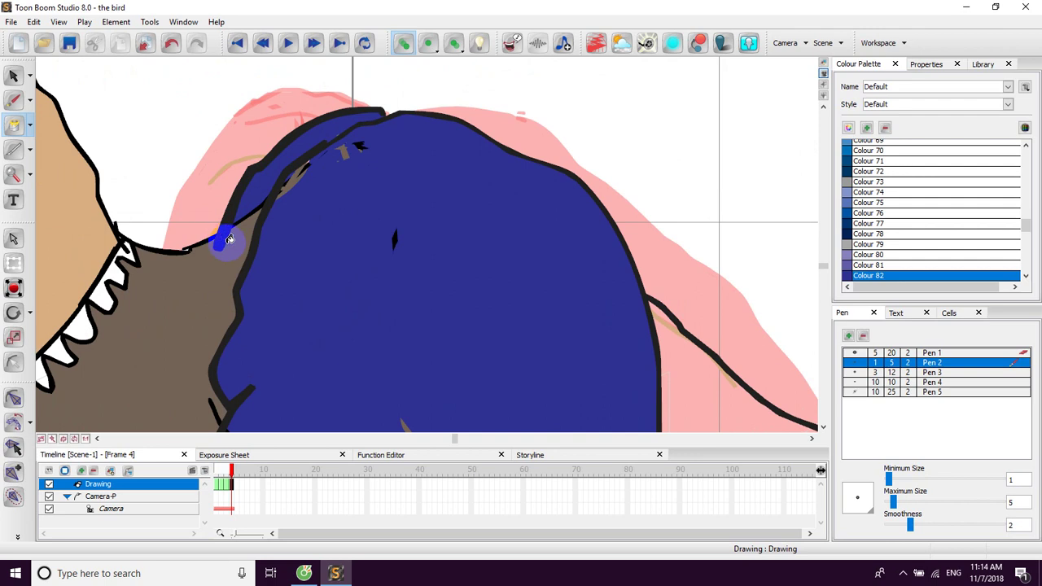
# Fill the near wing's upper front feather with Colour 82 and paint over the chest crease line crossing it.
pyautogui.moveTo(242, 246); pyautogui.dragTo(304, 174)
pyautogui.moveTo(327, 320); pyautogui.dragTo(356, 227)
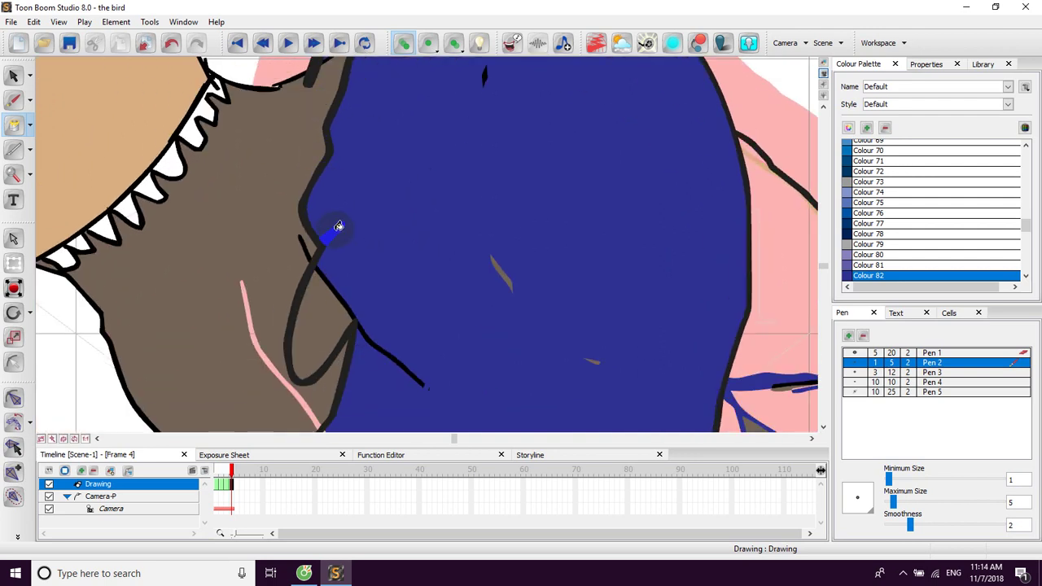
pyautogui.click(334, 293)
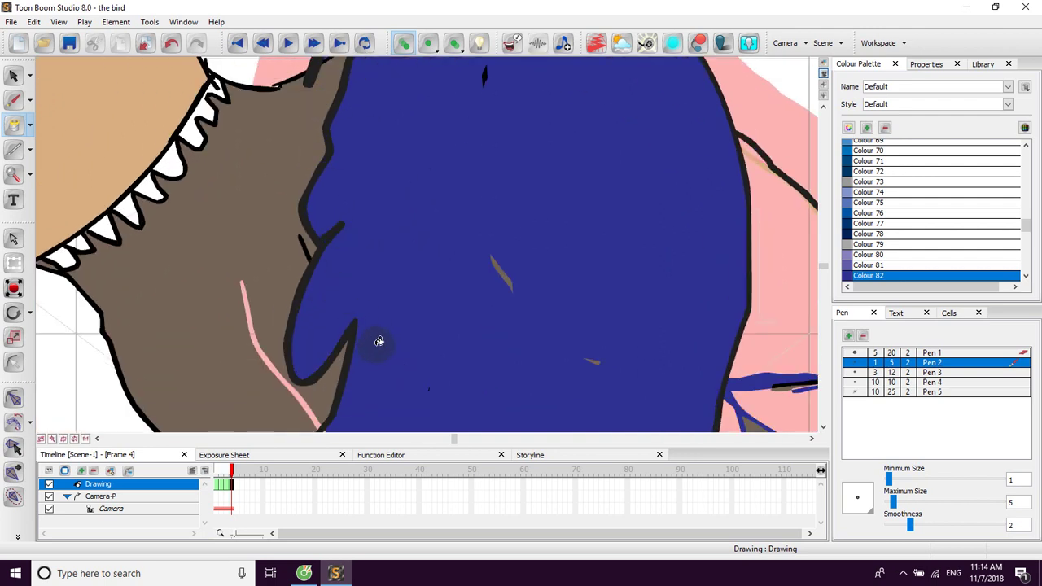
pyautogui.click(306, 243)
pyautogui.moveTo(486, 318); pyautogui.dragTo(376, 172)
pyautogui.scroll(-4, 430, 188)
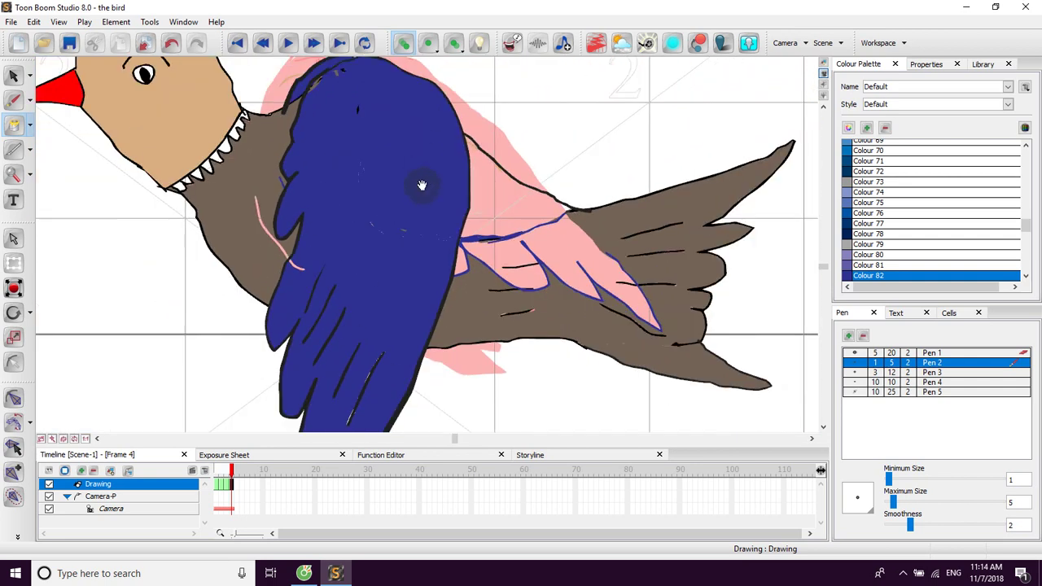
# Pick up the body's brown, Colour 112, and fill the old wing's pink areas over the back and rump with it.
pyautogui.moveTo(421, 185); pyautogui.dragTo(388, 186)
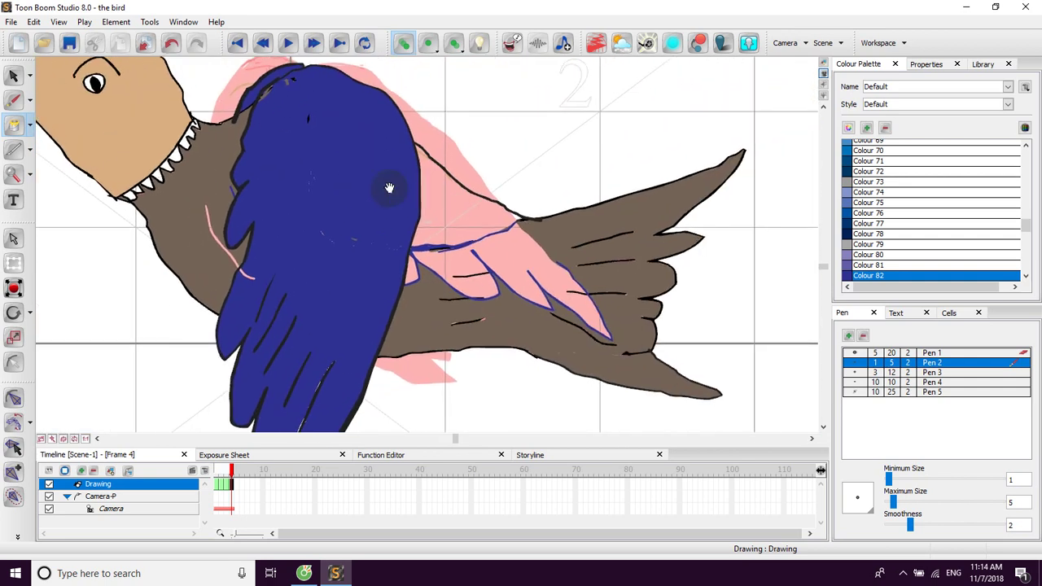
pyautogui.click(33, 129)
pyautogui.click(59, 167)
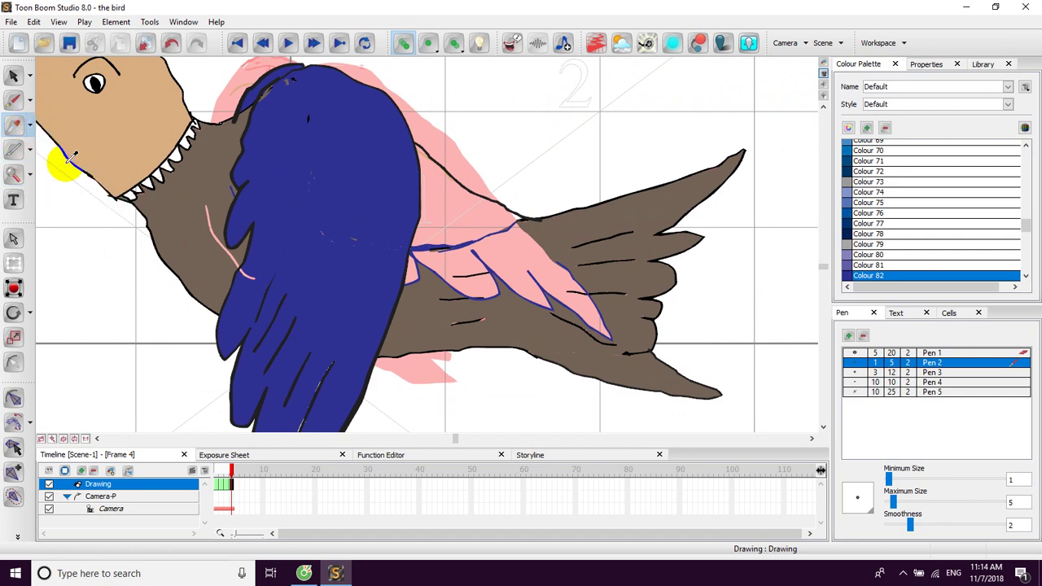
pyautogui.click(195, 227)
pyautogui.click(30, 127)
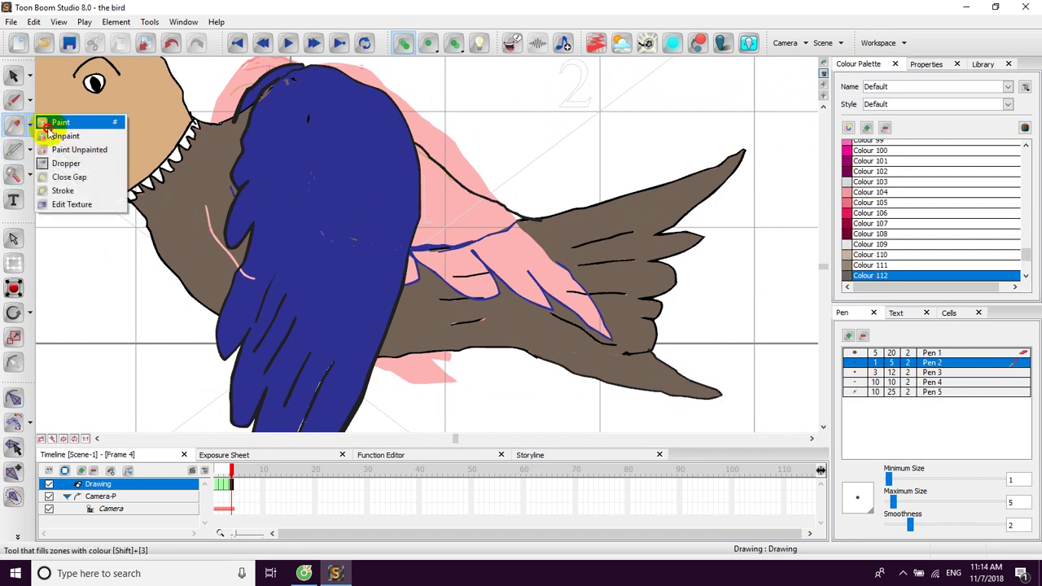
pyautogui.click(51, 122)
pyautogui.click(501, 250)
pyautogui.click(472, 212)
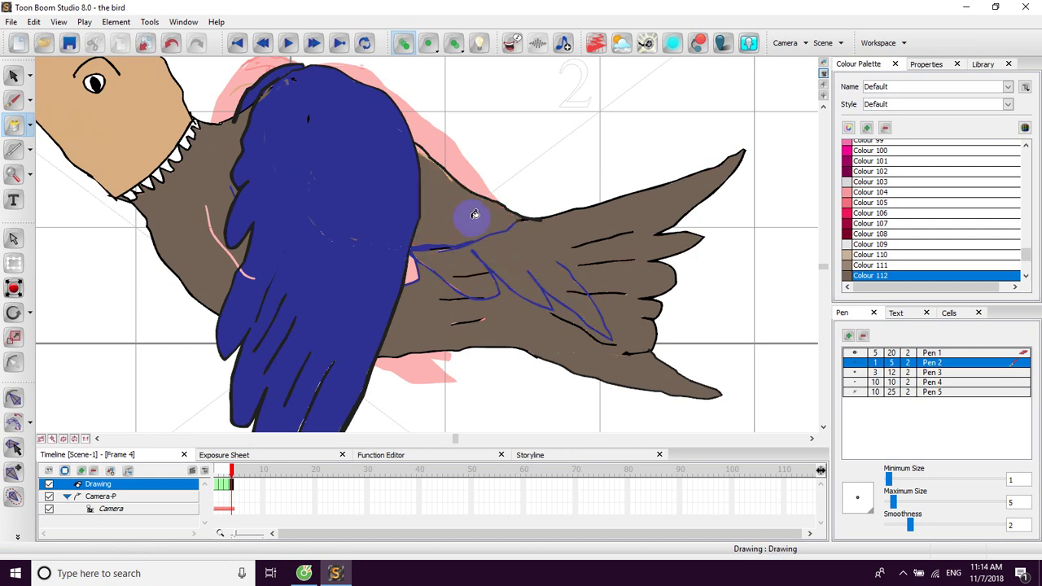
# Paint the old wing's leftover blue outline segments and the small patch beside the near wing with Colour 112.
pyautogui.click(490, 233)
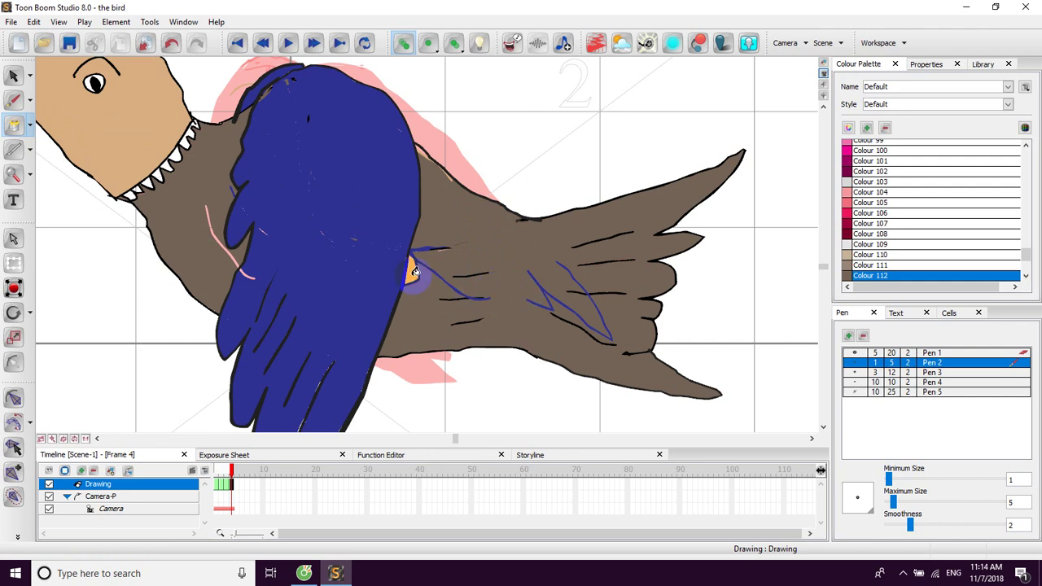
pyautogui.moveTo(502, 252)
pyautogui.mouseDown()
pyautogui.moveTo(463, 253)
pyautogui.moveTo(488, 263)
pyautogui.mouseUp()
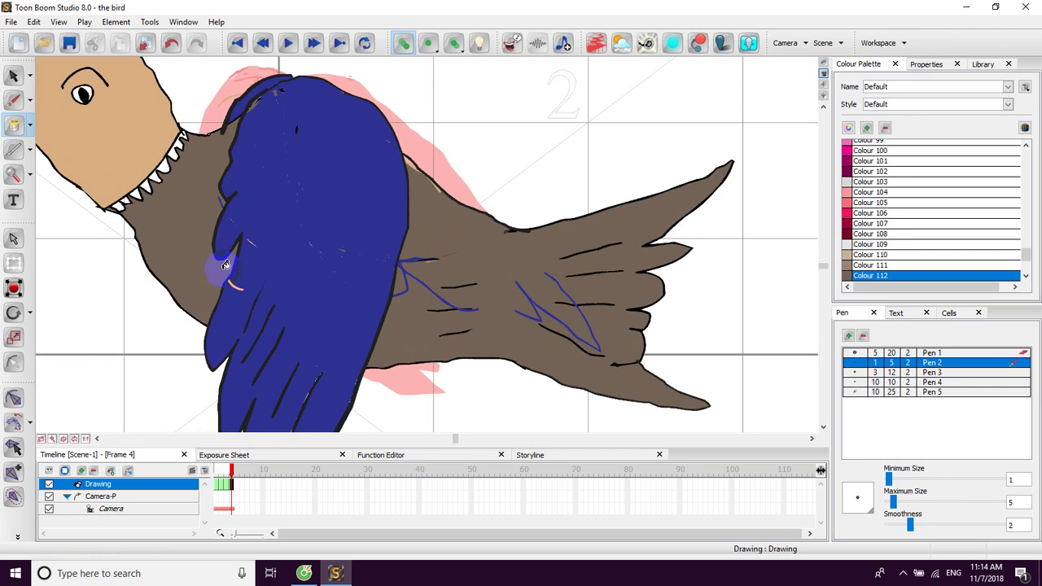
pyautogui.moveTo(480, 256); pyautogui.dragTo(432, 239)
pyautogui.scroll(4, 462, 255)
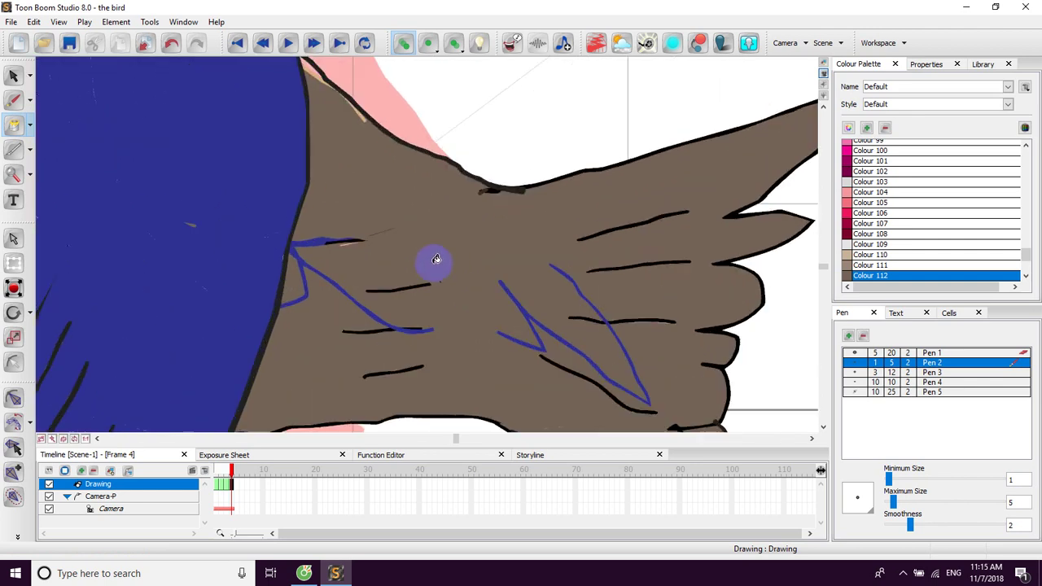
pyautogui.click(359, 337)
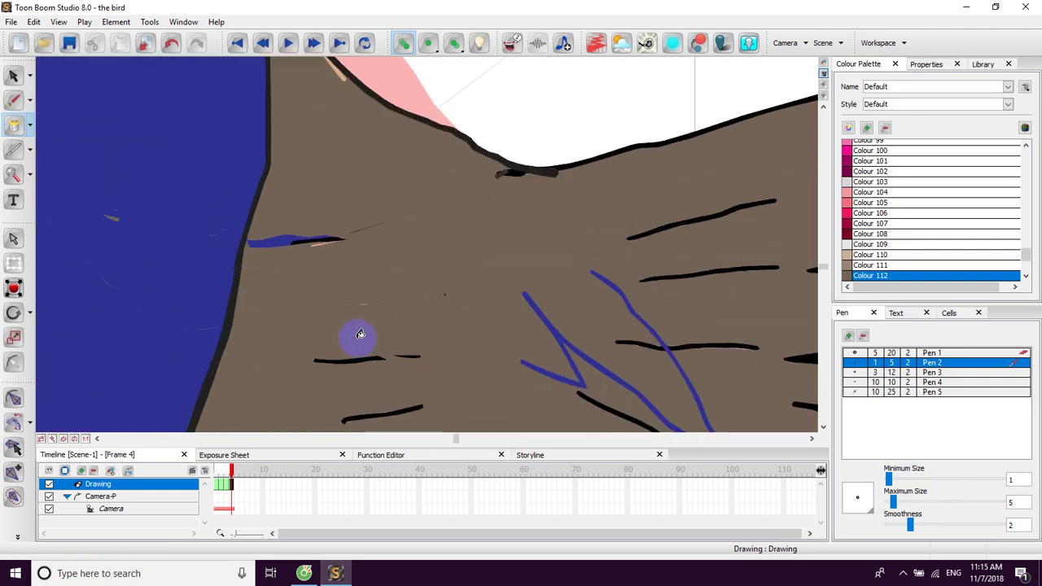
pyautogui.click(289, 236)
pyautogui.moveTo(571, 343)
pyautogui.mouseDown()
pyautogui.moveTo(474, 269)
pyautogui.moveTo(477, 195)
pyautogui.moveTo(522, 250)
pyautogui.mouseUp()
pyautogui.click(470, 267)
pyautogui.moveTo(372, 204); pyautogui.dragTo(402, 215)
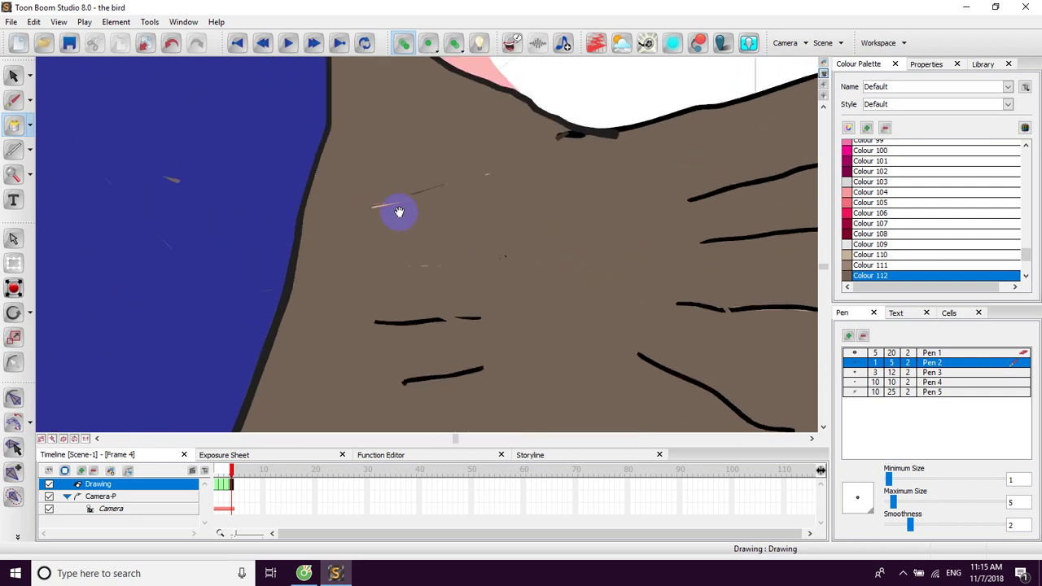
pyautogui.moveTo(314, 196); pyautogui.dragTo(450, 215)
pyautogui.click(311, 194)
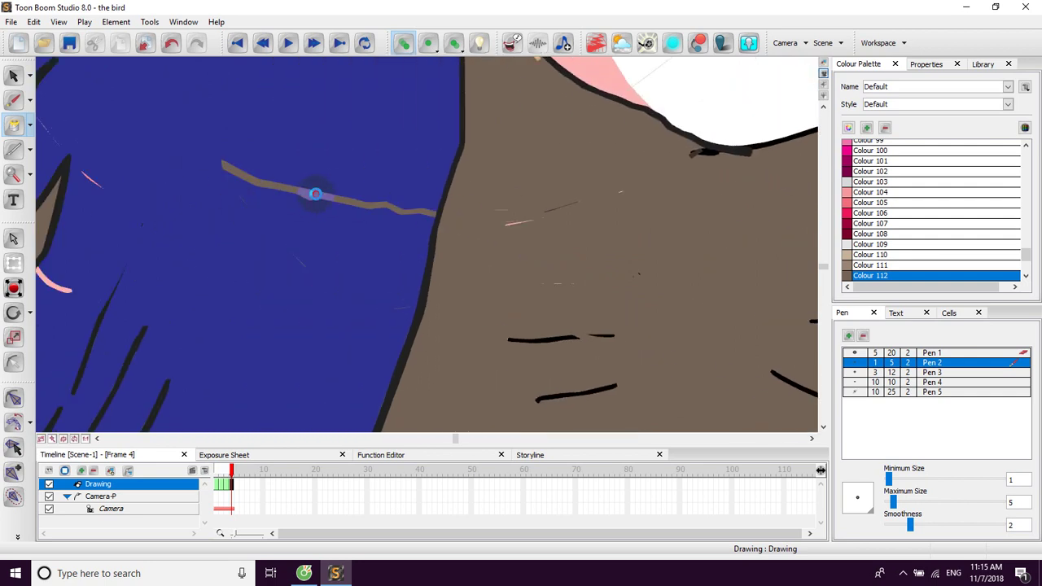
pyautogui.hotkey('ctrl', 'z')
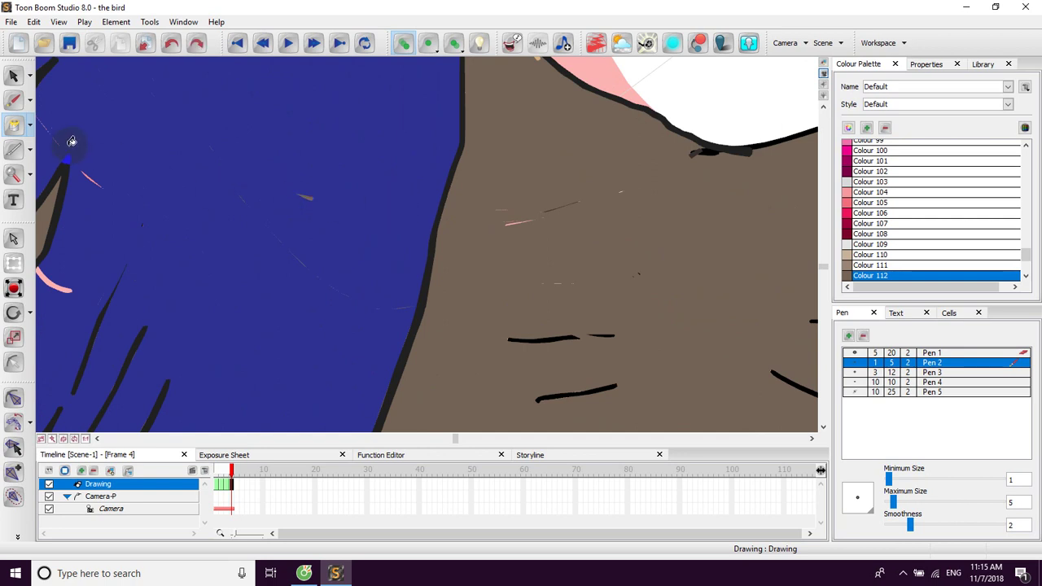
# Pick up the wing's blue, Colour 82, and paint the leftover chest crease segment across the near wing's front edge with it.
pyautogui.click(29, 125)
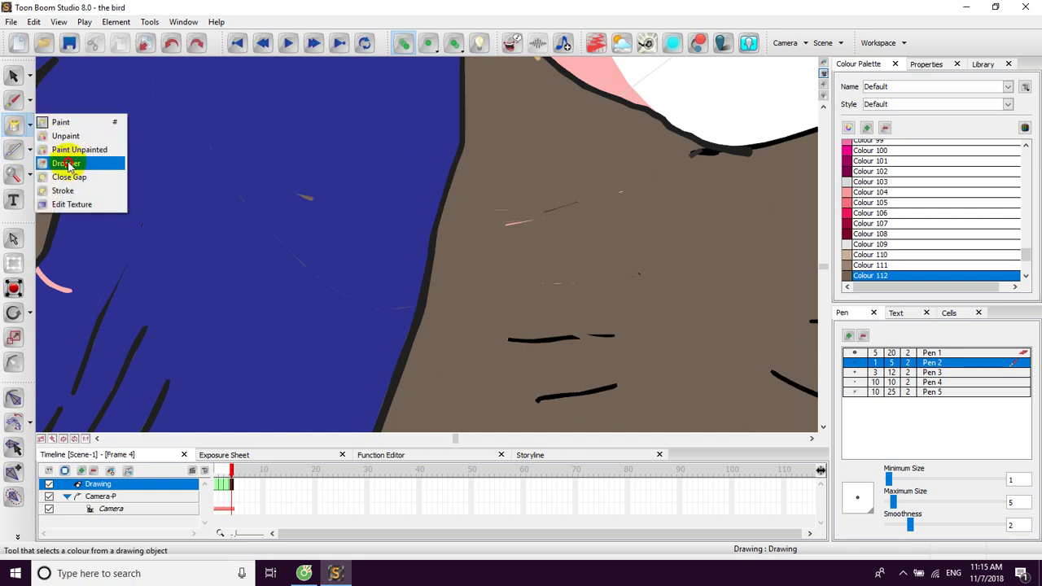
pyautogui.click(67, 164)
pyautogui.click(169, 204)
pyautogui.click(18, 124)
pyautogui.click(51, 127)
pyautogui.moveTo(77, 282); pyautogui.dragTo(148, 237)
pyautogui.click(133, 241)
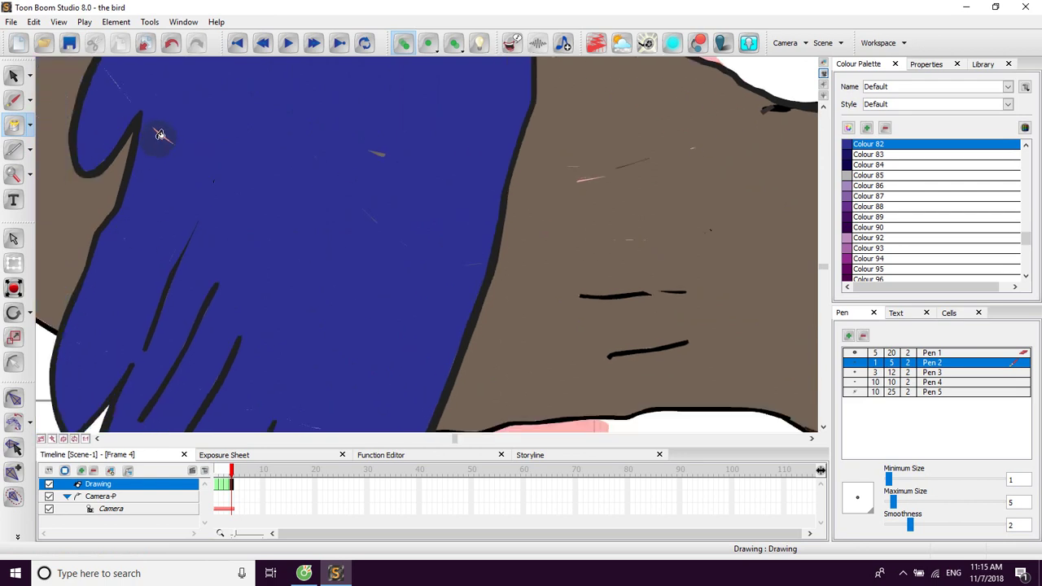
# Turn off onion skinning and scrub the timeline from frame 4 back to frame 1 to review the drawings.
pyautogui.moveTo(334, 225)
pyautogui.mouseDown()
pyautogui.moveTo(367, 165)
pyautogui.moveTo(384, 186)
pyautogui.mouseUp()
pyautogui.scroll(-5, 385, 186)
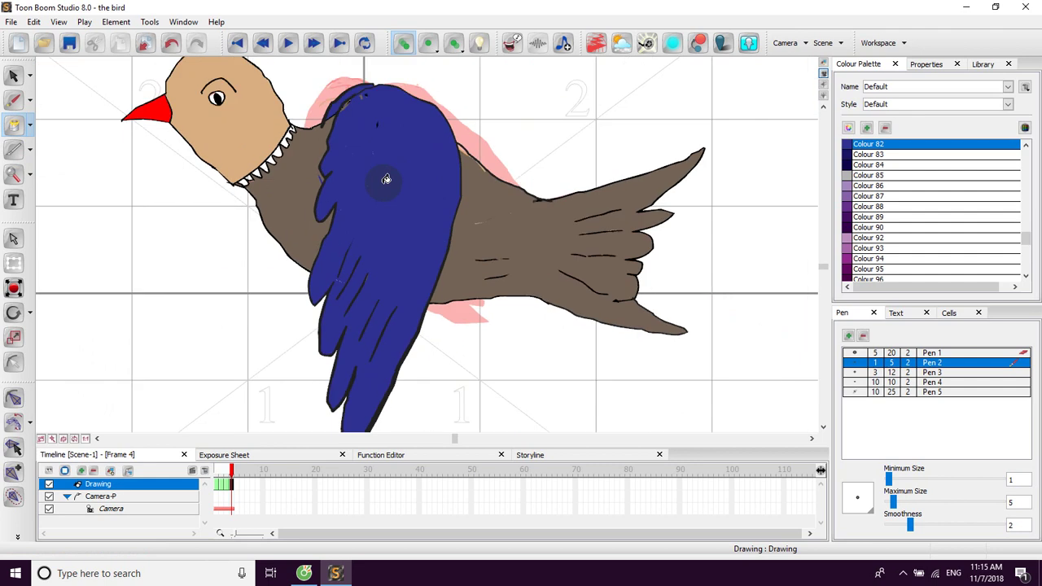
pyautogui.scroll(-1, 387, 177)
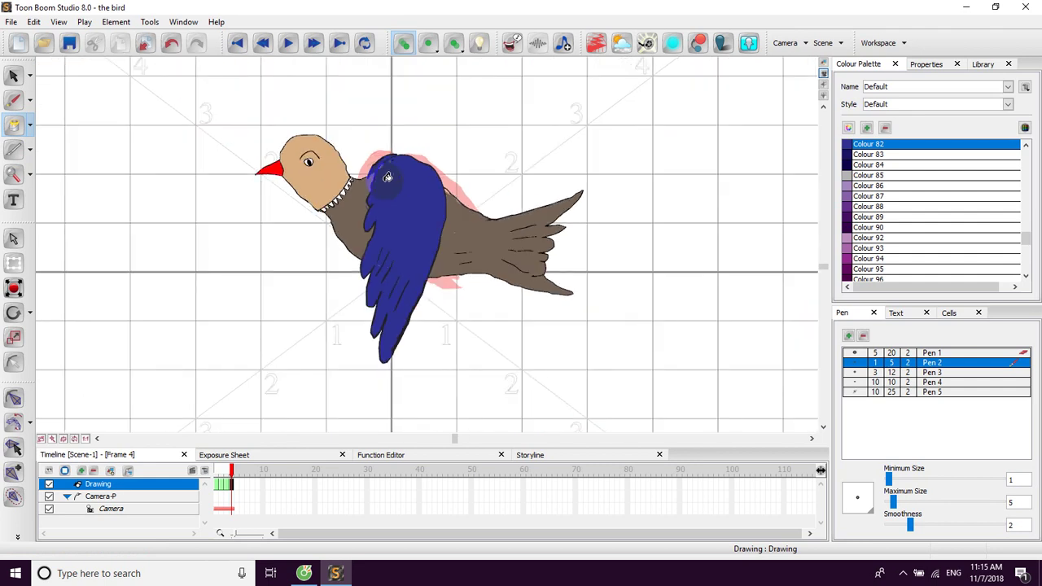
pyautogui.click(404, 43)
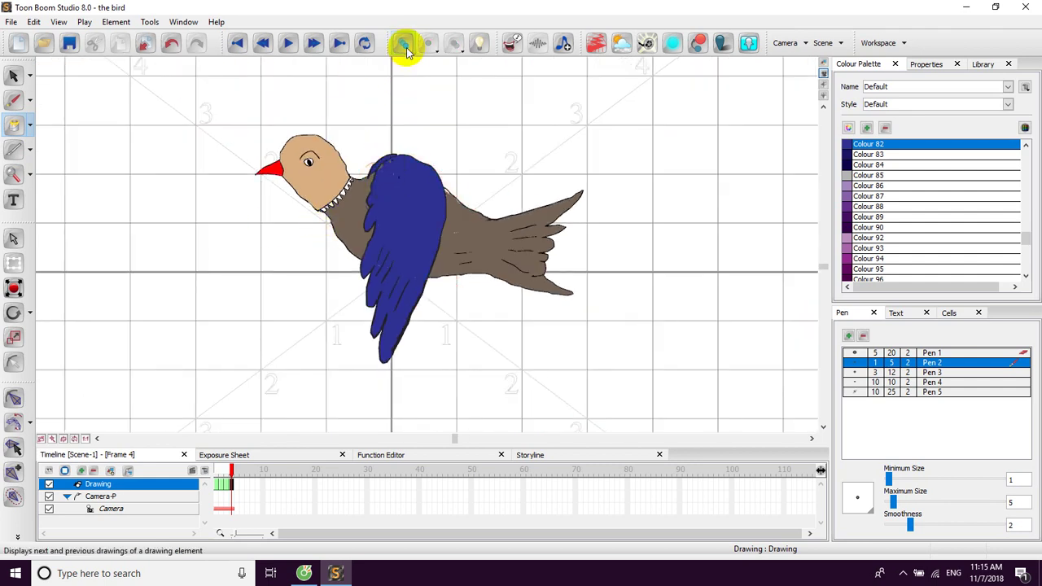
pyautogui.moveTo(228, 466); pyautogui.dragTo(215, 472)
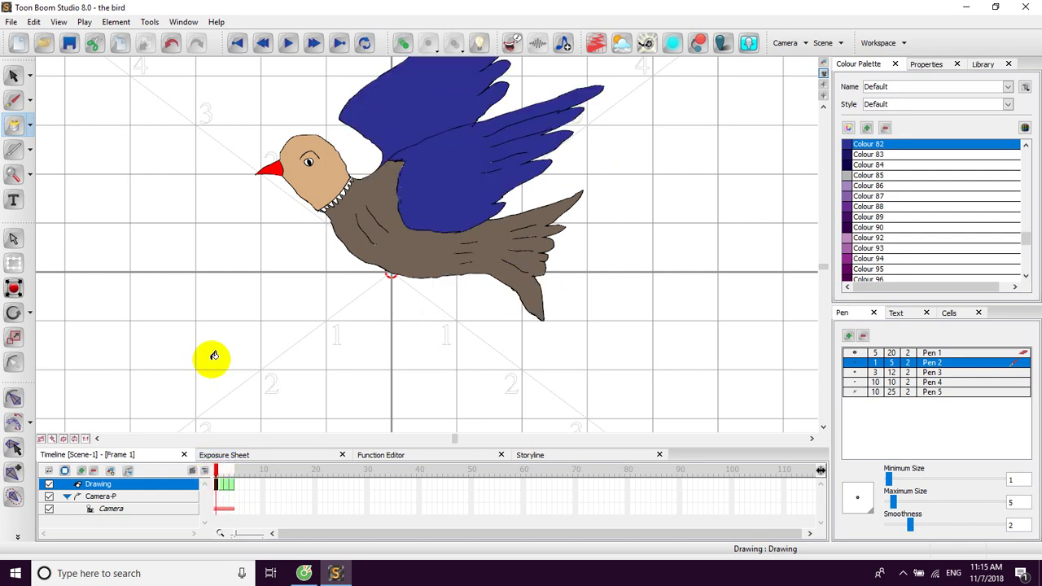
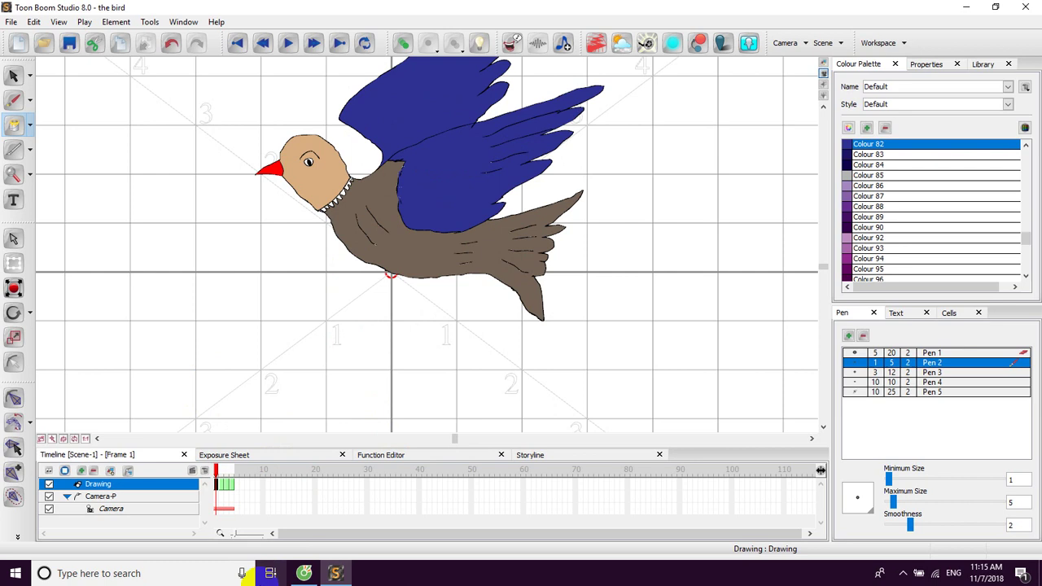
# Try attaching a parent peg to the Drawing element and remove it again.
pyautogui.click(128, 471)
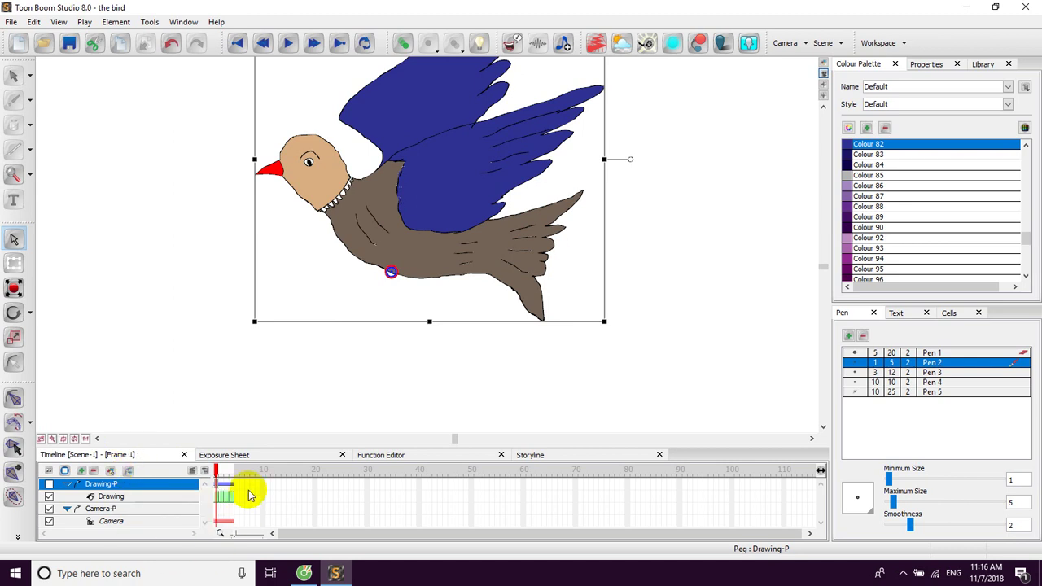
pyautogui.click(130, 472)
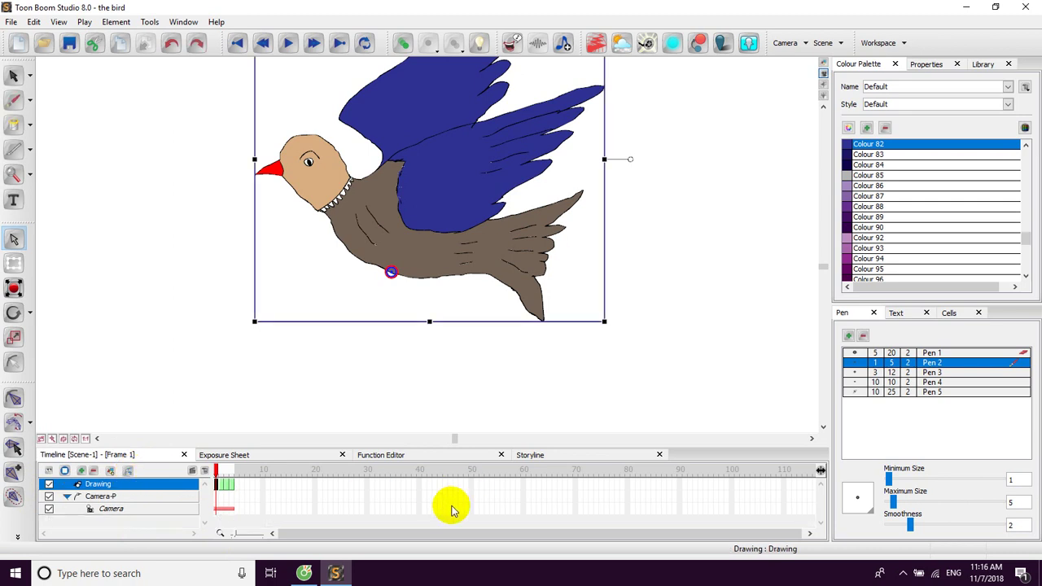
# Select frames 1 to 4 of the Drawing element and create a cycle from them with 100 repetitions.
pyautogui.moveTo(529, 419); pyautogui.dragTo(551, 446)
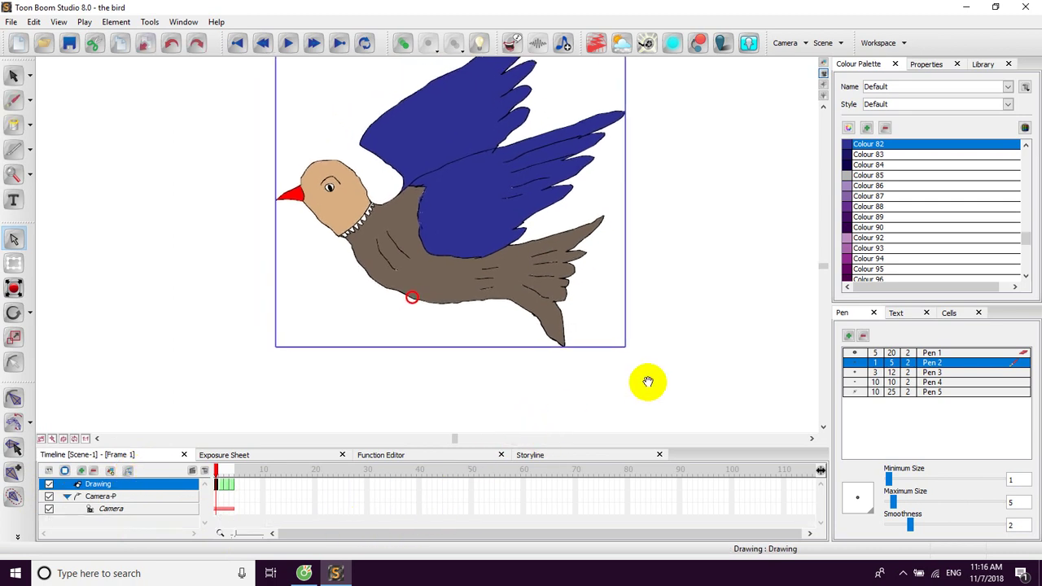
pyautogui.moveTo(705, 367); pyautogui.dragTo(700, 375)
pyautogui.scroll(-4, 701, 375)
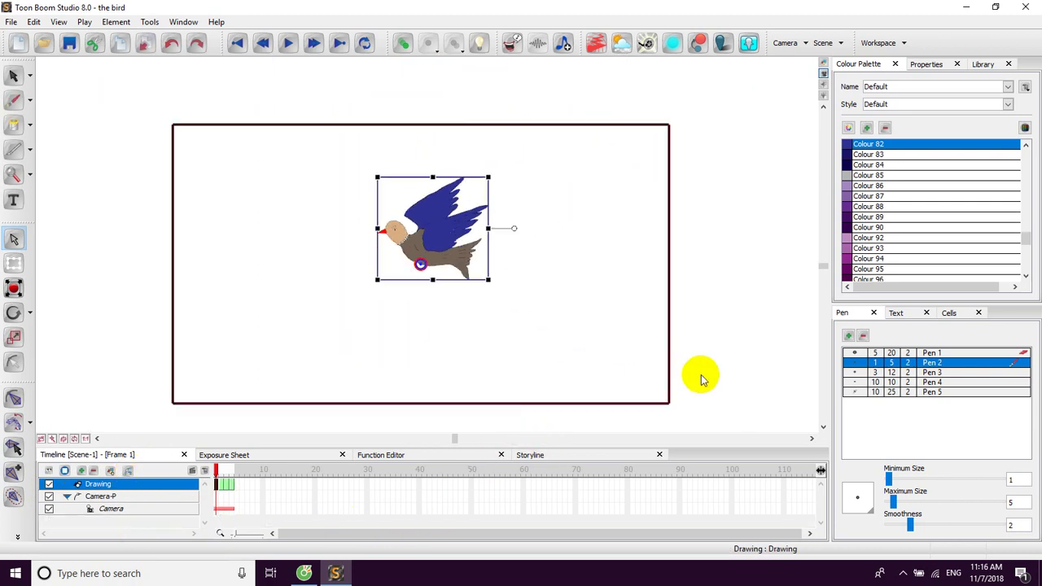
pyautogui.moveTo(628, 375); pyautogui.dragTo(629, 365)
pyautogui.click(224, 486)
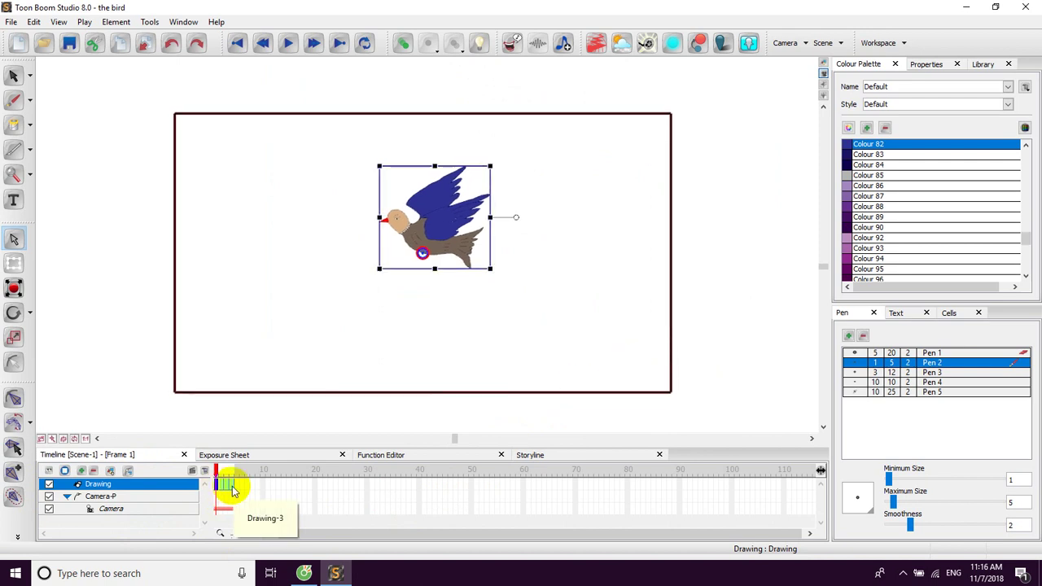
pyautogui.click(232, 487)
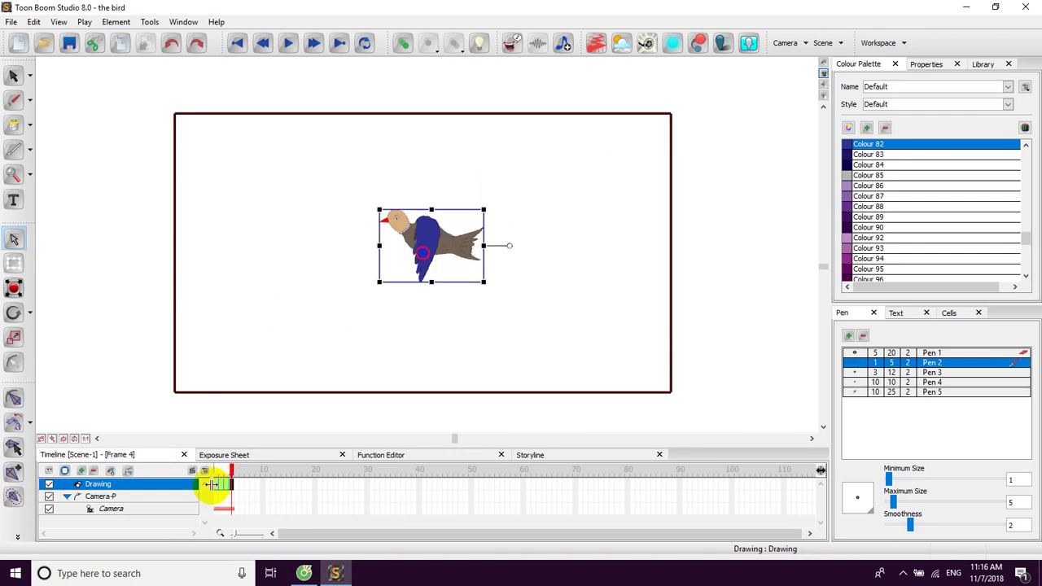
pyautogui.click(216, 486)
pyautogui.rightClick(231, 487)
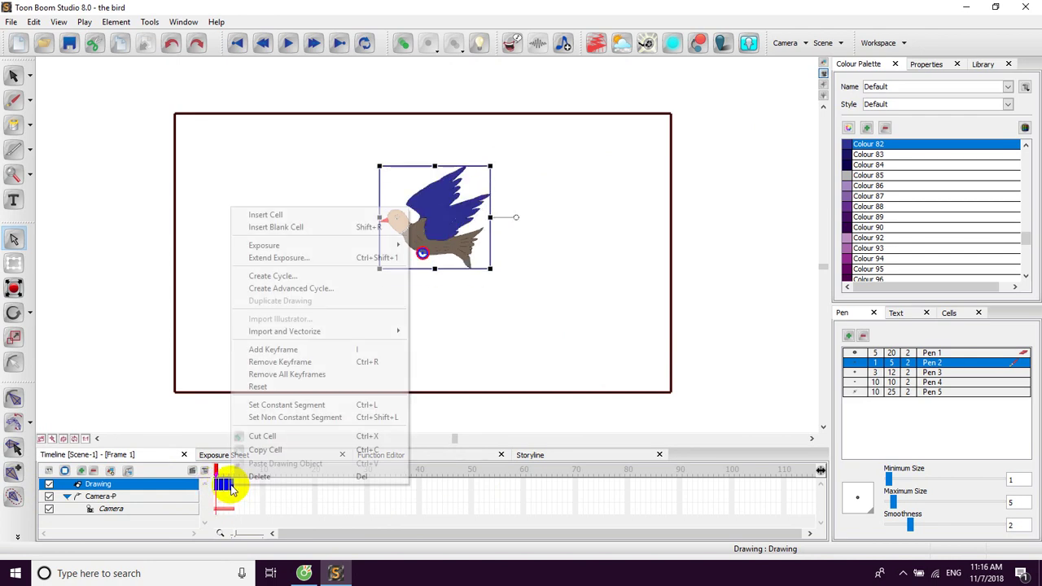
pyautogui.click(299, 276)
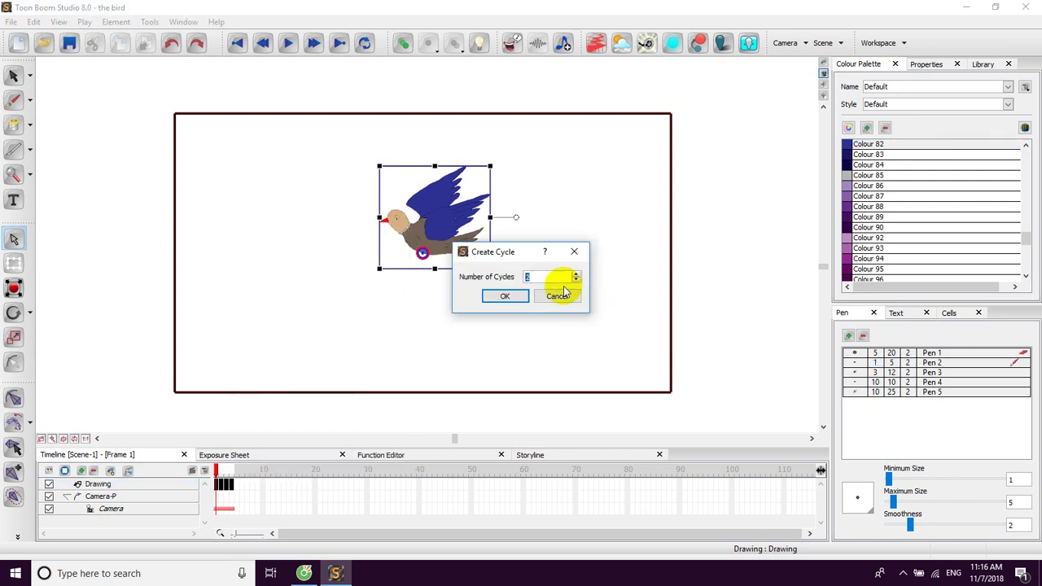
pyautogui.click(538, 276)
pyautogui.press('BackSpace')
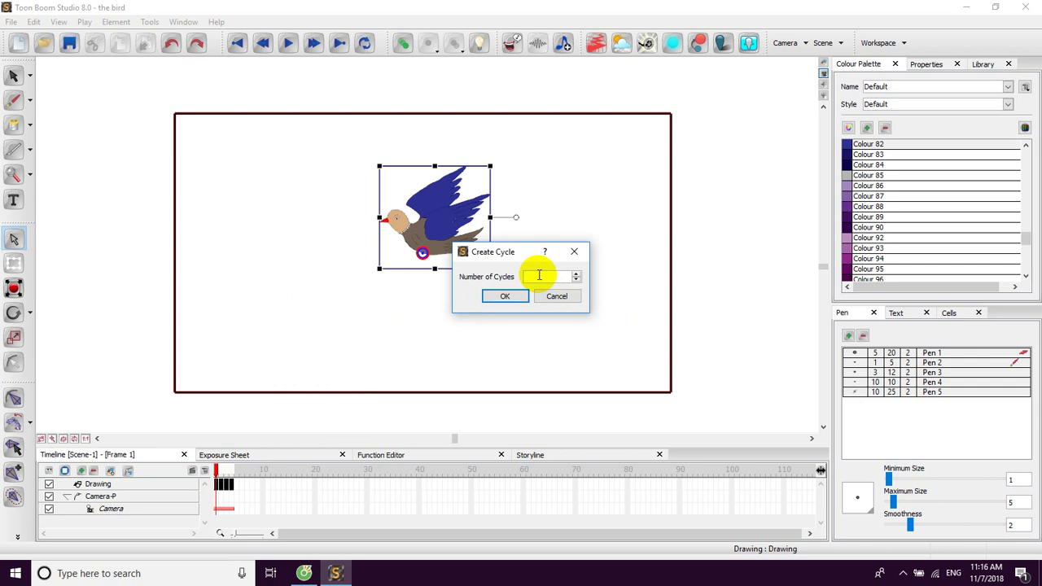
pyautogui.write('100')
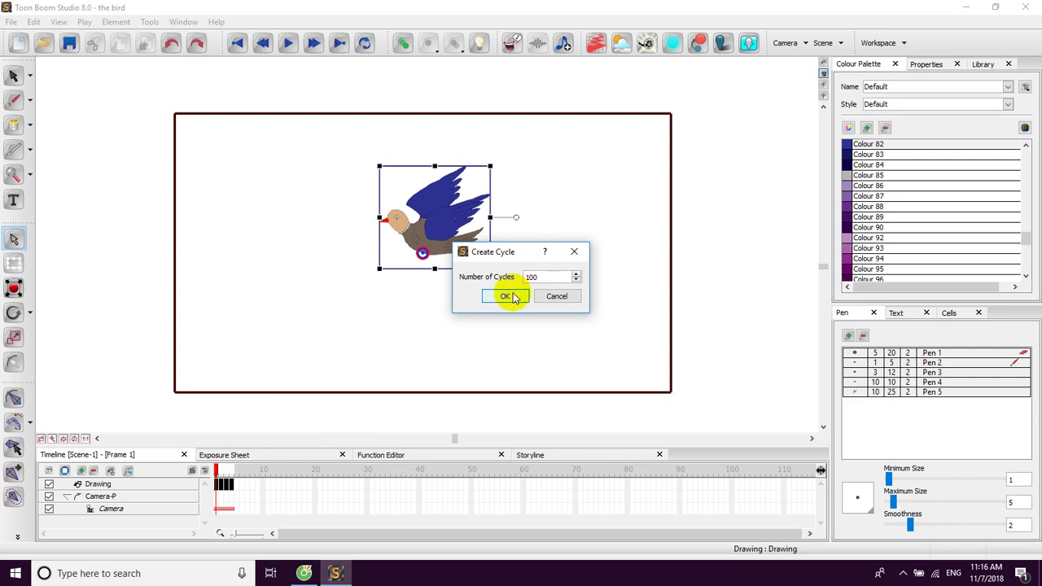
pyautogui.click(506, 297)
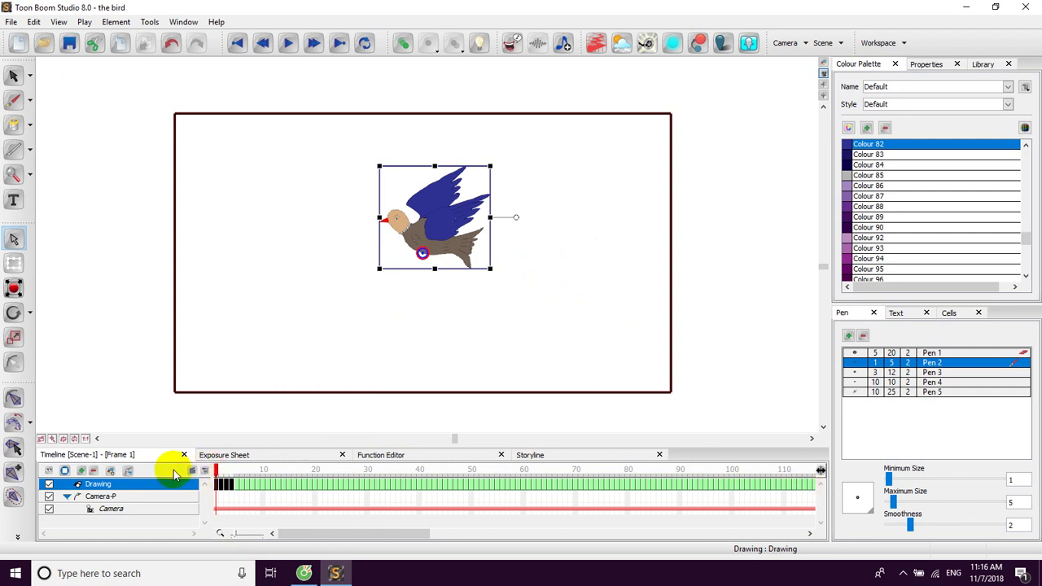
# Select the bird in frame 1 and move it outside the camera frame, just beyond its right edge.
pyautogui.click(236, 492)
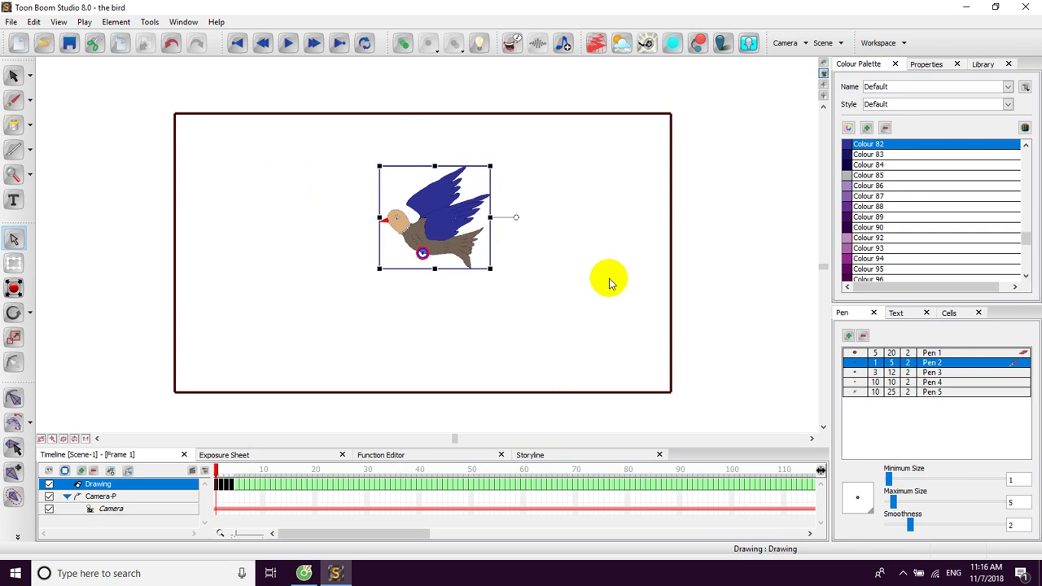
pyautogui.click(739, 293)
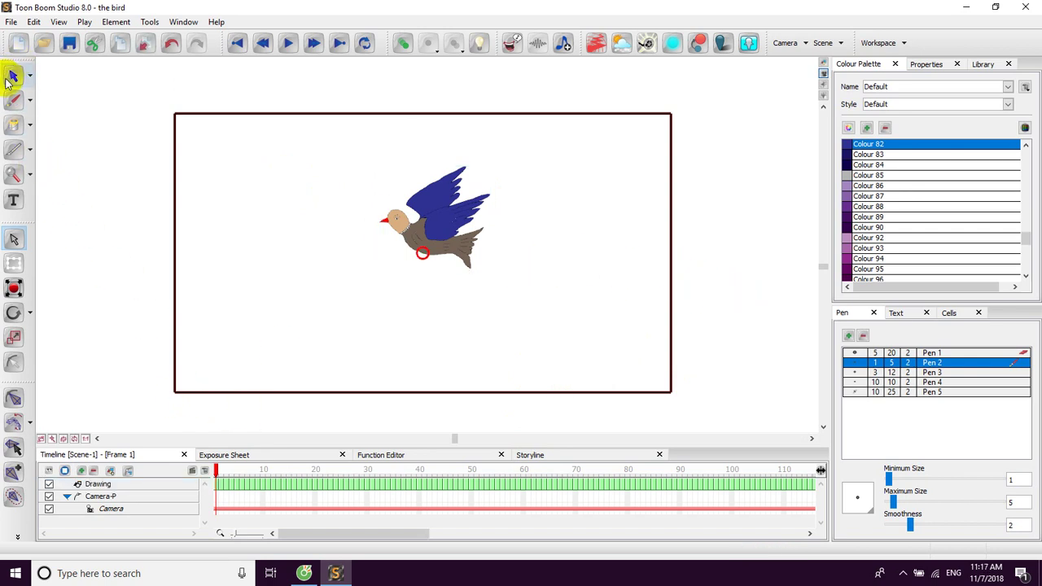
pyautogui.click(16, 242)
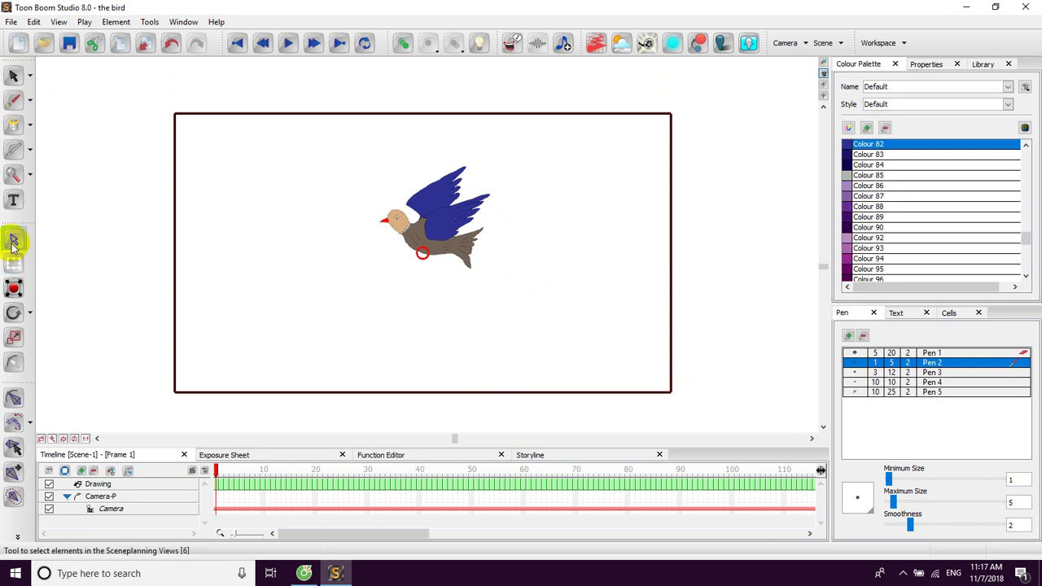
pyautogui.moveTo(341, 152); pyautogui.dragTo(552, 307)
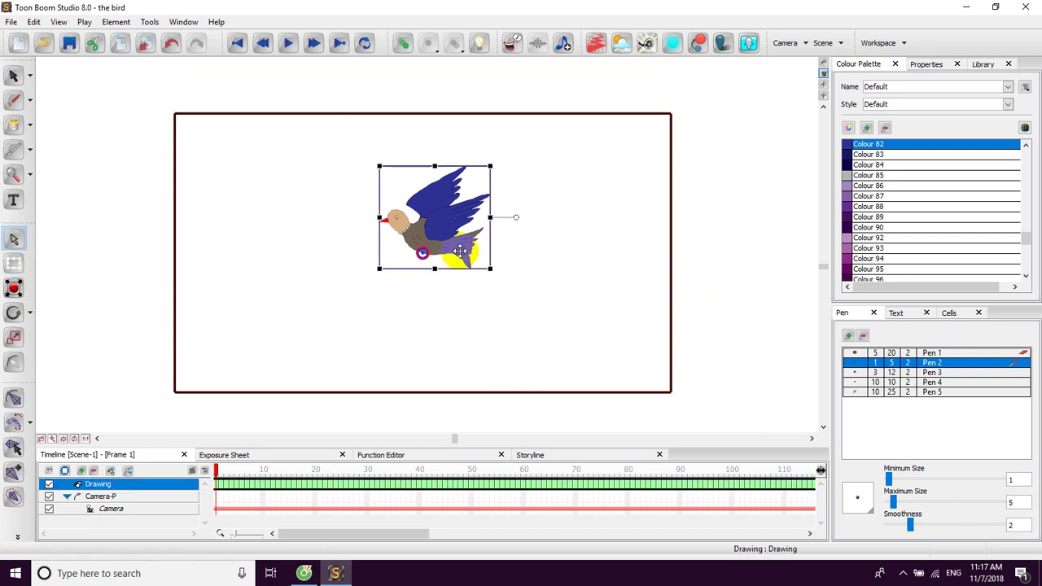
pyautogui.moveTo(436, 227); pyautogui.dragTo(753, 258)
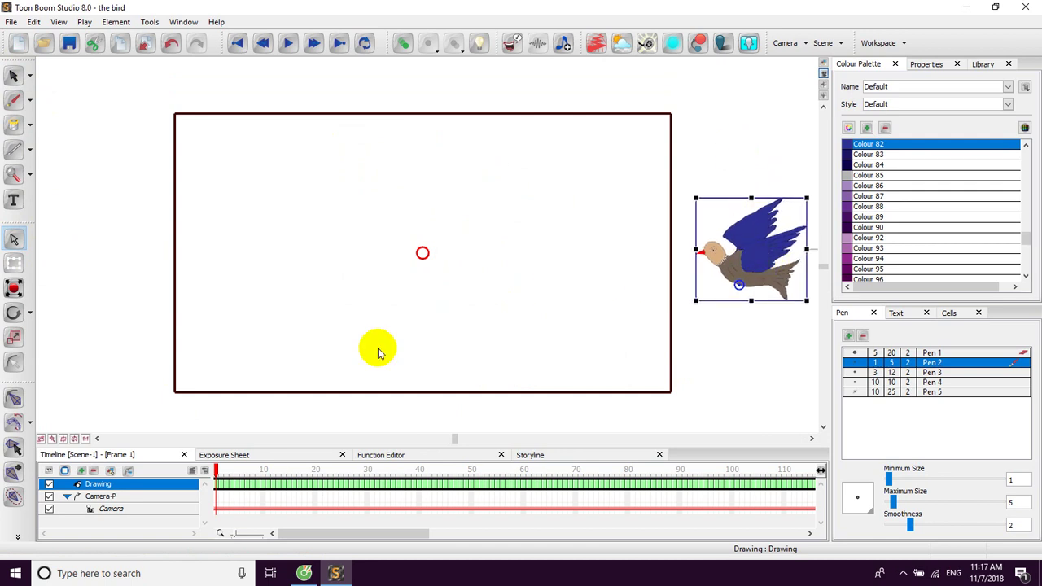
# Attach a parent peg to the Drawing element.
pyautogui.click(128, 472)
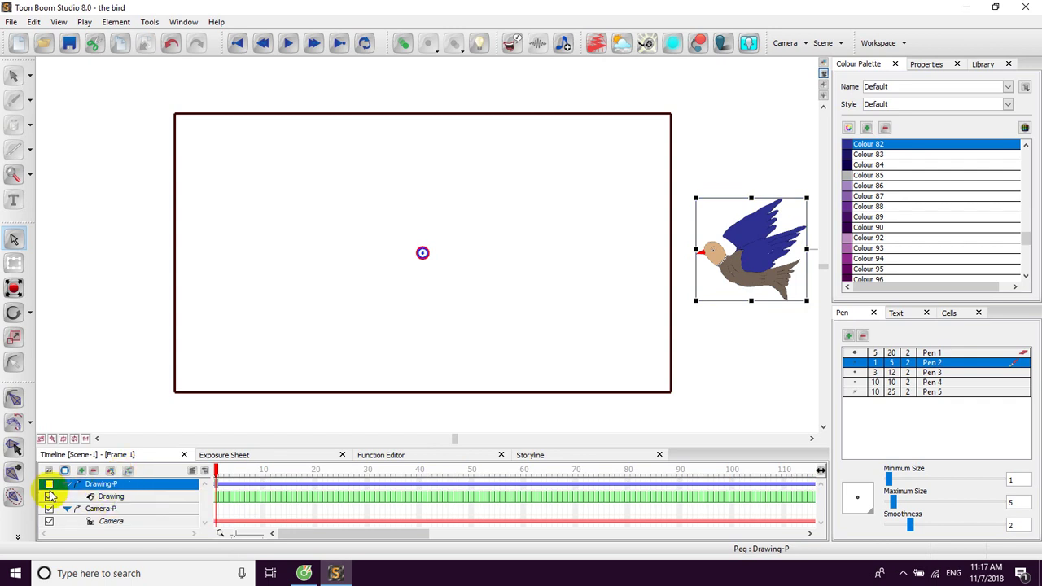
# Record a wavy flight path on the bird's peg with Instant Motion, from beyond the camera frame's right edge across to beyond its left edge.
pyautogui.click(13, 290)
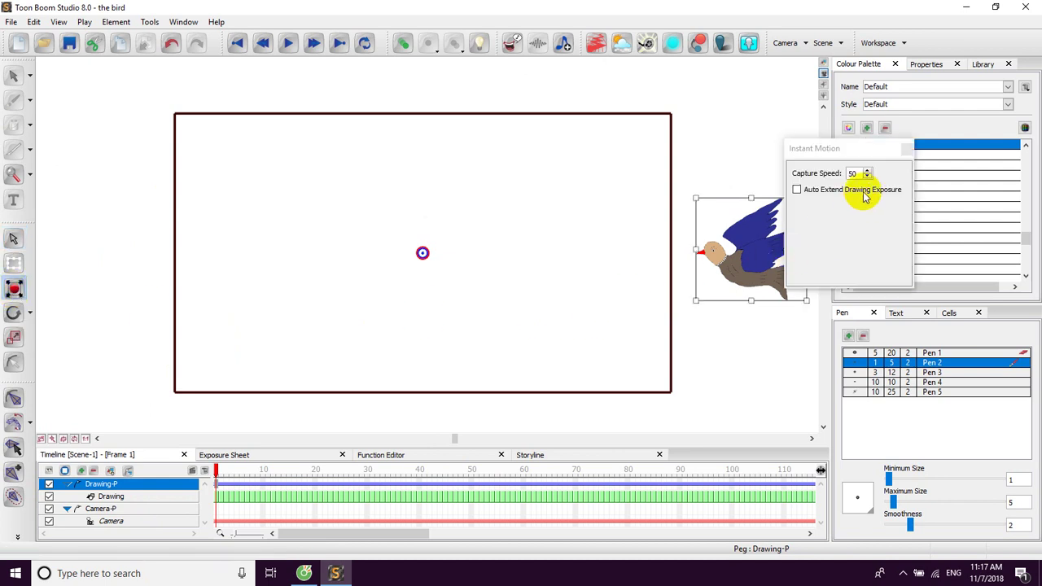
pyautogui.click(906, 149)
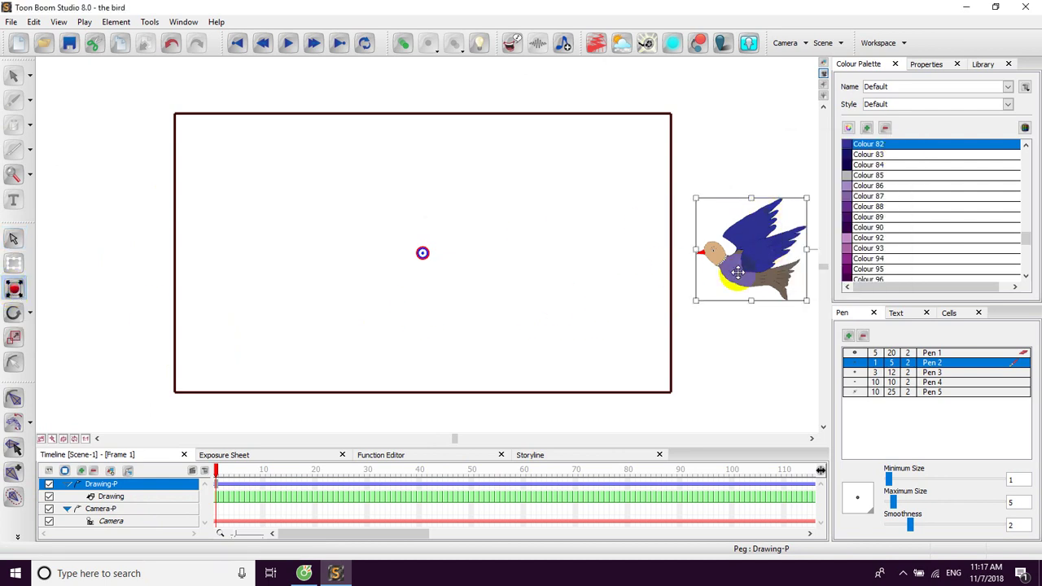
pyautogui.moveTo(737, 259); pyautogui.dragTo(728, 265)
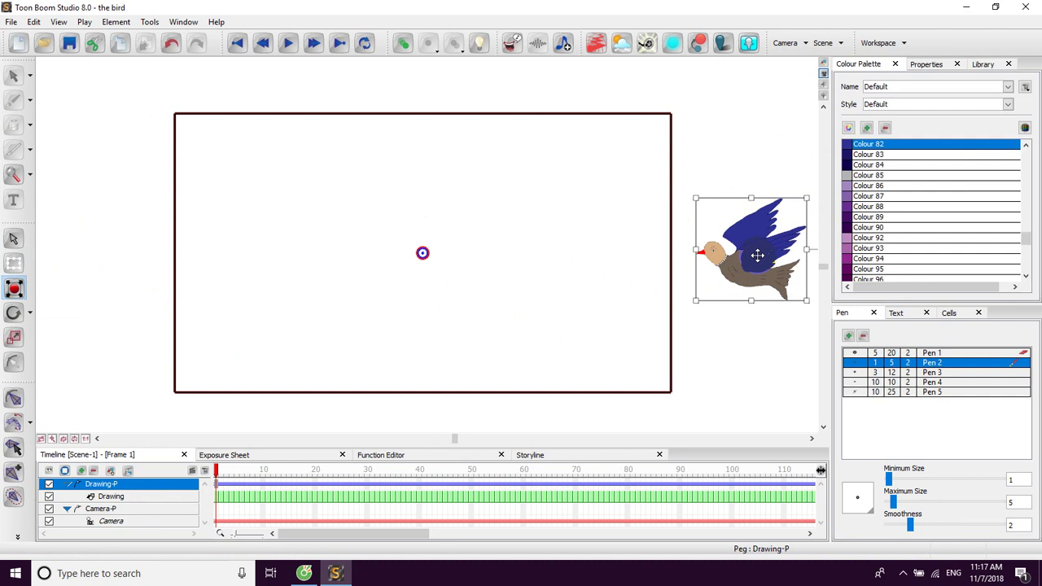
pyautogui.moveTo(757, 255)
pyautogui.mouseDown()
pyautogui.moveTo(645, 251)
pyautogui.moveTo(611, 208)
pyautogui.moveTo(588, 204)
pyautogui.moveTo(521, 257)
pyautogui.moveTo(496, 244)
pyautogui.moveTo(483, 213)
pyautogui.moveTo(446, 197)
pyautogui.moveTo(399, 272)
pyautogui.moveTo(368, 278)
pyautogui.moveTo(341, 241)
pyautogui.moveTo(331, 194)
pyautogui.moveTo(295, 193)
pyautogui.moveTo(234, 280)
pyautogui.moveTo(188, 256)
pyautogui.moveTo(148, 185)
pyautogui.moveTo(101, 208)
pyautogui.moveTo(98, 233)
pyautogui.mouseUp()
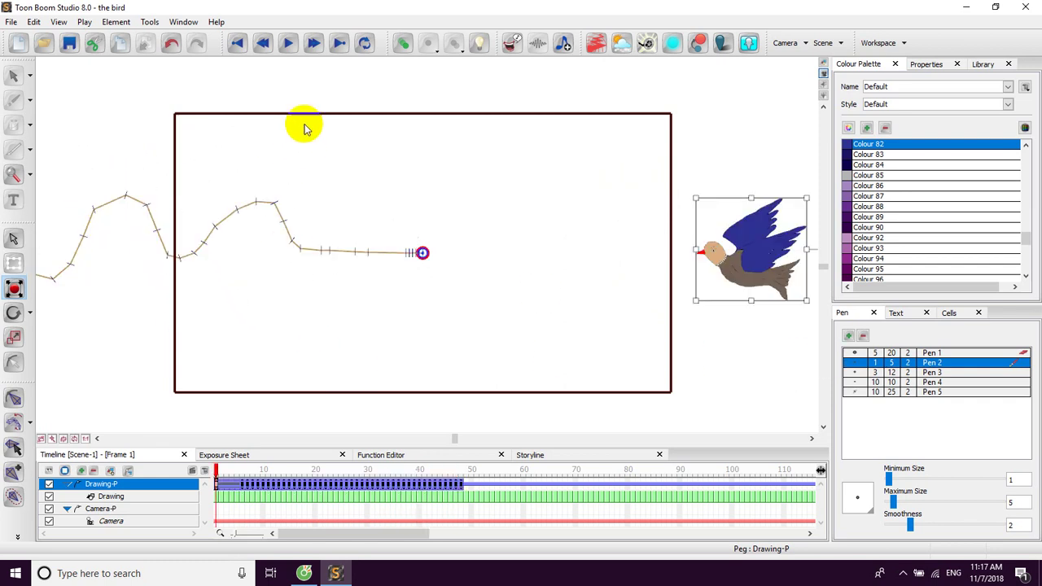
# Play the scene to check the bird's wing cycle and its flight along the recorded path past the frame's left edge.
pyautogui.click(289, 47)
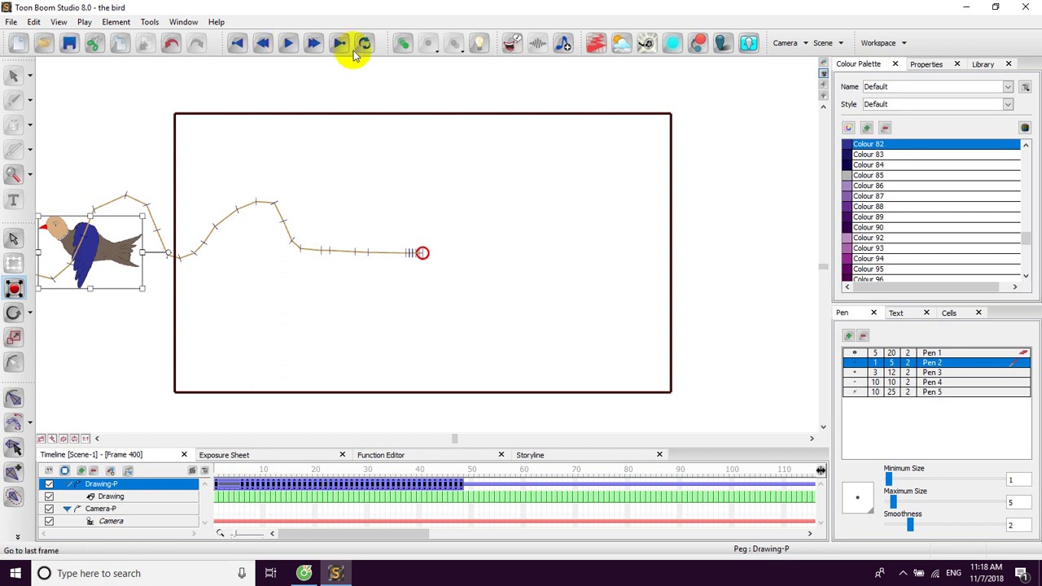
pyautogui.moveTo(286, 349); pyautogui.dragTo(433, 347)
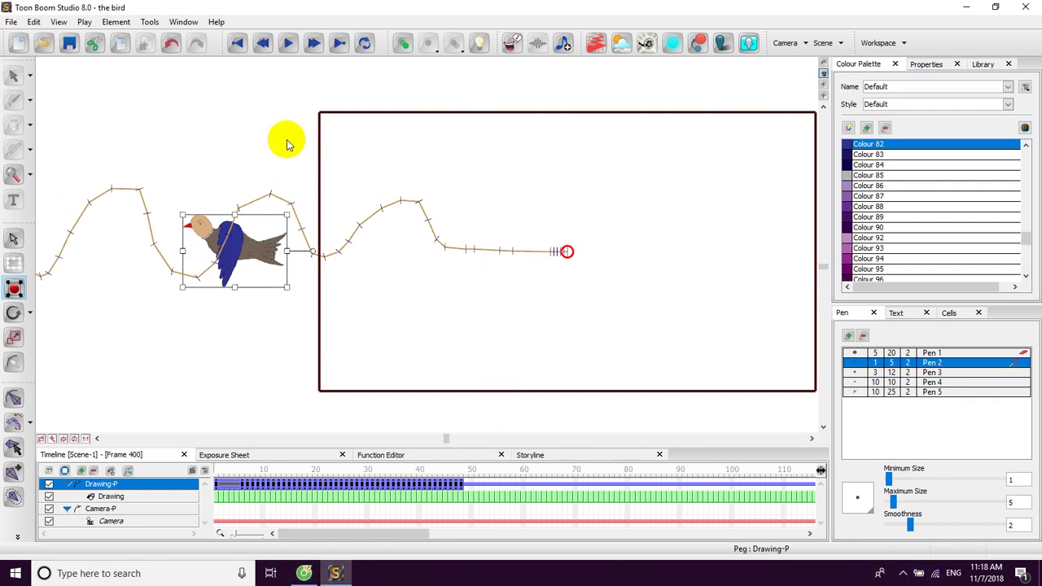
pyautogui.click(287, 47)
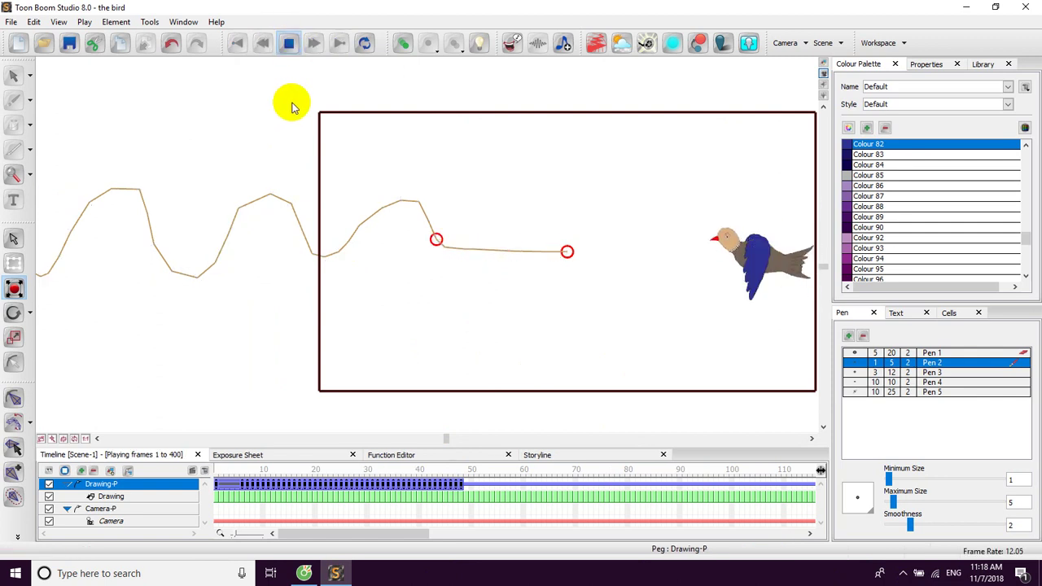